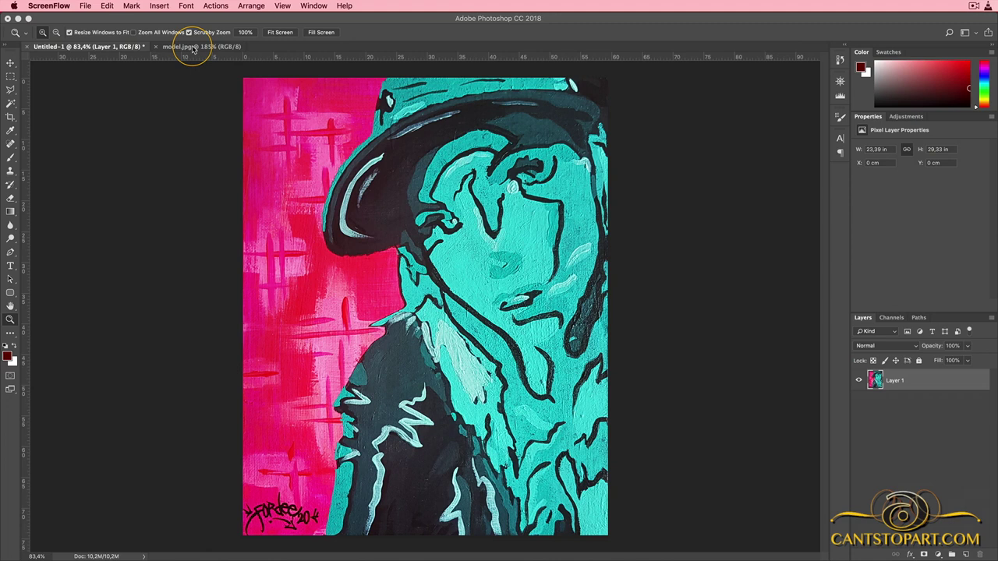
# Crop model.jpg at full width to about 29.17 cm high, cutting off most of the lettering along its lower edge.
pyautogui.click(192, 50)
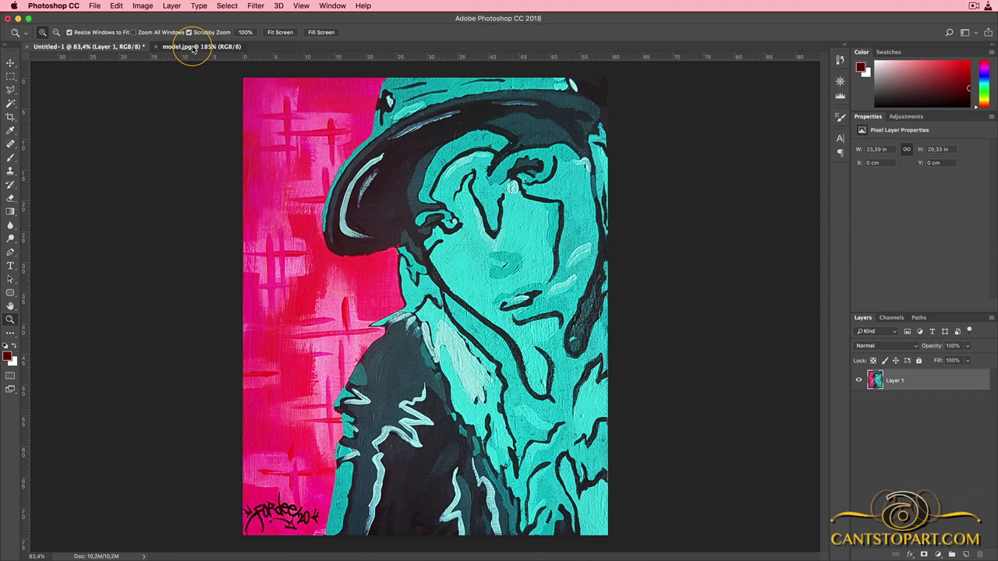
pyautogui.click(193, 49)
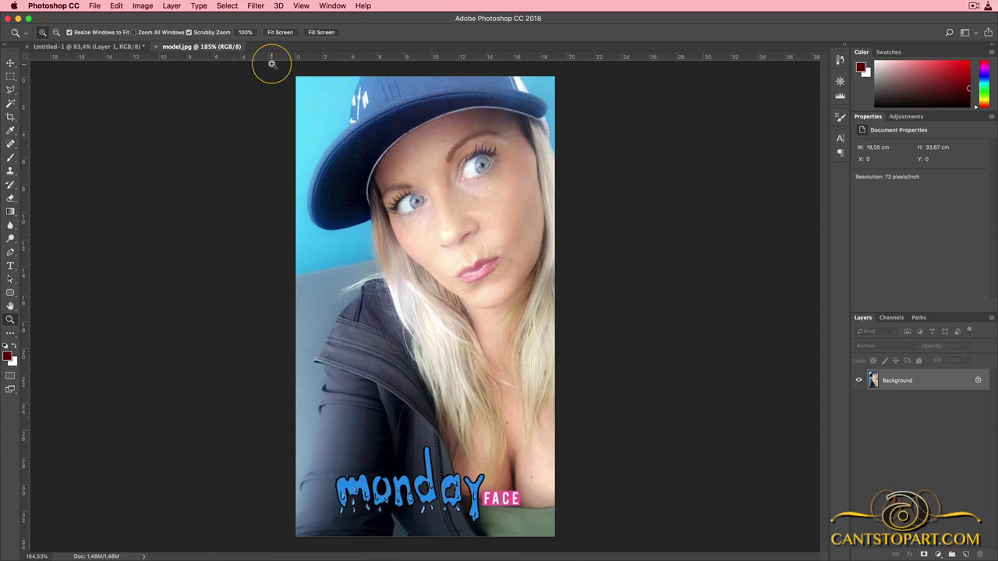
pyautogui.press('m')
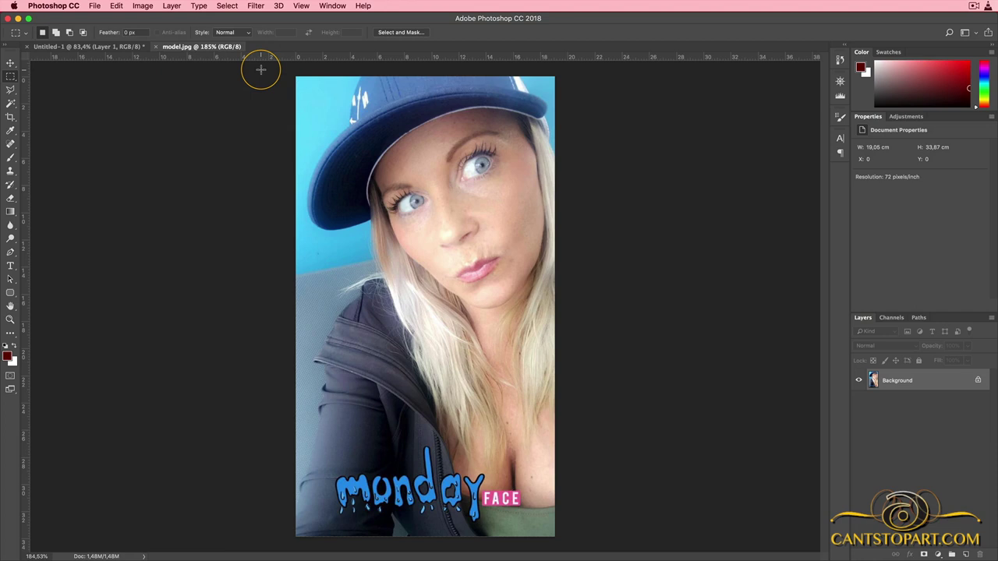
pyautogui.moveTo(265, 68); pyautogui.dragTo(673, 470)
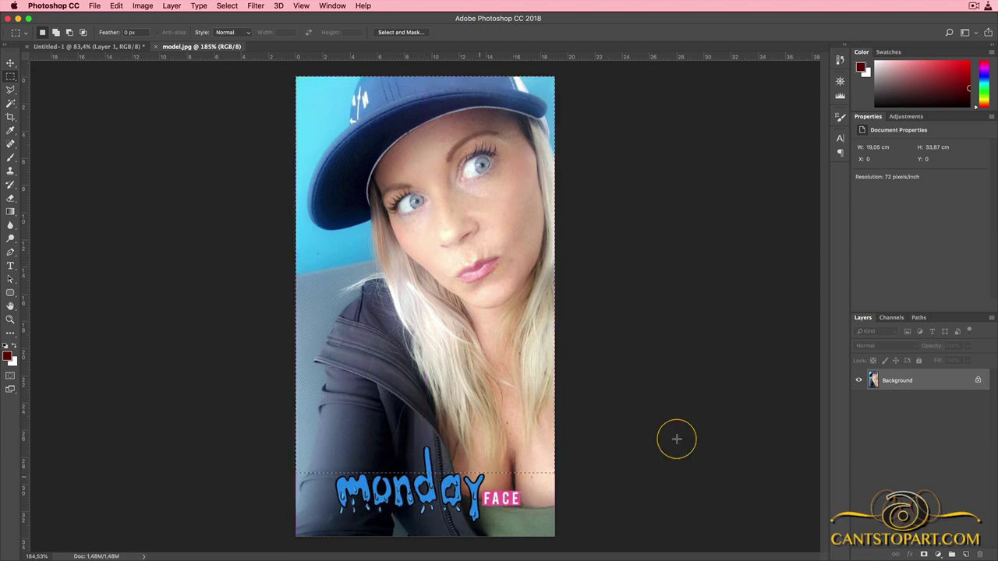
pyautogui.click(95, 6)
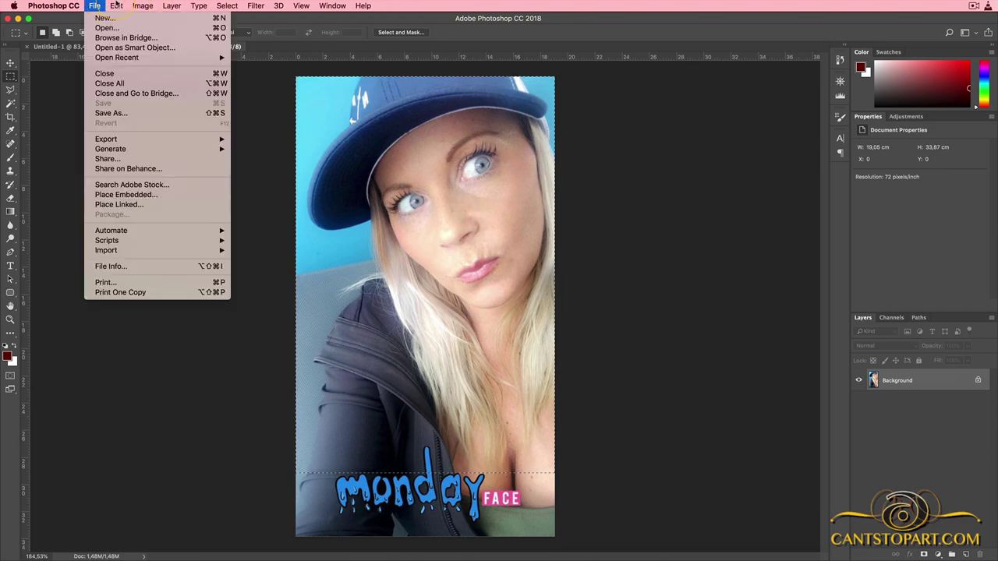
pyautogui.moveTo(150, 6)
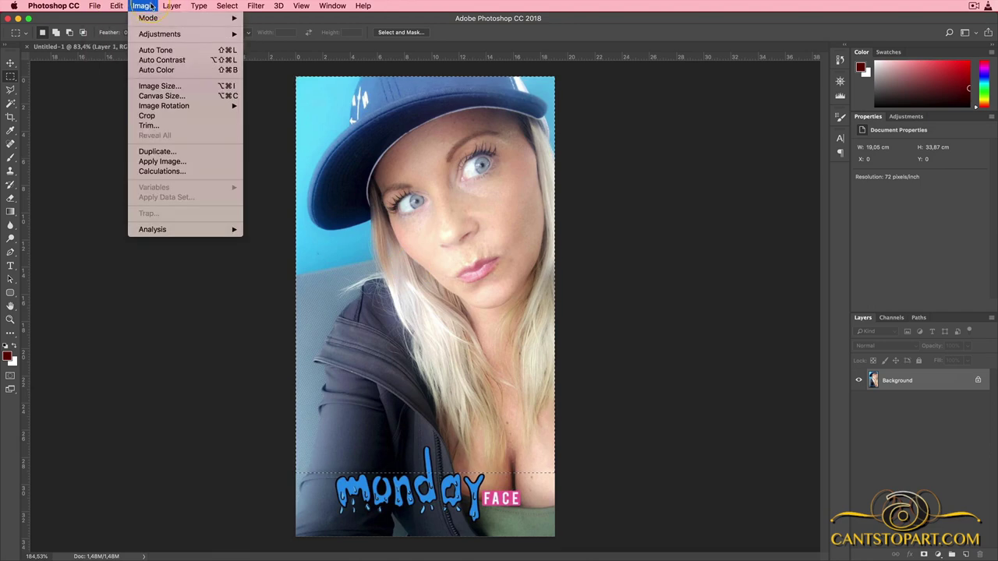
pyautogui.click(147, 115)
pyautogui.click(670, 446)
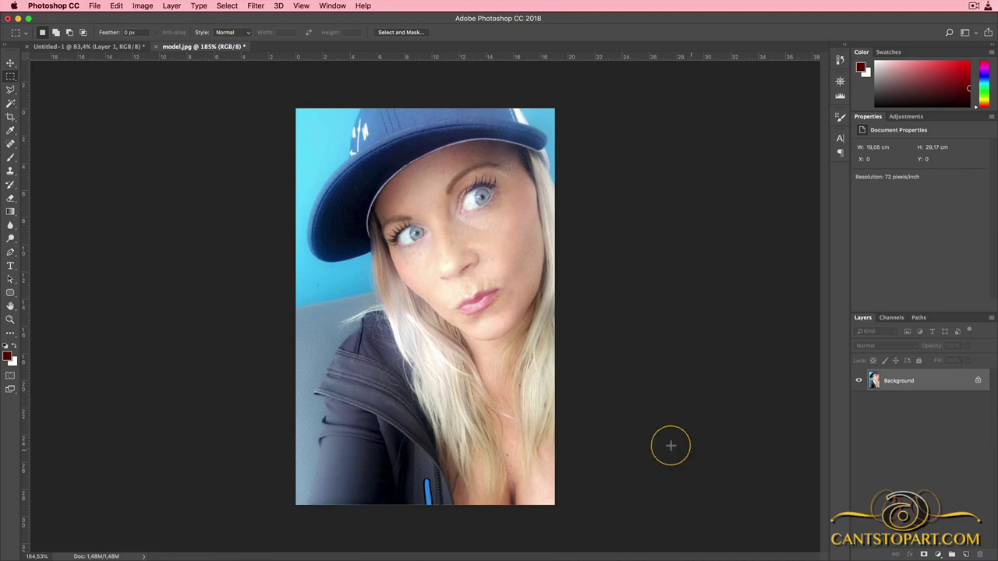
# Remove the leftover blue lettering beside the jacket zipper with the Clone Stamp, sampling the fabric just above it.
pyautogui.press('super+a')
pyautogui.press('super+plus')
pyautogui.press('super+plus')
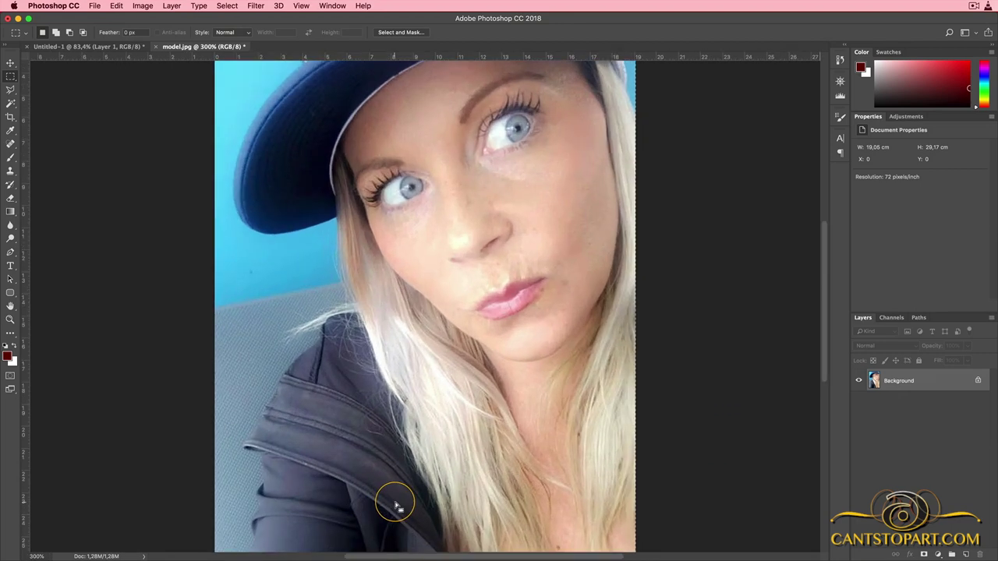
pyautogui.moveTo(392, 499); pyautogui.dragTo(379, 387)
pyautogui.press('super+r')
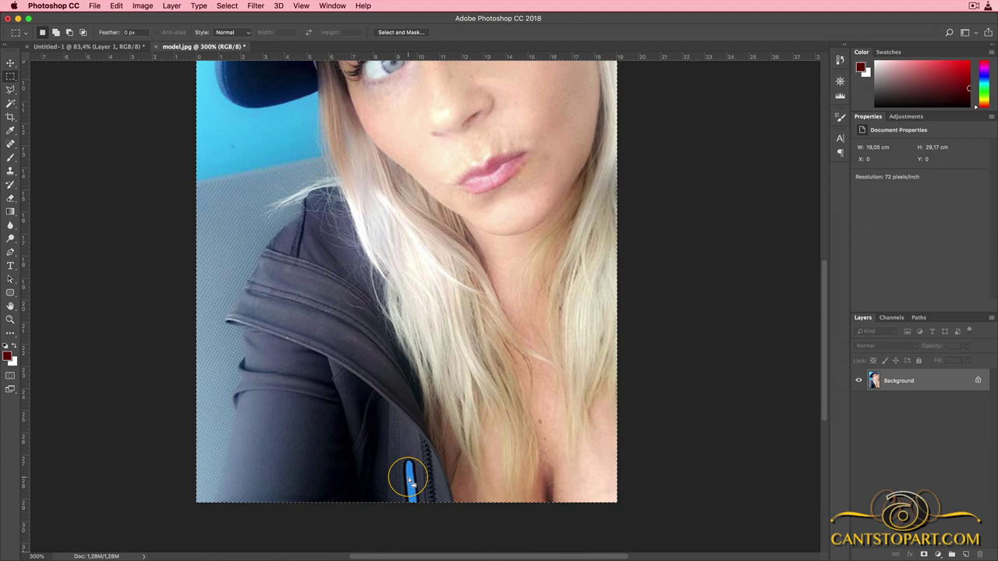
pyautogui.click(408, 477)
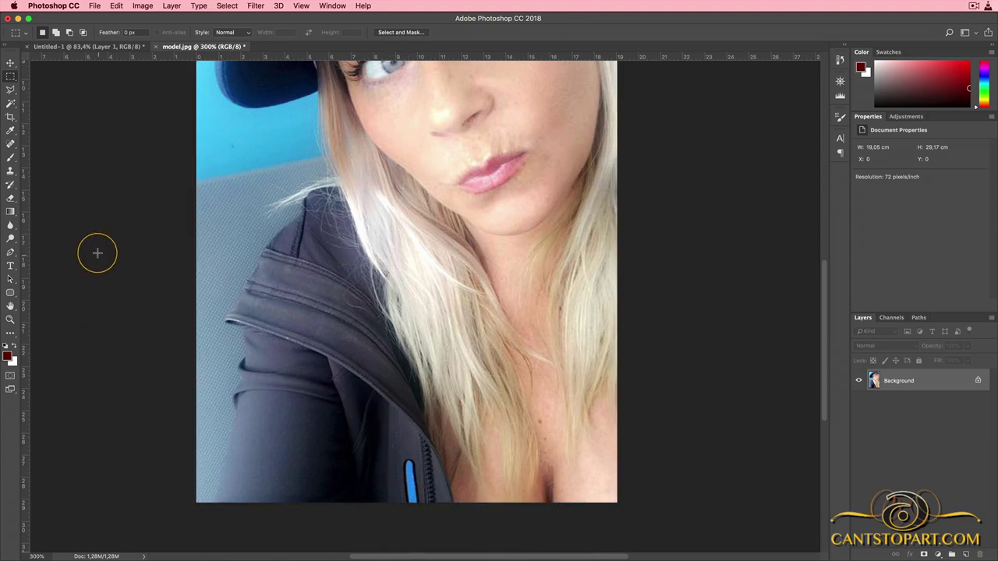
pyautogui.click(10, 171)
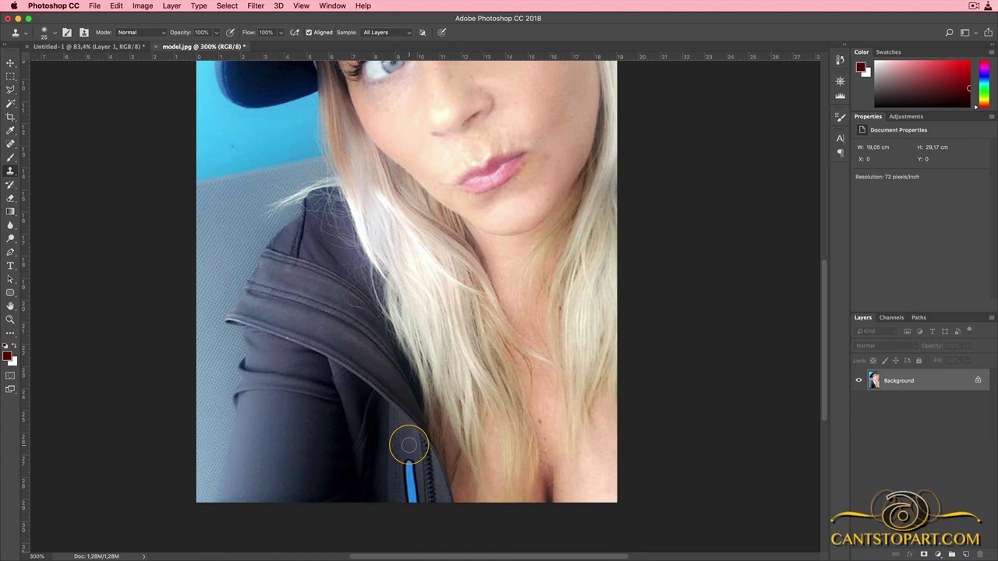
pyautogui.press('alt')
pyautogui.keyDown('alt'); pyautogui.click(408, 445); pyautogui.keyUp('alt')
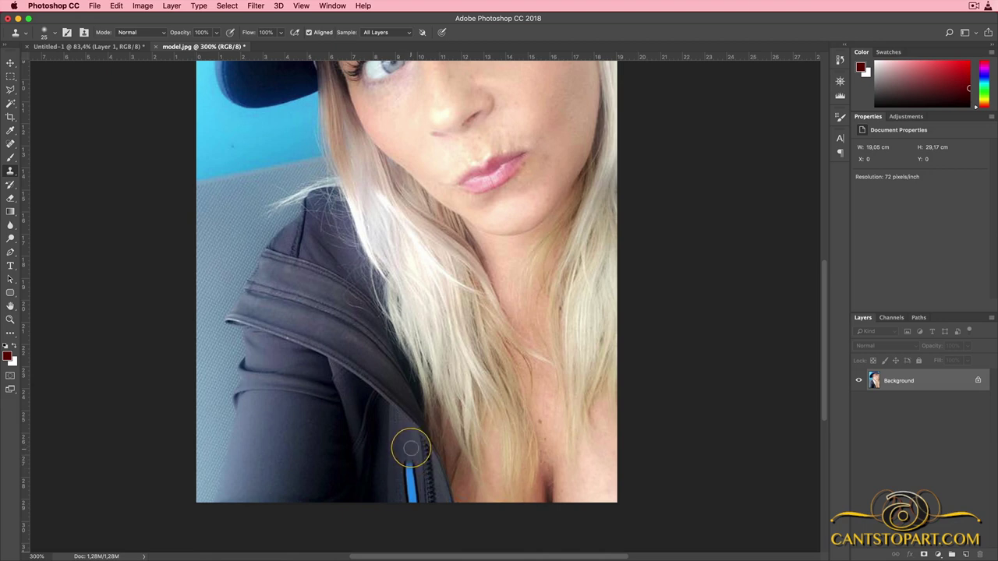
pyautogui.keyDown('alt'); pyautogui.click(410, 446); pyautogui.keyUp('alt')
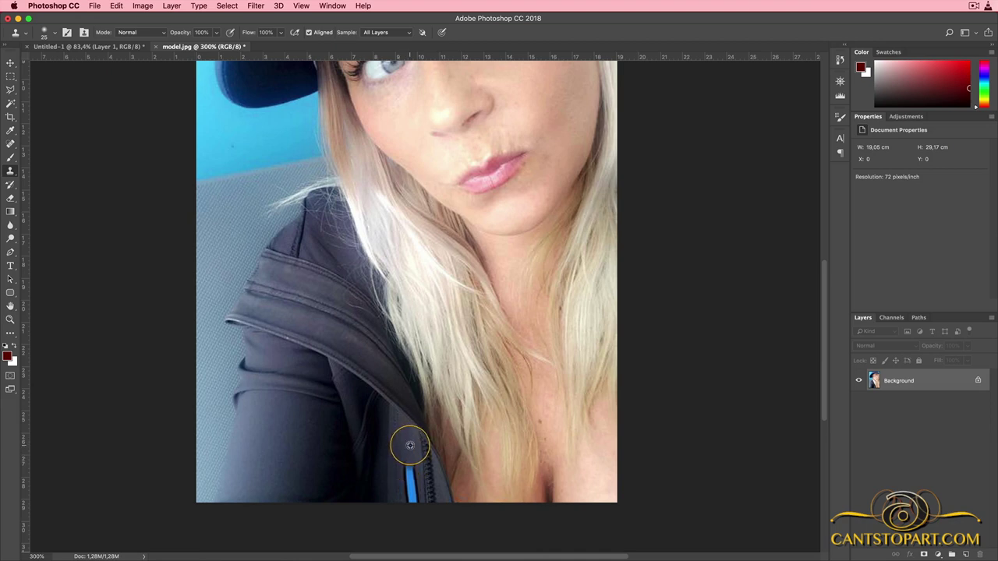
pyautogui.keyDown('alt'); pyautogui.click(410, 445); pyautogui.keyUp('alt')
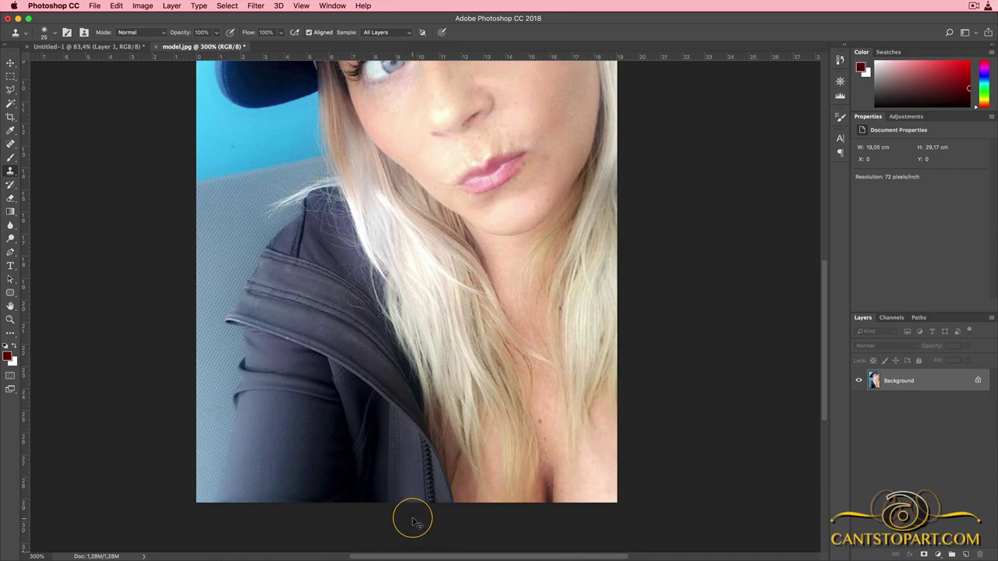
# Unlock the background as Layer 0 and delete the backdrop left of the cap, hair and jacket, outlined with the Polygonal Lasso.
pyautogui.press('super+minus')
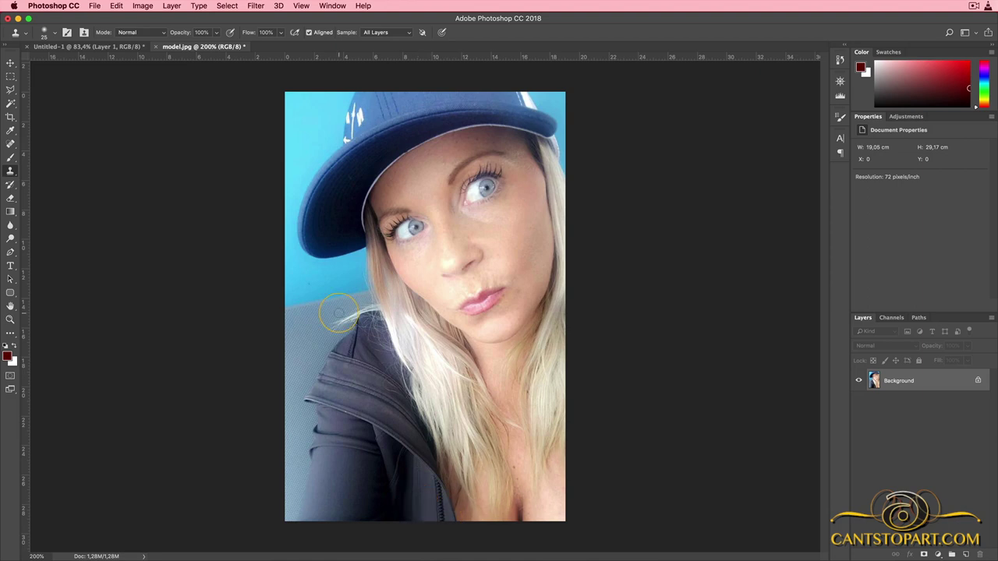
pyautogui.press('l')
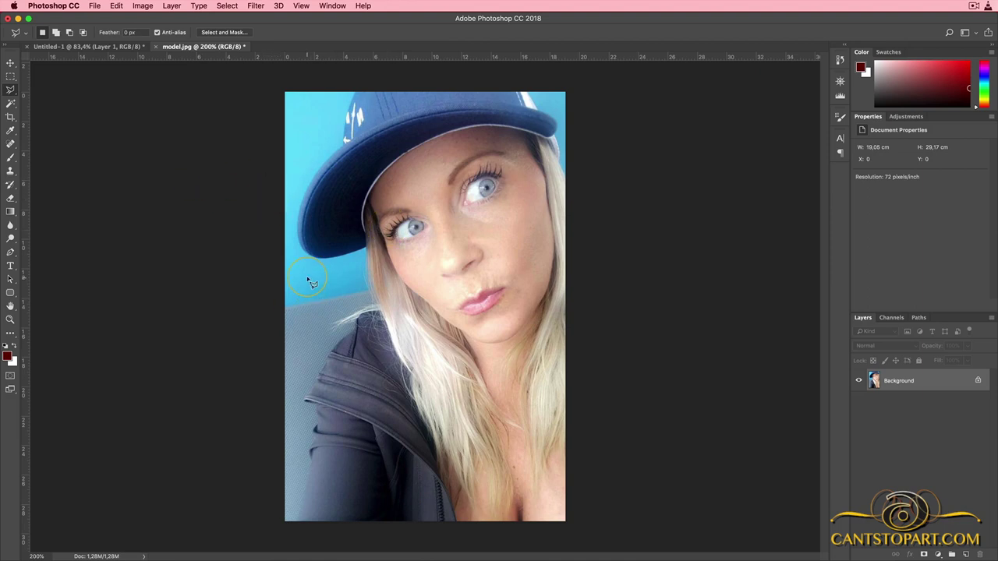
pyautogui.hotkey('shift', 'l')
pyautogui.hotkey('shift', 'l')
pyautogui.hotkey('shift', 'l')
pyautogui.hotkey('shift', 'l')
pyautogui.hotkey('shift', 'l')
pyautogui.hotkey('shift', 'l')
pyautogui.click(11, 88)
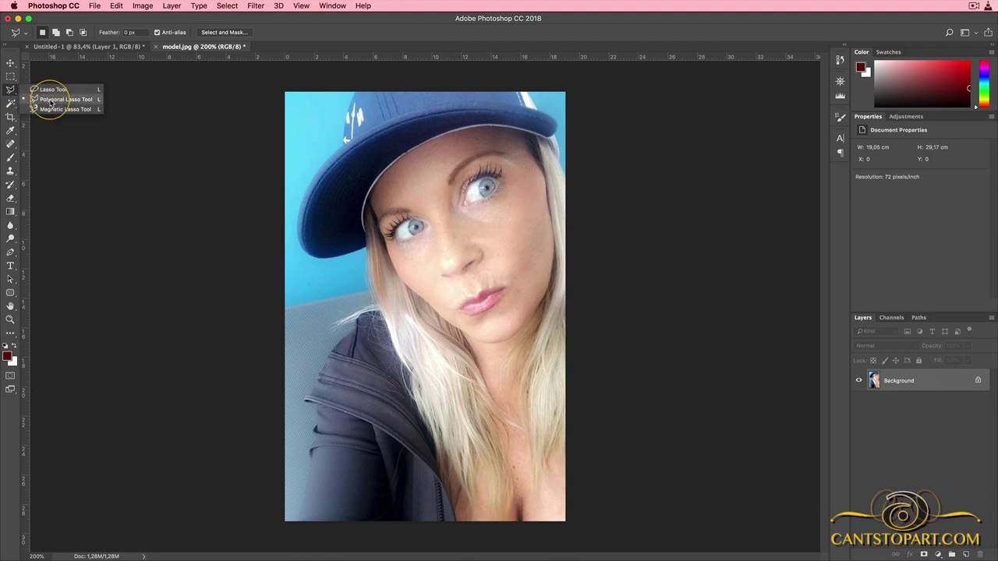
pyautogui.click(47, 90)
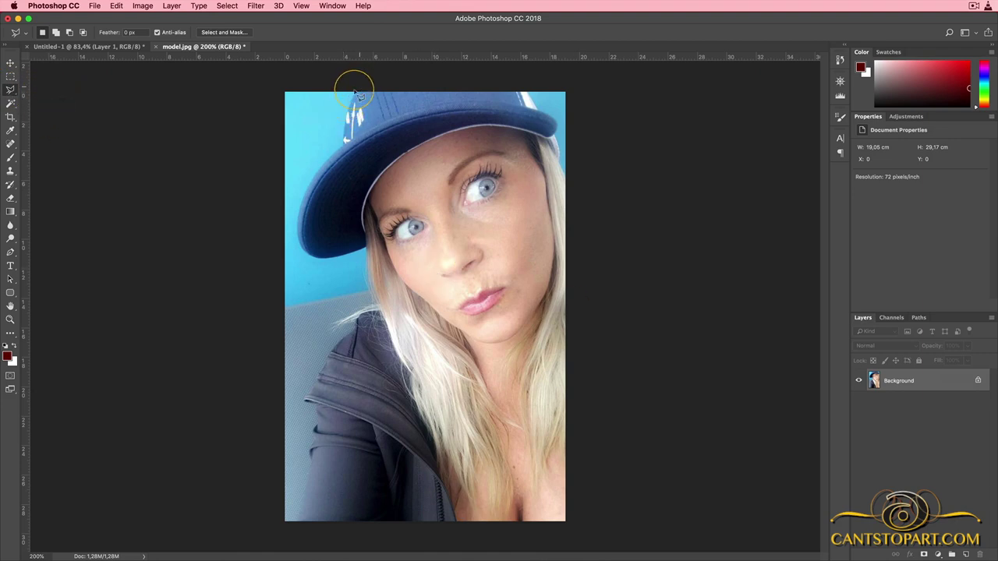
pyautogui.moveTo(358, 88)
pyautogui.mouseDown()
pyautogui.moveTo(343, 154)
pyautogui.moveTo(343, 134)
pyautogui.moveTo(301, 204)
pyautogui.moveTo(296, 235)
pyautogui.moveTo(316, 258)
pyautogui.moveTo(365, 250)
pyautogui.moveTo(376, 303)
pyautogui.moveTo(351, 317)
pyautogui.moveTo(353, 302)
pyautogui.moveTo(361, 309)
pyautogui.moveTo(332, 324)
pyautogui.moveTo(356, 318)
pyautogui.moveTo(349, 330)
pyautogui.moveTo(360, 332)
pyautogui.moveTo(328, 355)
pyautogui.moveTo(306, 404)
pyautogui.moveTo(317, 424)
pyautogui.moveTo(315, 468)
pyautogui.moveTo(289, 523)
pyautogui.moveTo(296, 528)
pyautogui.moveTo(252, 525)
pyautogui.moveTo(239, 103)
pyautogui.moveTo(264, 84)
pyautogui.moveTo(360, 90)
pyautogui.mouseUp()
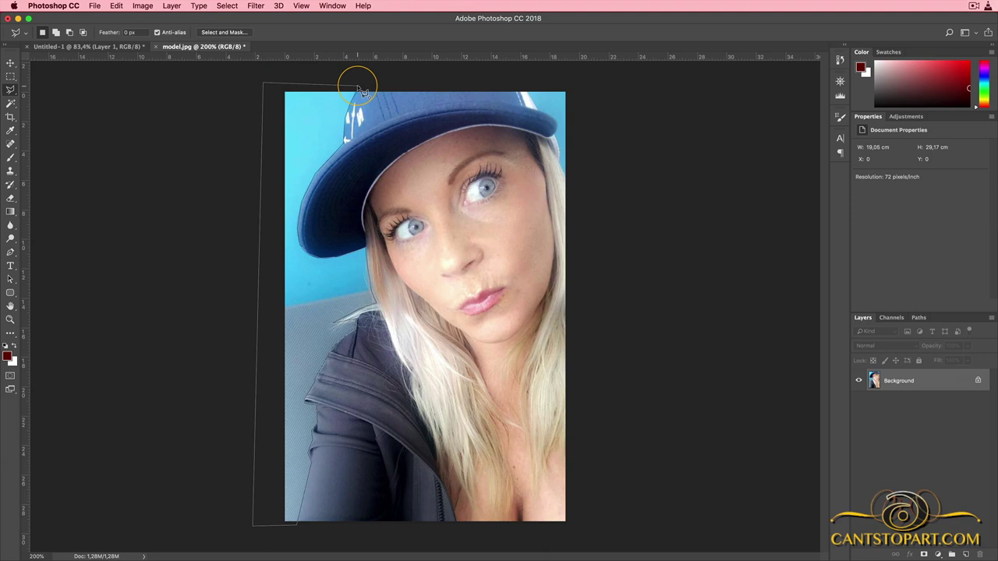
pyautogui.moveTo(360, 90); pyautogui.dragTo(357, 79)
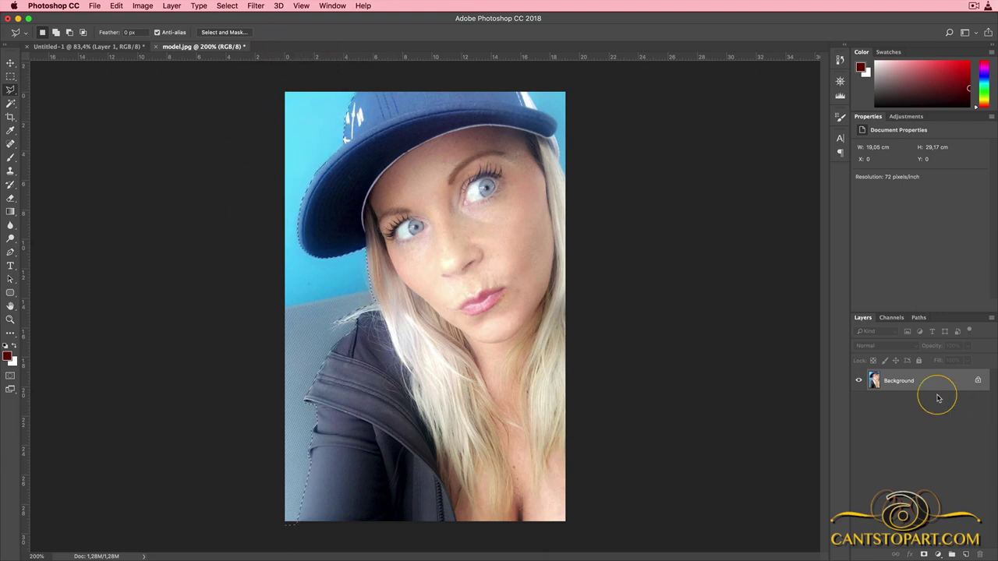
pyautogui.doubleClick(896, 382)
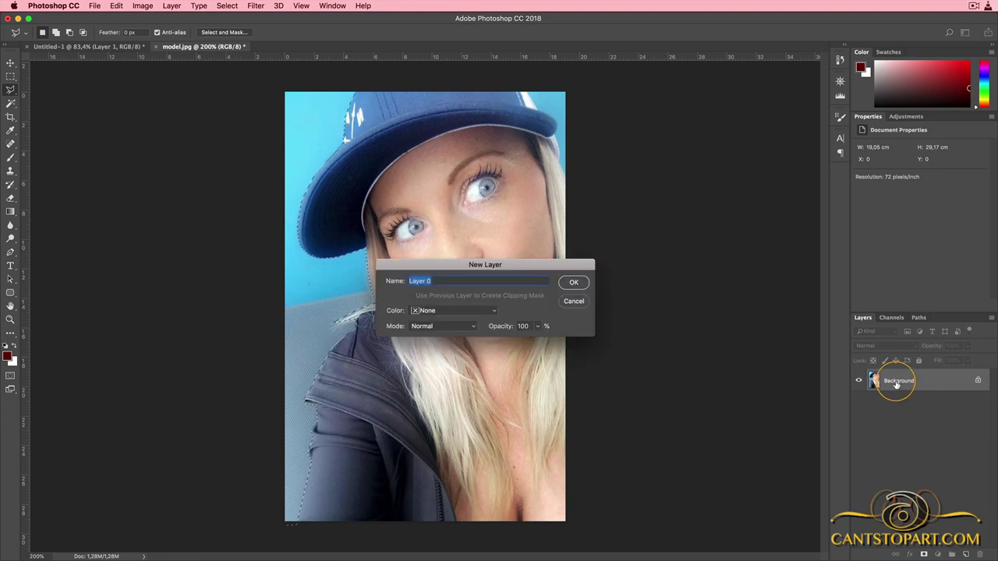
pyautogui.press('Return')
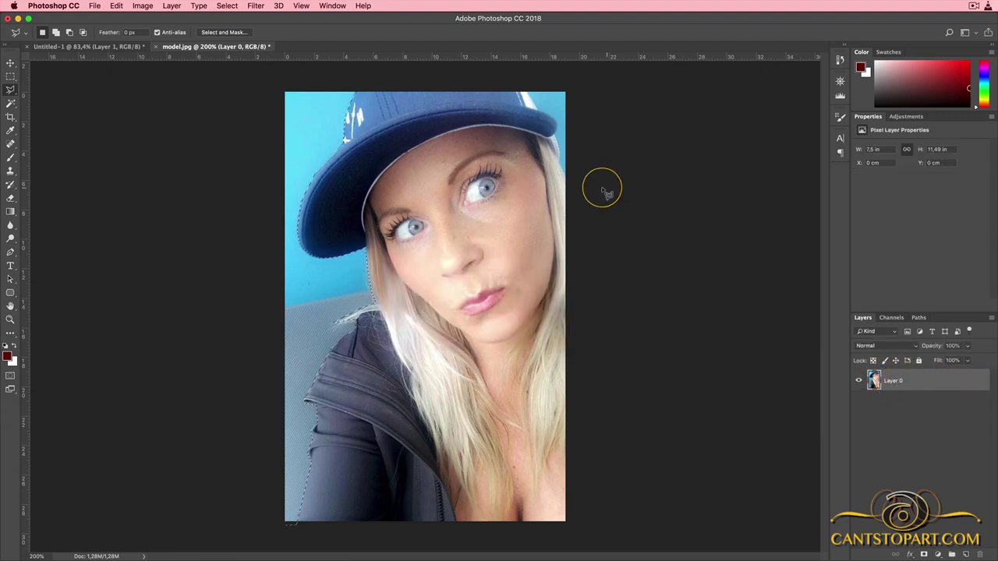
pyautogui.press('Delete')
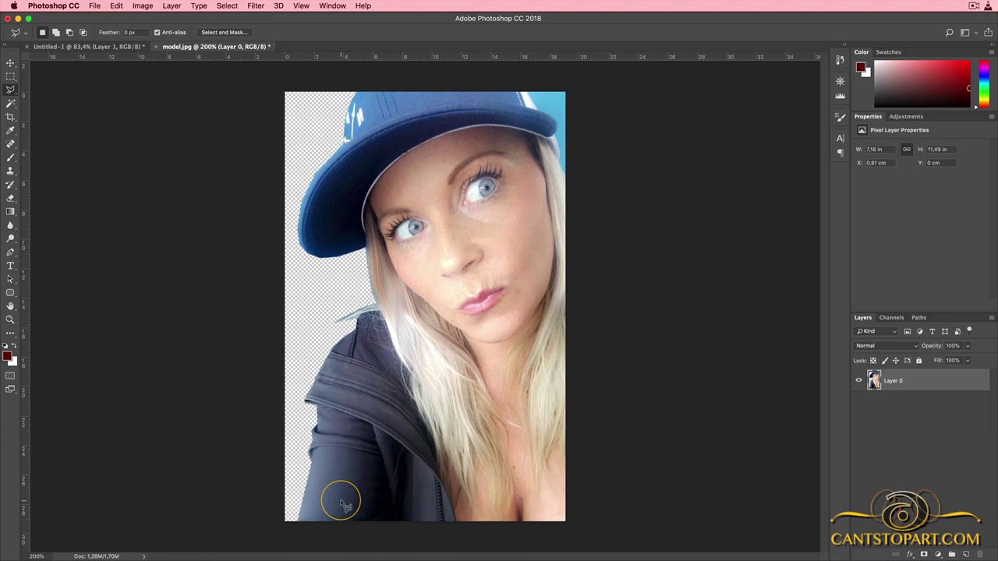
# Outline the remaining blue backdrop in the photo's upper-right corner, delete it and clear the selection.
pyautogui.click(522, 86)
pyautogui.click(555, 134)
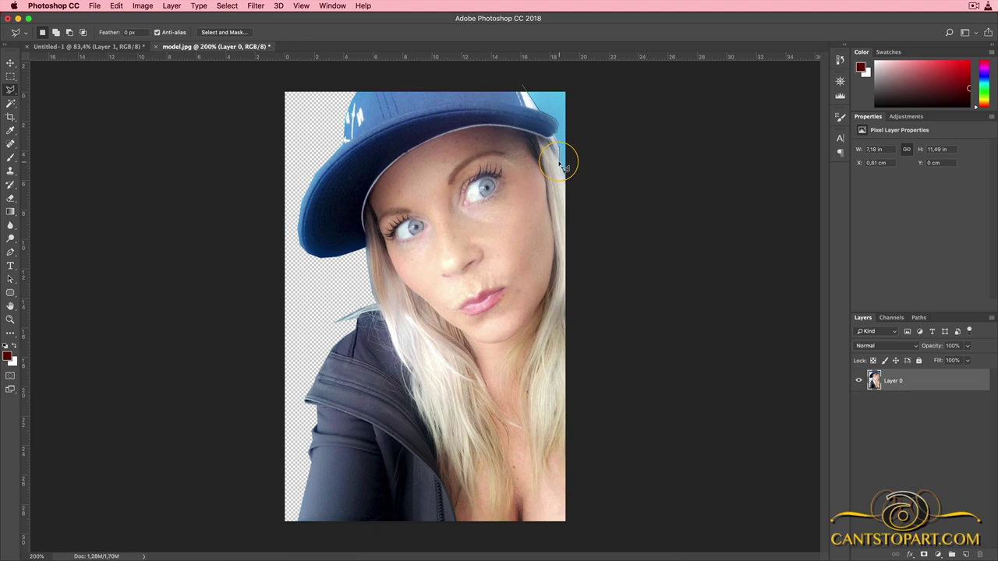
pyautogui.click(577, 201)
pyautogui.click(603, 77)
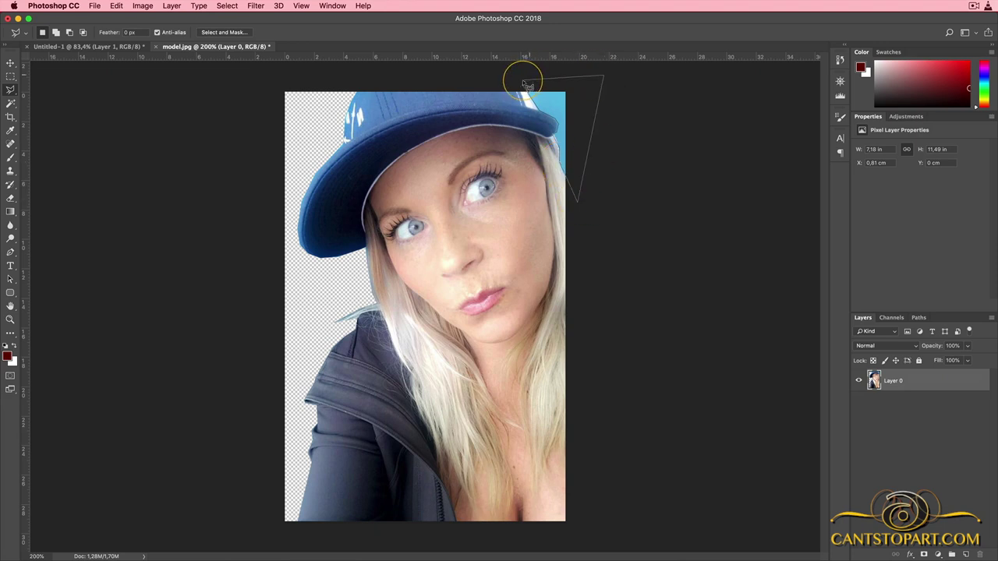
pyautogui.click(528, 85)
pyautogui.press('Delete')
pyautogui.hotkey('ctrl', 'd')
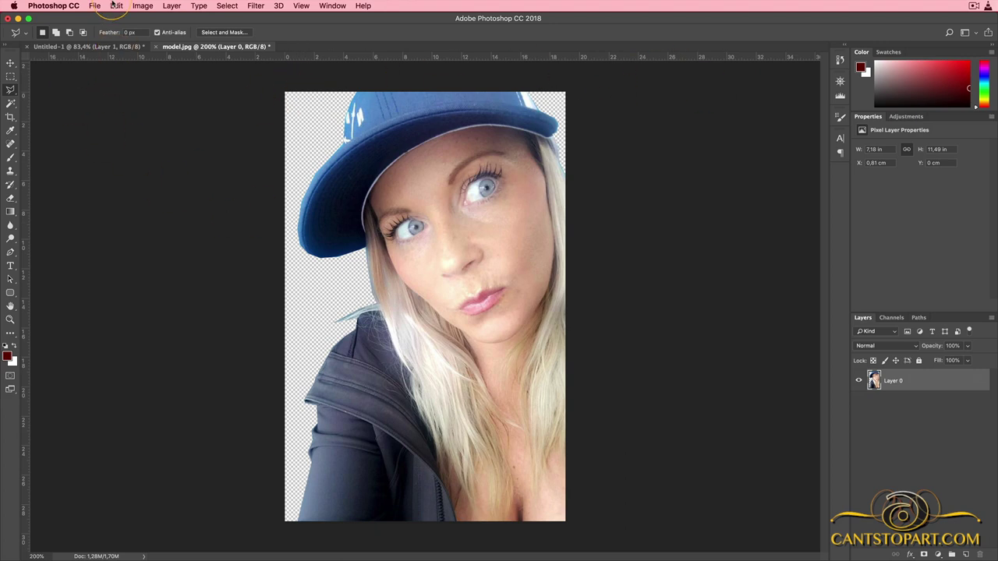
# Desaturate the cut-out portrait layer.
pyautogui.click(145, 6)
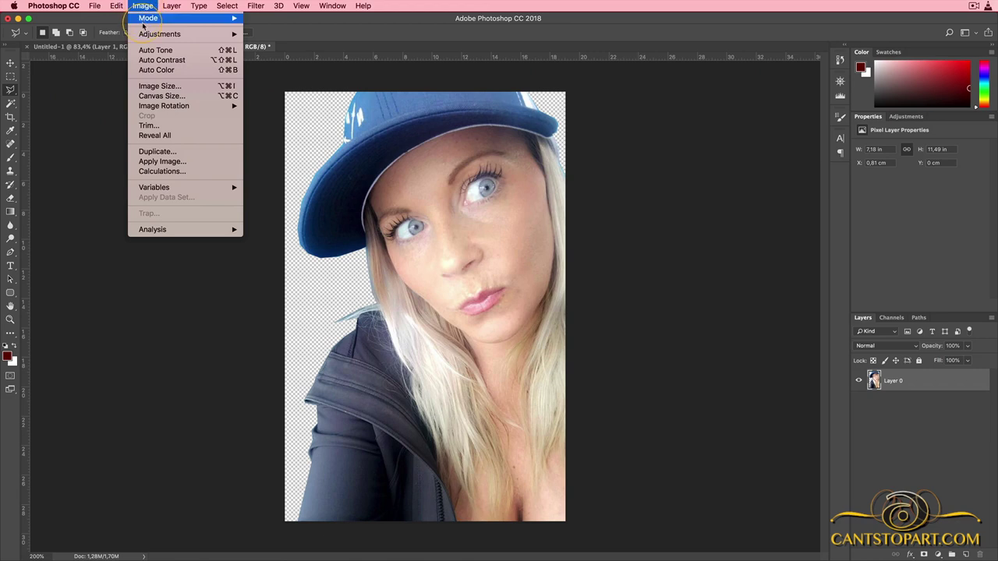
pyautogui.moveTo(144, 35)
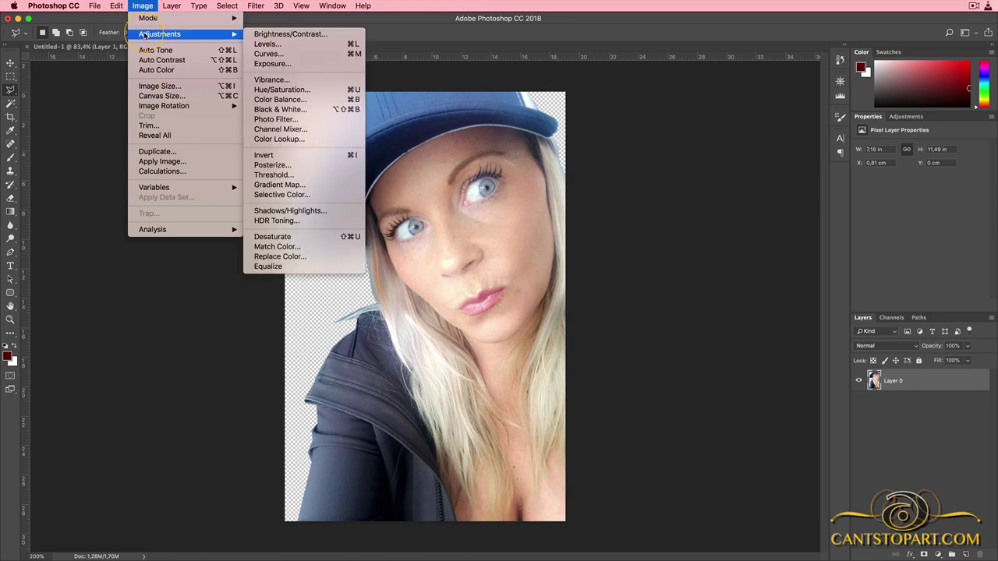
pyautogui.click(309, 242)
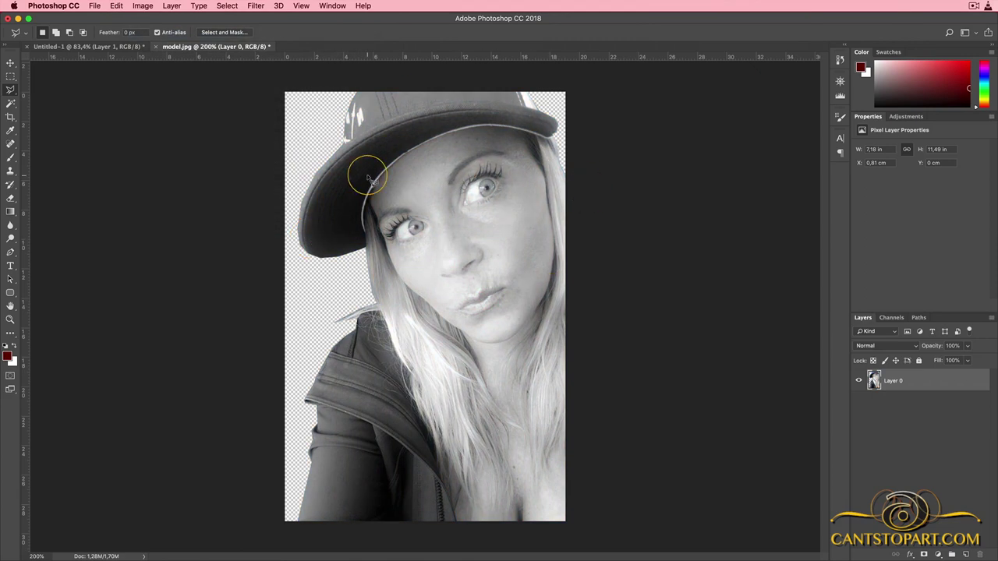
# Apply a Brightness/Contrast adjustment to the portrait with brightness -39 and contrast 61.
pyautogui.click(142, 5)
pyautogui.moveTo(183, 35)
pyautogui.click(304, 35)
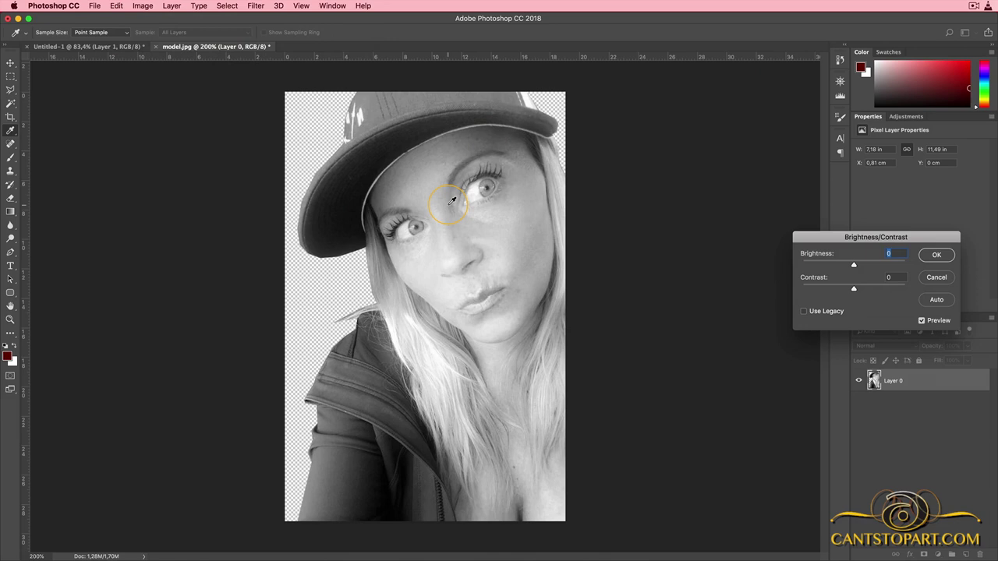
pyautogui.moveTo(854, 237); pyautogui.dragTo(702, 235)
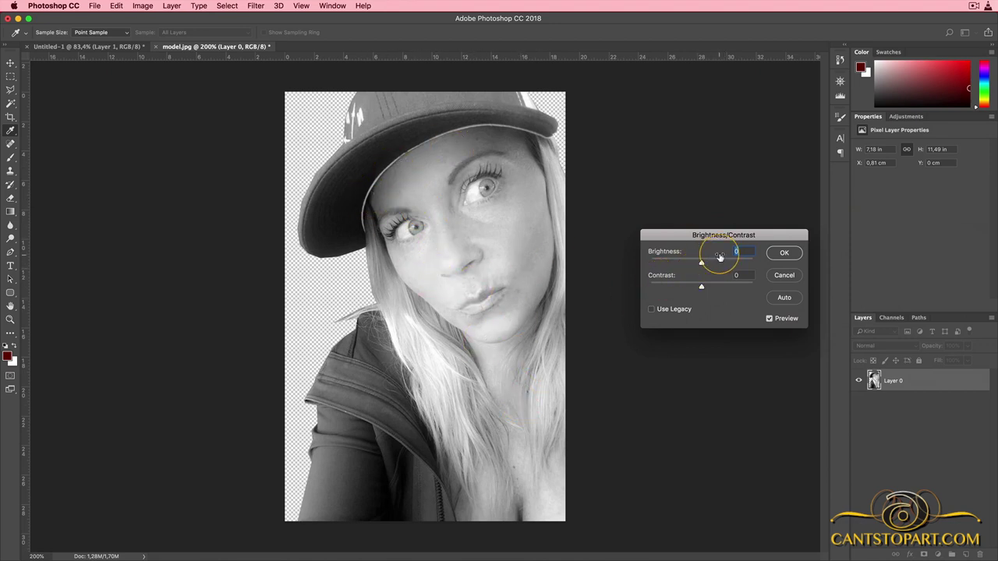
pyautogui.moveTo(700, 262); pyautogui.dragTo(732, 288)
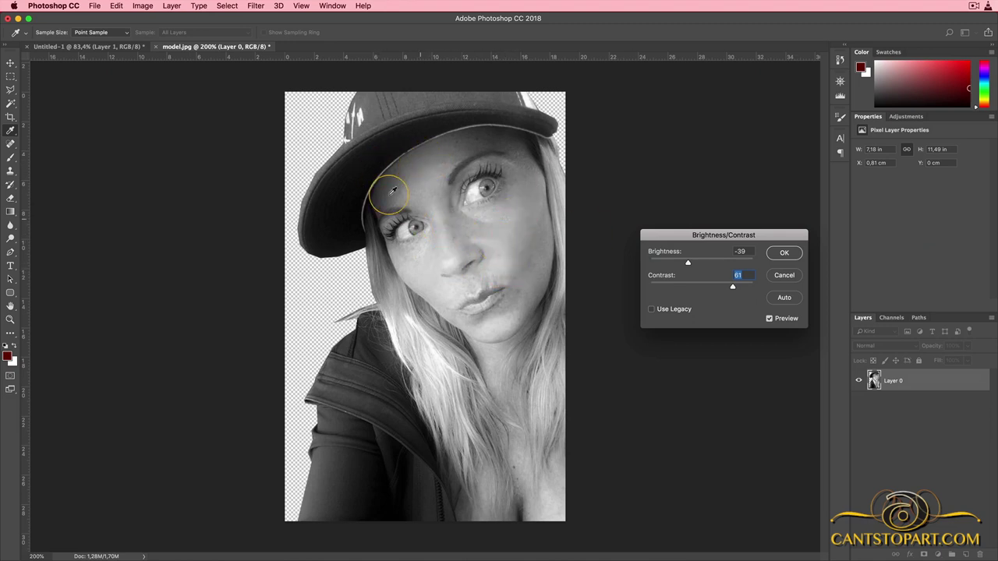
pyautogui.click(781, 258)
pyautogui.press('l')
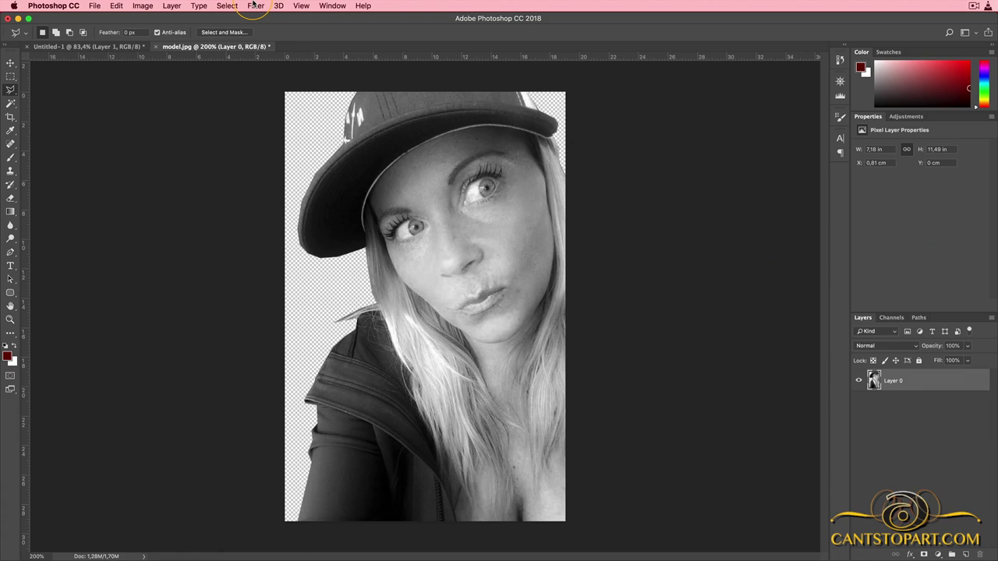
# Open the Cutout filter in the Filter Gallery for the portrait layer, compare several Number of Levels settings and set it to 8.
pyautogui.click(142, 6)
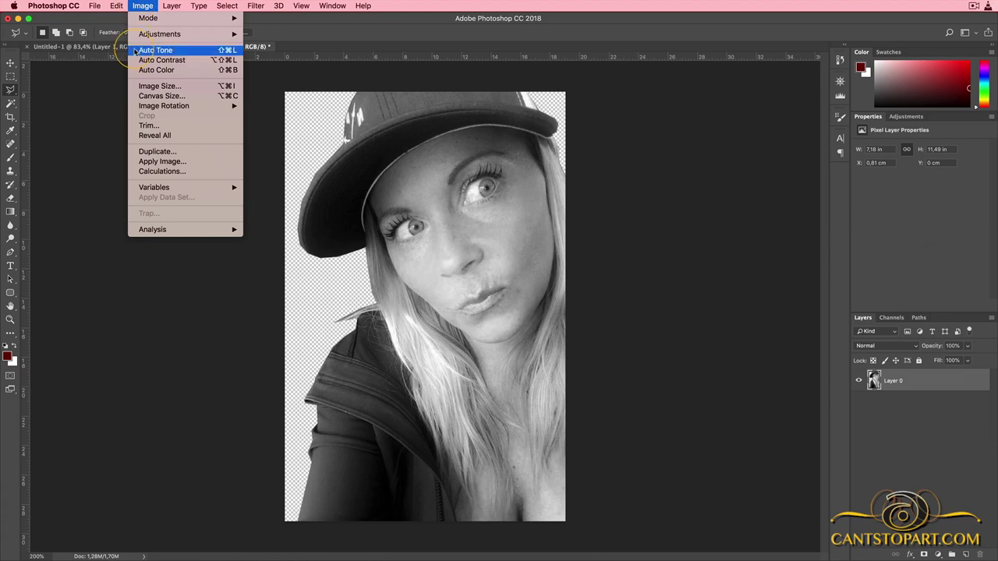
pyautogui.moveTo(138, 35)
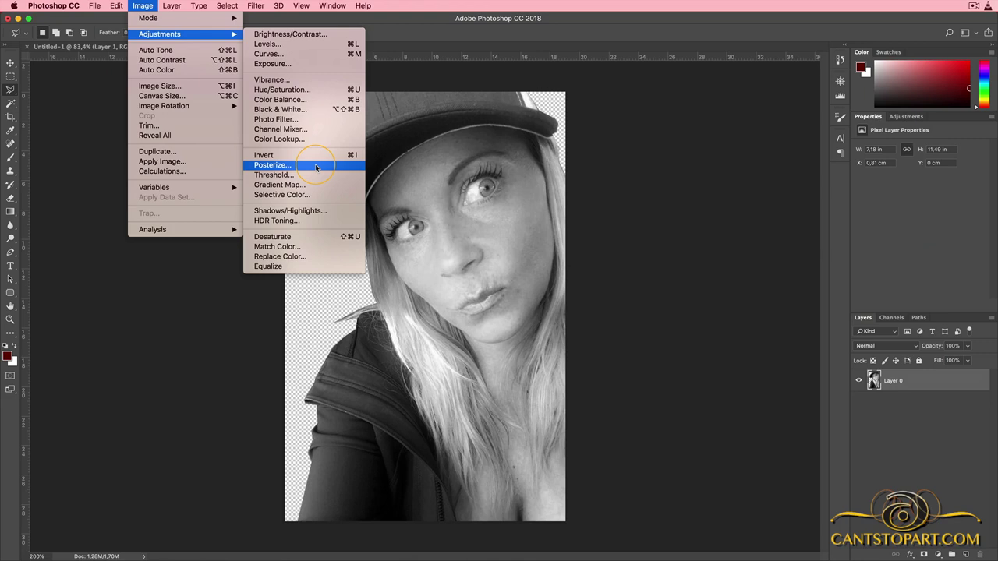
pyautogui.moveTo(198, 6)
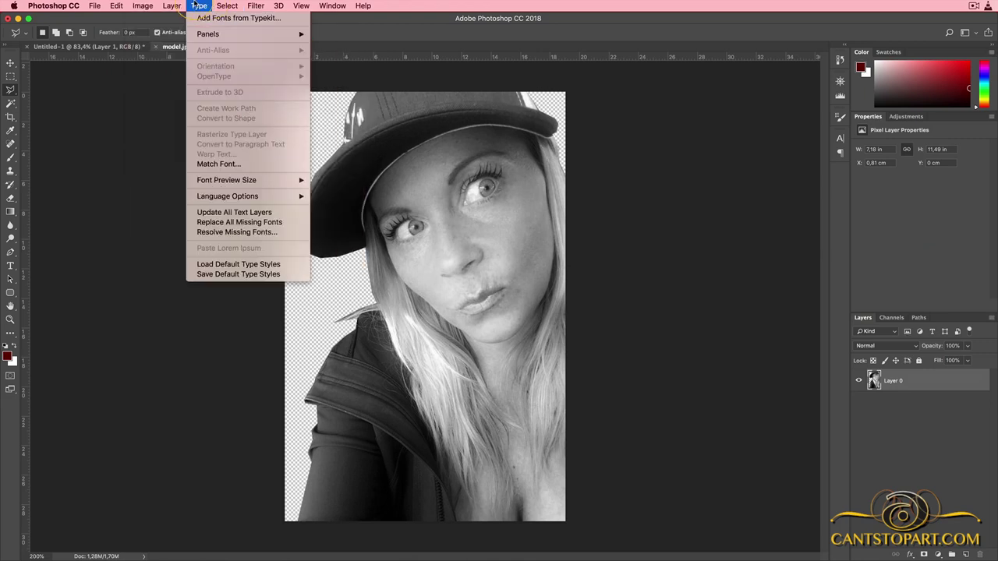
pyautogui.moveTo(251, 5)
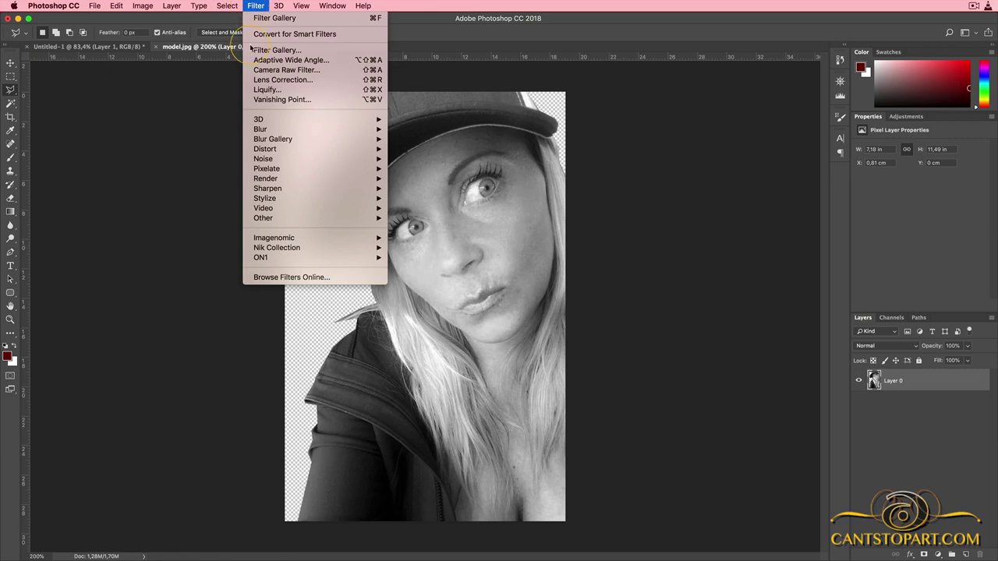
pyautogui.click(276, 50)
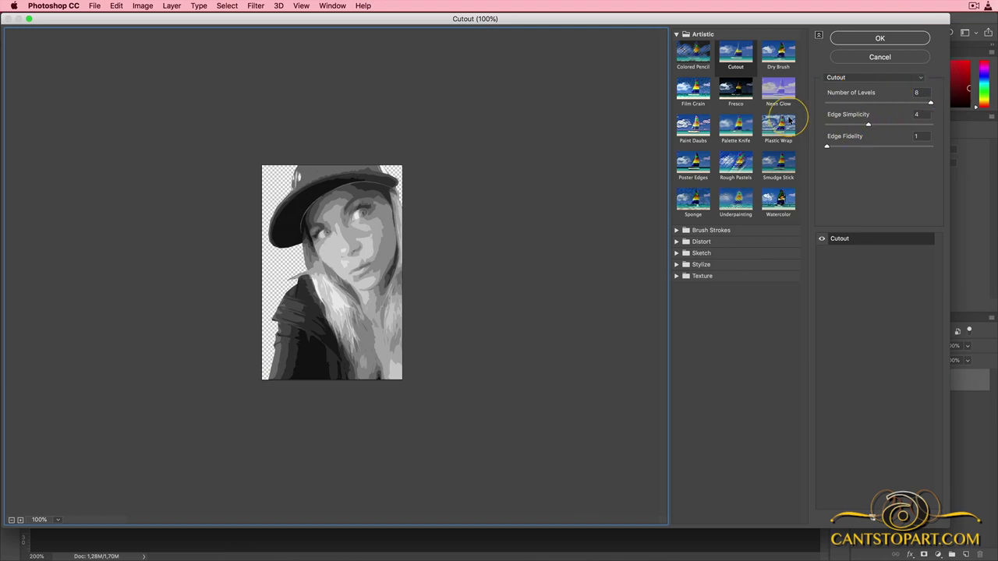
pyautogui.click(829, 102)
pyautogui.click(851, 104)
pyautogui.click(874, 103)
pyautogui.click(897, 103)
pyautogui.click(916, 104)
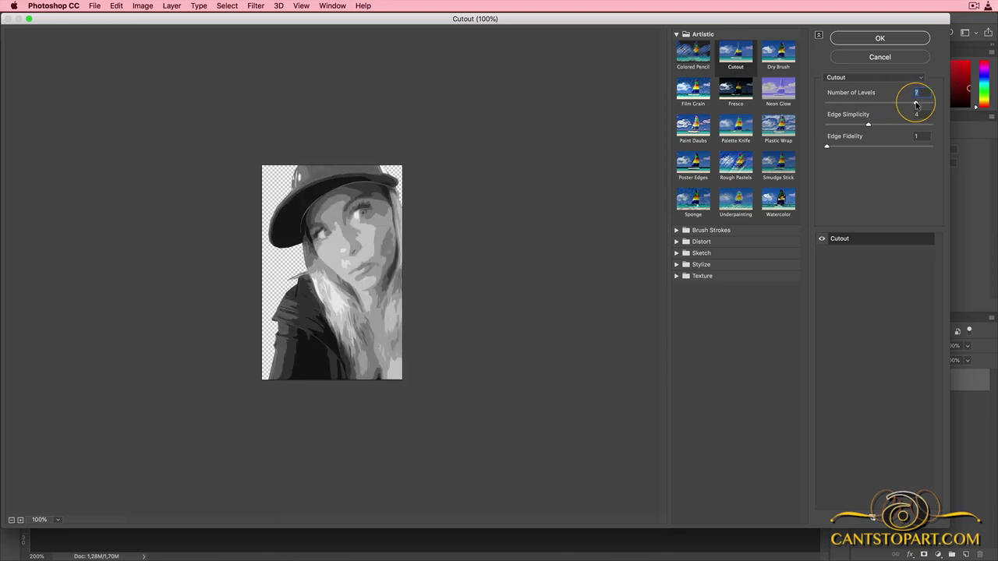
pyautogui.click(890, 101)
pyautogui.click(904, 101)
pyautogui.click(920, 101)
pyautogui.click(861, 104)
pyautogui.click(829, 102)
pyautogui.click(930, 102)
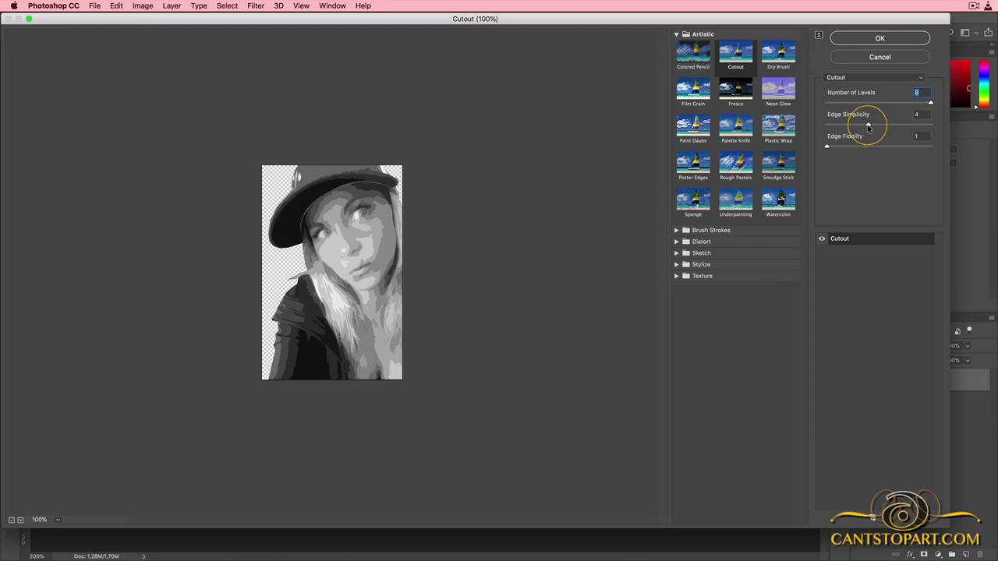
# Compare a lower edge simplicity for the Cutout filter, set it to 4 and apply the filter.
pyautogui.press('Tab')
pyautogui.moveTo(867, 127); pyautogui.dragTo(812, 126)
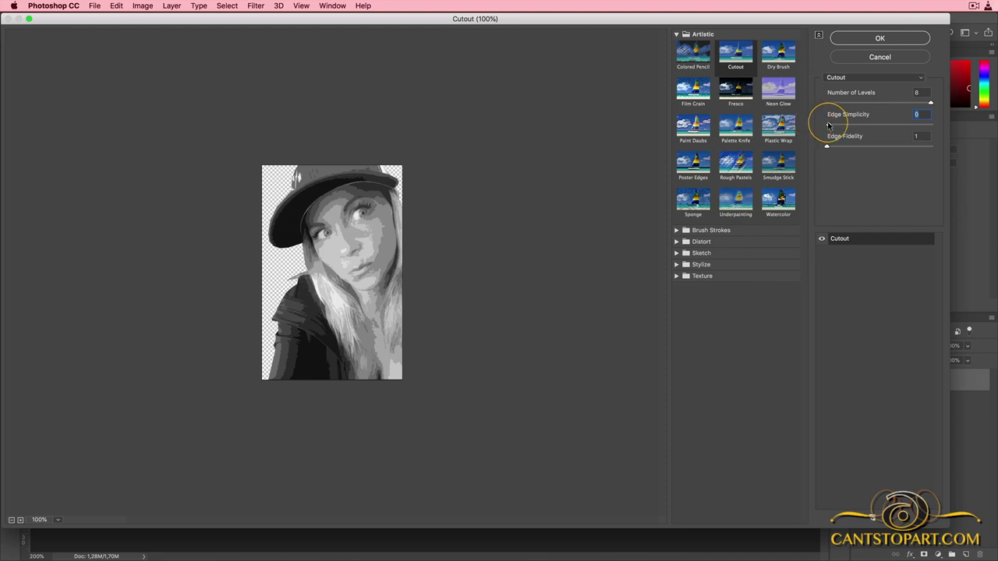
pyautogui.moveTo(828, 125); pyautogui.dragTo(868, 125)
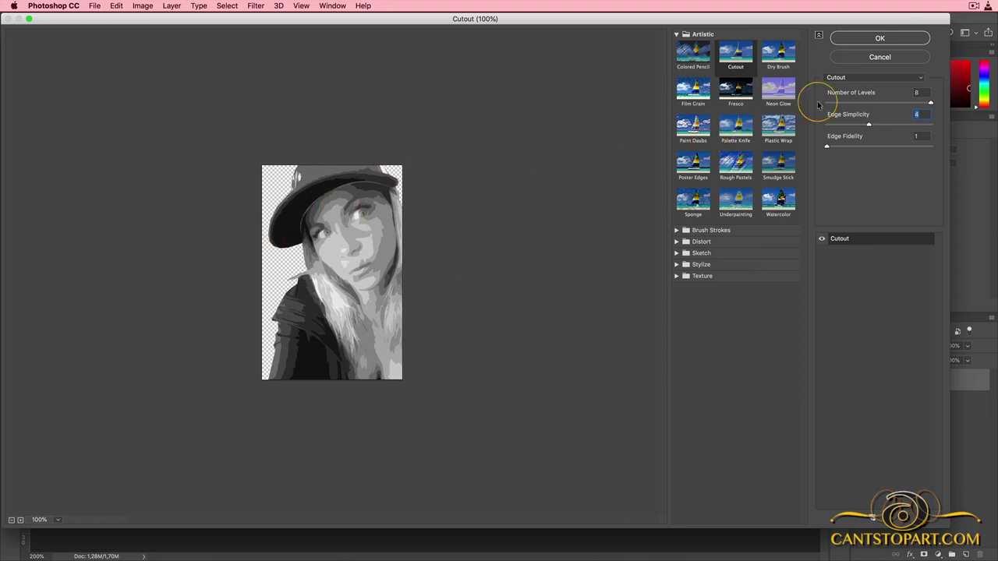
pyautogui.click(876, 38)
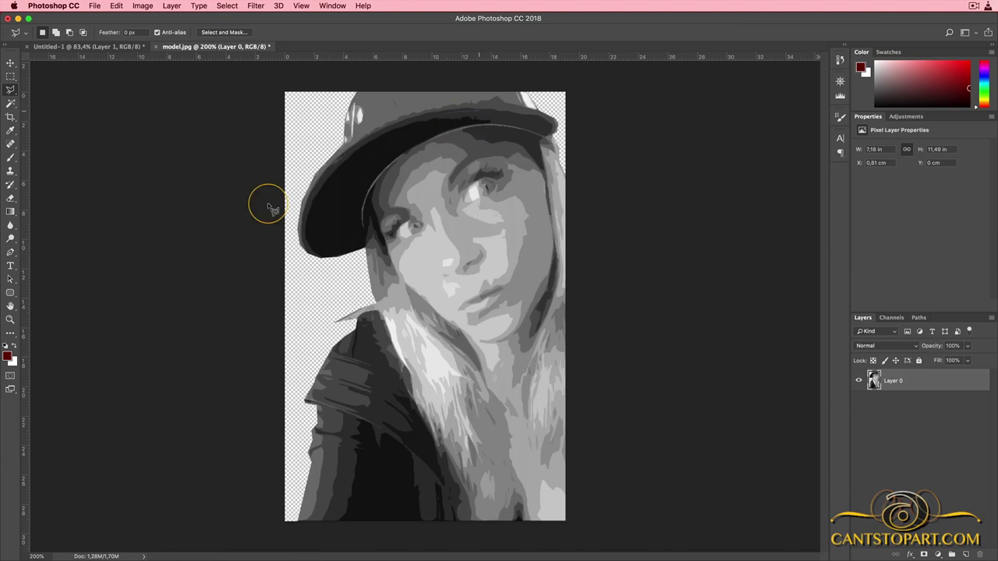
# Posterize the portrait layer to 7 levels, after comparing lower and higher level counts.
pyautogui.click(135, 5)
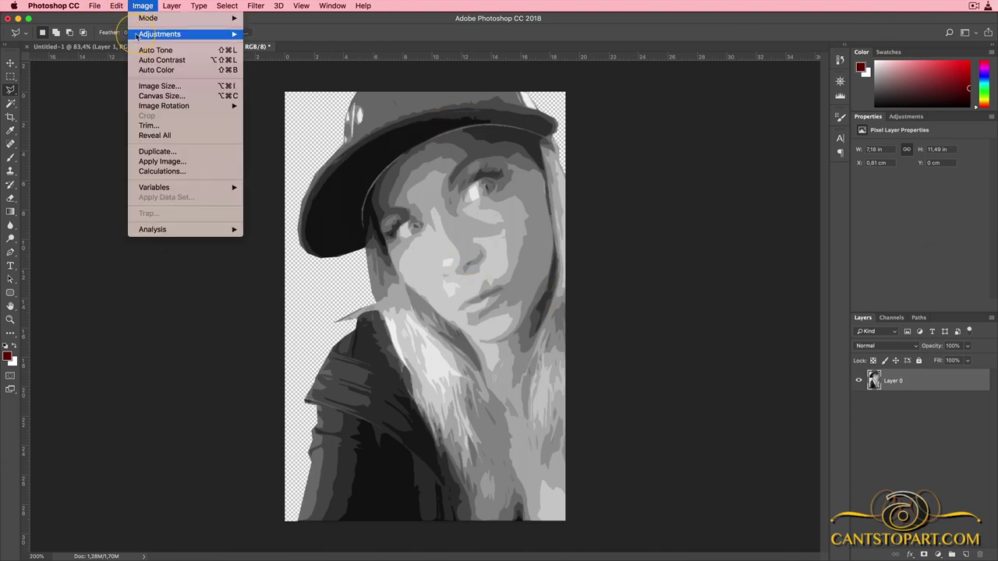
pyautogui.moveTo(148, 33)
pyautogui.click(268, 160)
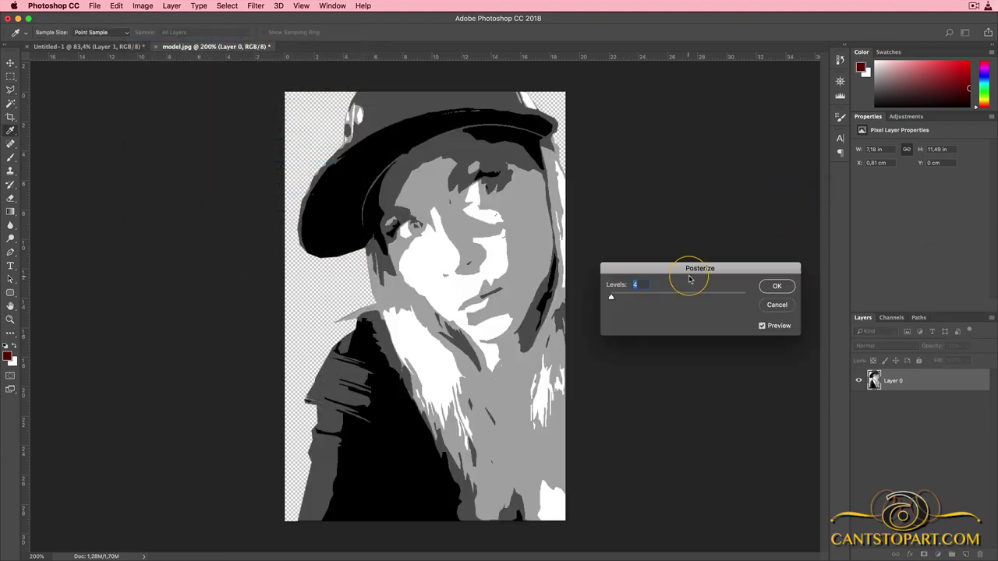
pyautogui.moveTo(612, 299); pyautogui.dragTo(609, 297)
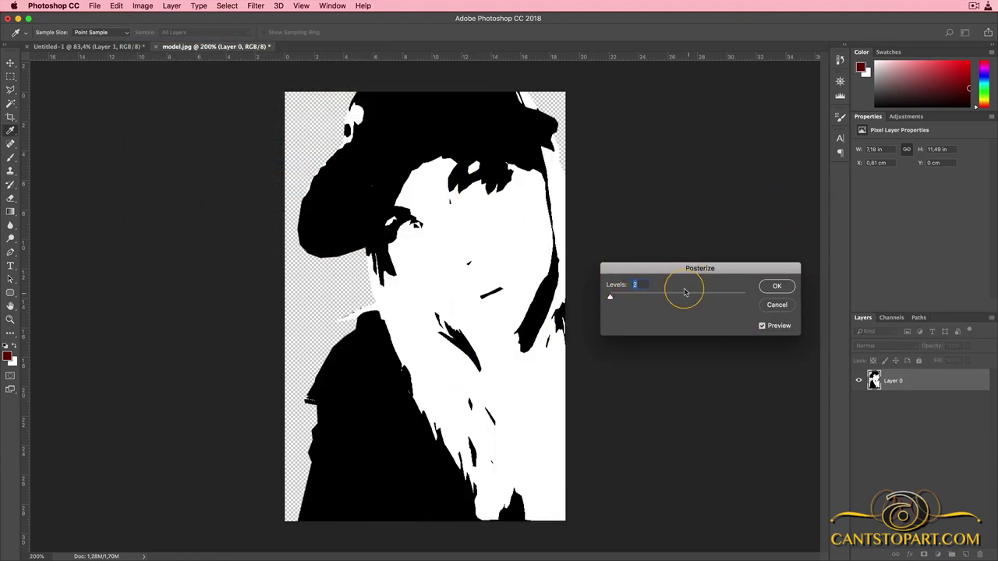
pyautogui.moveTo(611, 297); pyautogui.dragTo(615, 300)
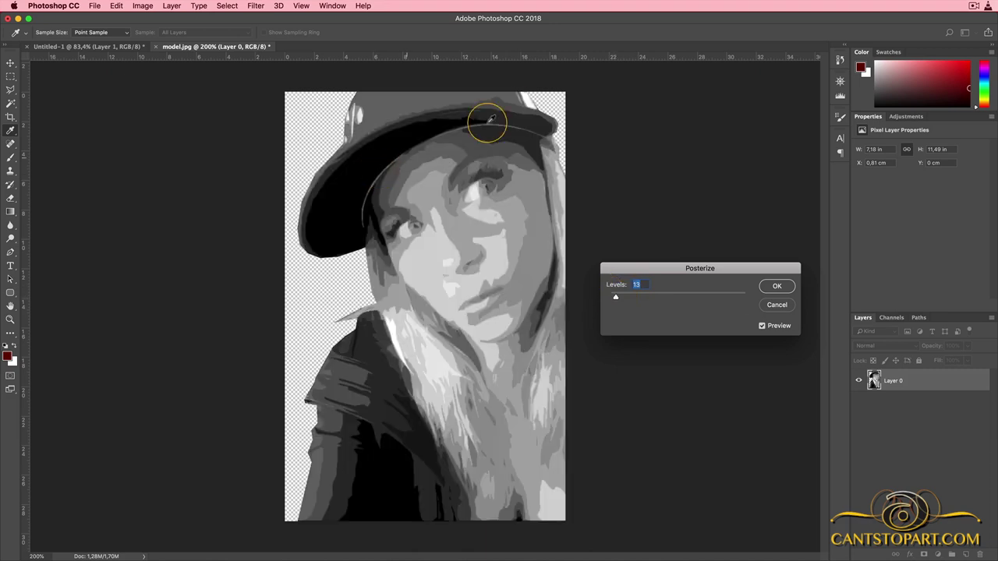
pyautogui.moveTo(617, 298)
pyautogui.mouseDown()
pyautogui.moveTo(684, 296)
pyautogui.moveTo(593, 296)
pyautogui.moveTo(744, 297)
pyautogui.moveTo(632, 300)
pyautogui.mouseUp()
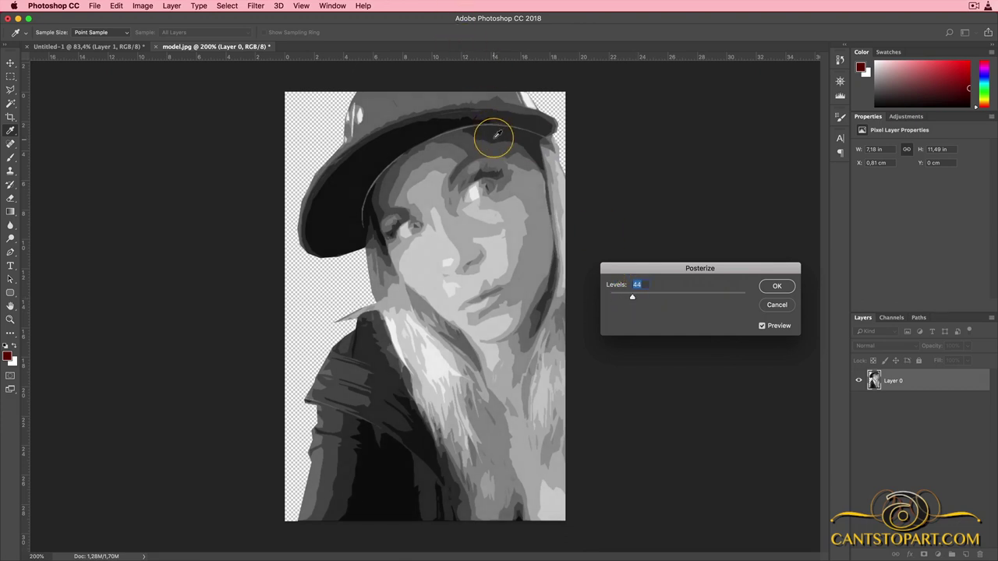
pyautogui.moveTo(632, 300); pyautogui.dragTo(613, 297)
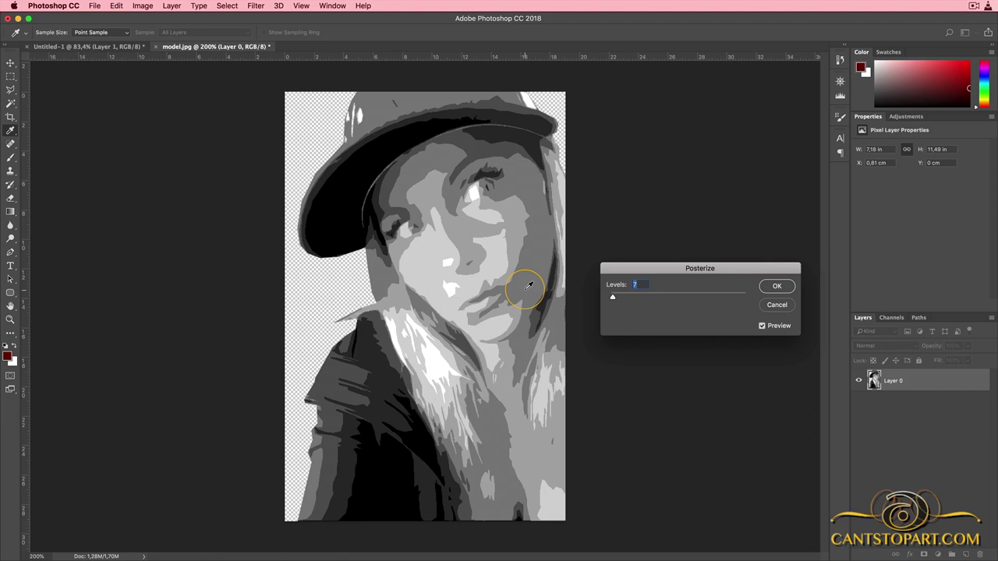
pyautogui.click(778, 286)
# Select the black underside of the cap's brim with the Magic Wand and extend the selection to all similar tones.
pyautogui.press('l')
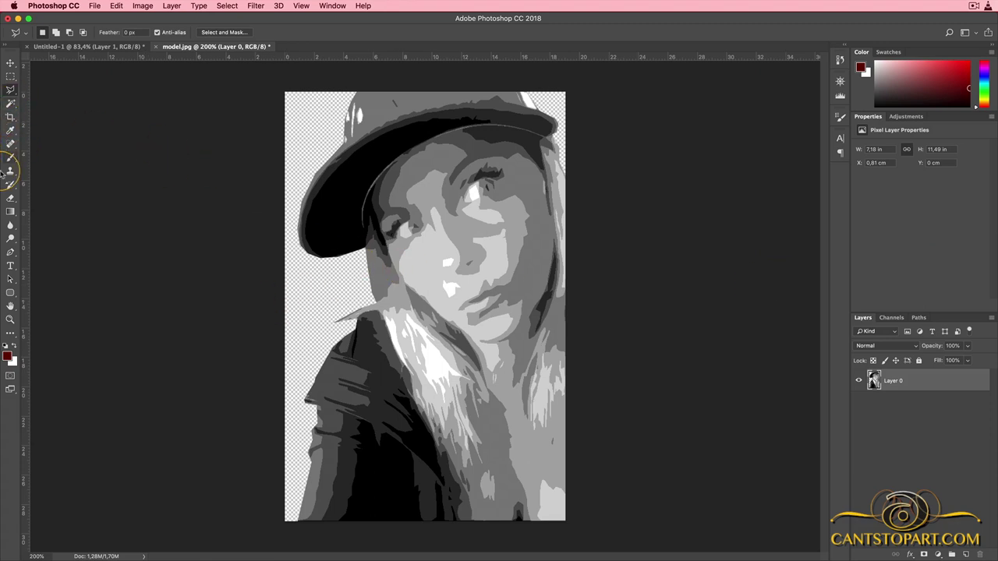
pyautogui.click(9, 131)
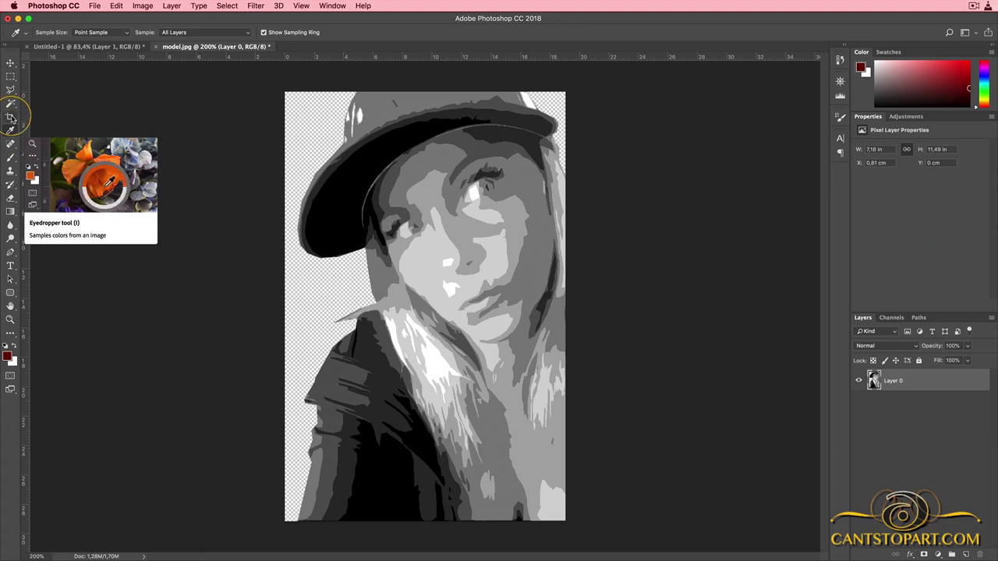
pyautogui.click(11, 103)
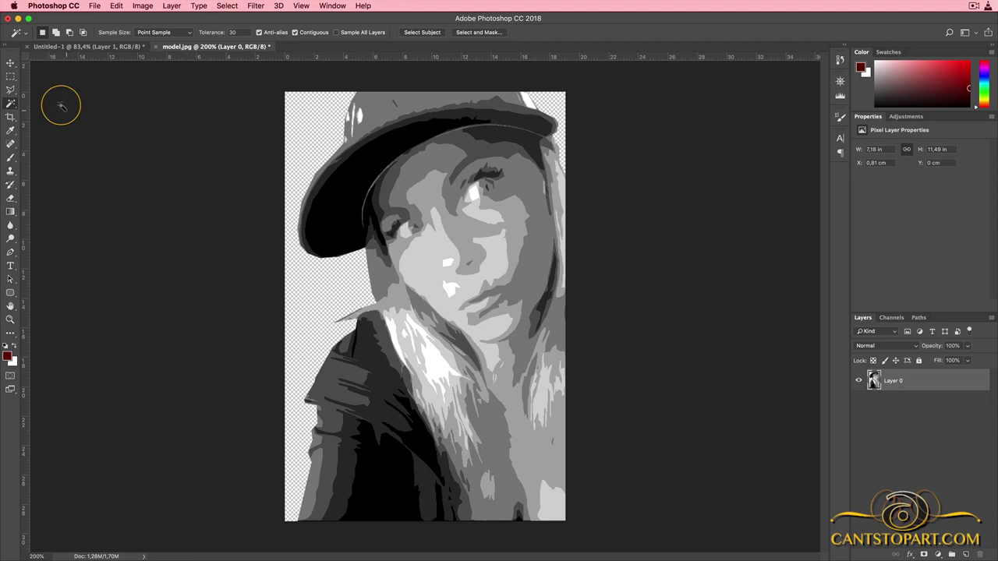
pyautogui.rightClick(11, 103)
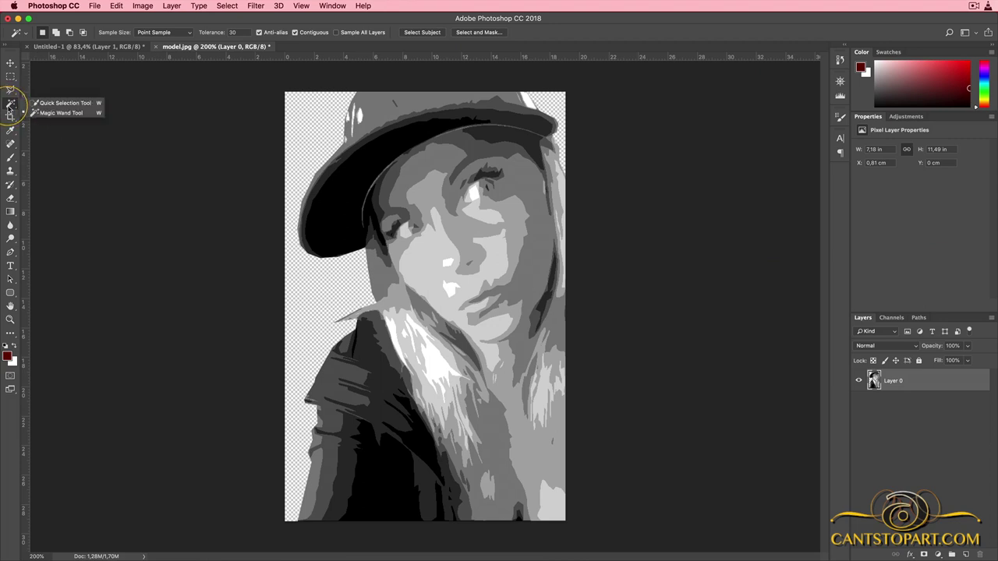
pyautogui.click(63, 114)
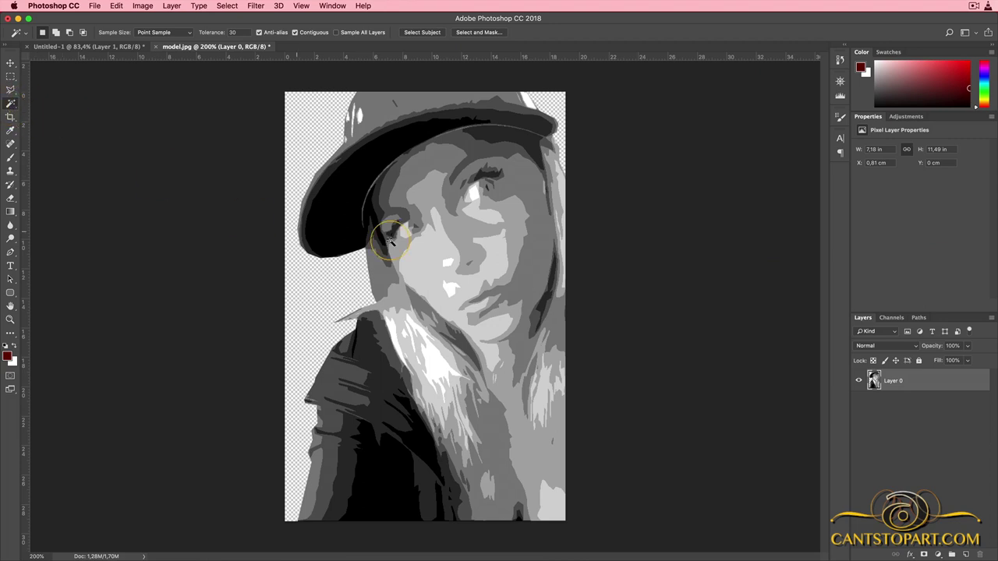
pyautogui.click(343, 220)
pyautogui.rightClick(344, 220)
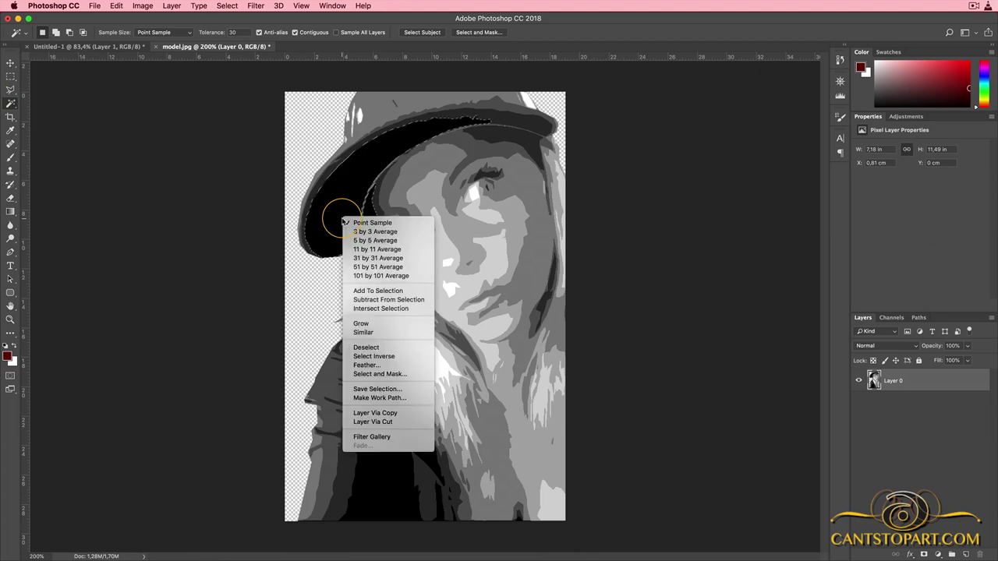
pyautogui.click(351, 332)
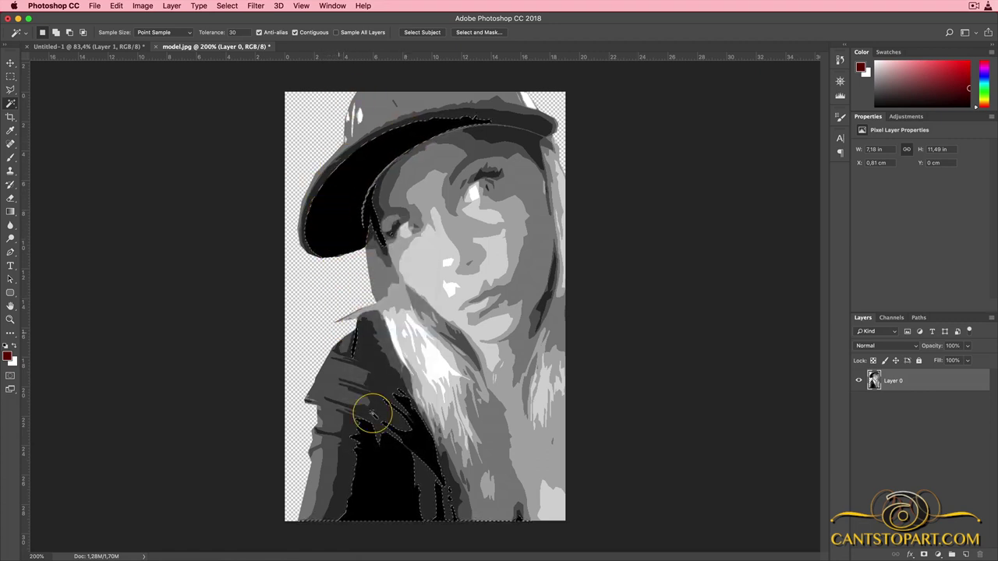
# Cut the selected black areas to a new layer and hide that layer.
pyautogui.rightClick(355, 182)
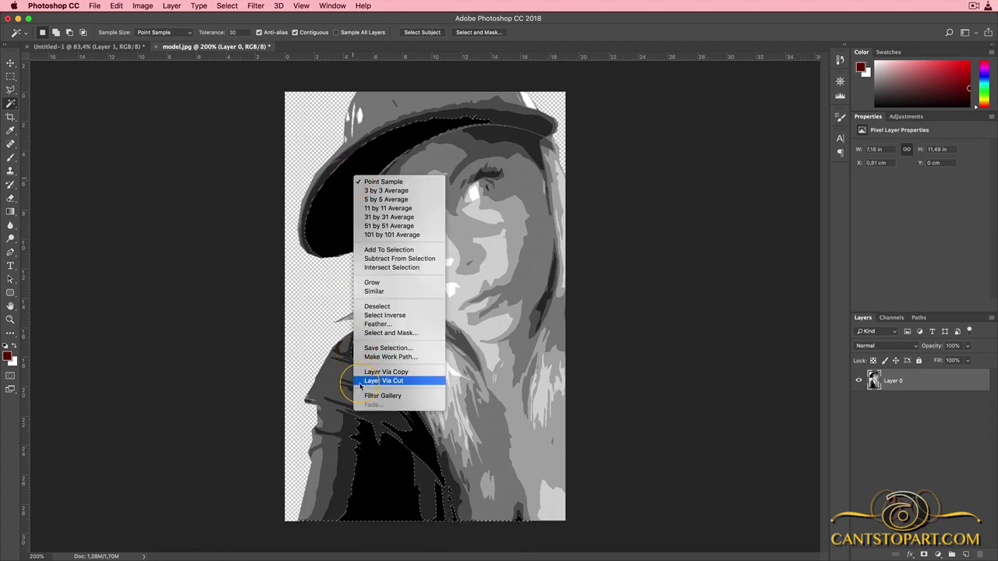
pyautogui.click(384, 380)
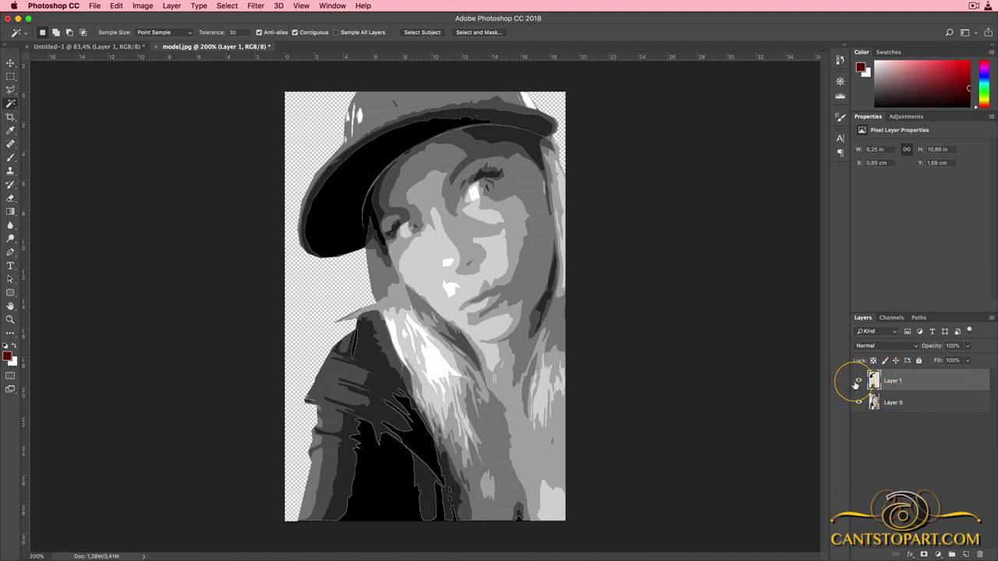
pyautogui.click(858, 381)
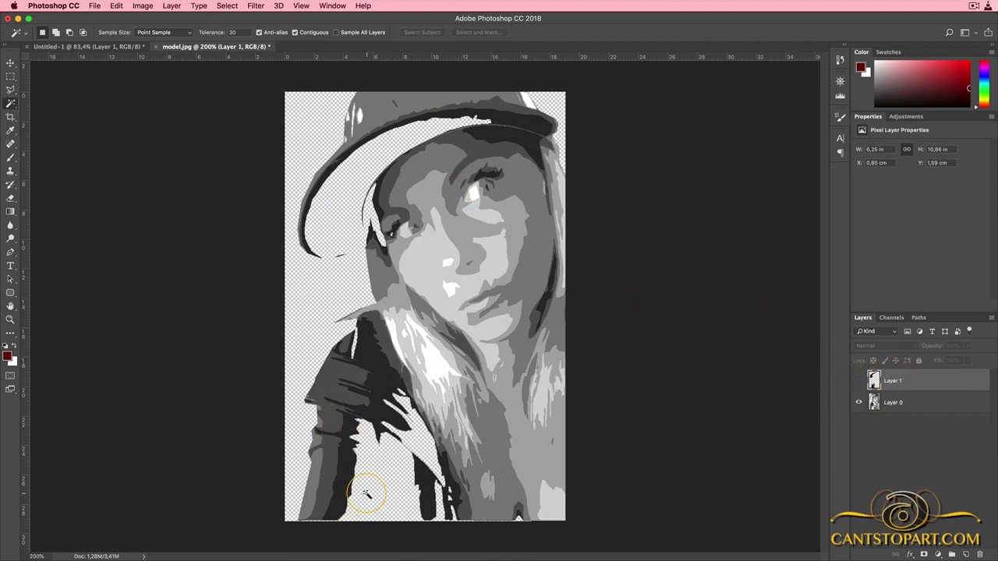
# On Layer 0, select the darkest grey of the jacket with the Magic Wand and extend the selection to similar tones.
pyautogui.click(920, 403)
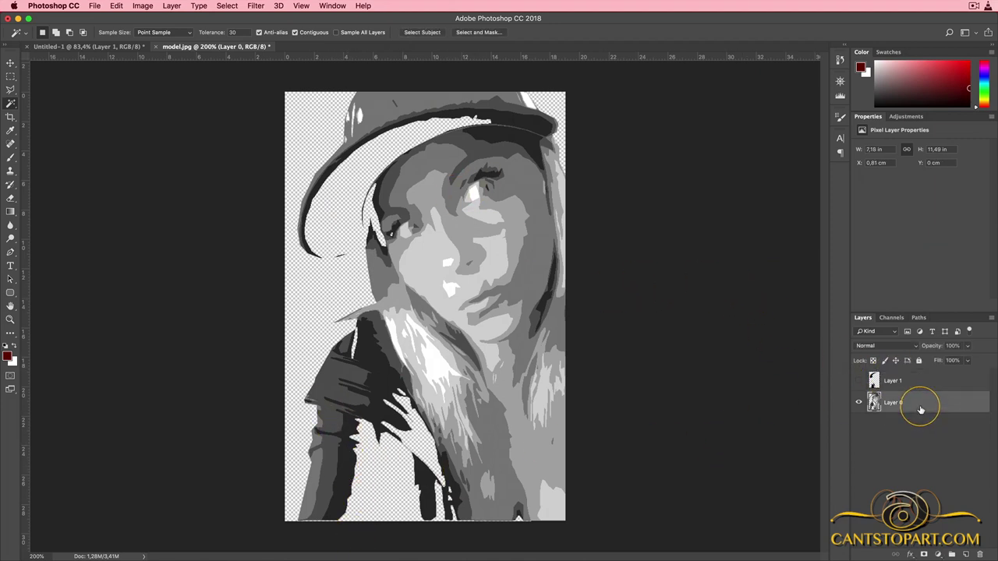
pyautogui.click(381, 391)
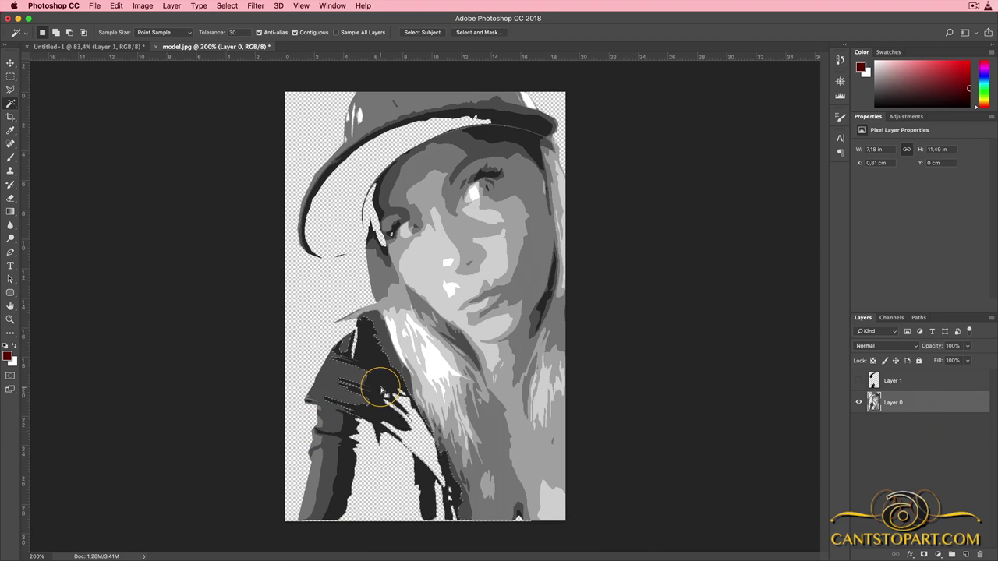
pyautogui.rightClick(382, 391)
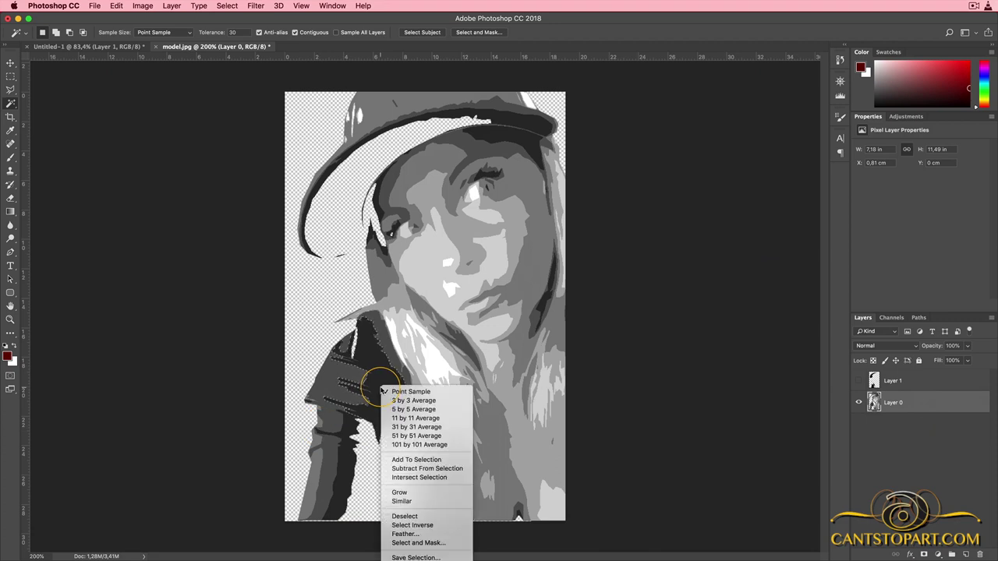
pyautogui.click(388, 499)
# Cut the selected dark grey areas to a new layer, place it above Layer 1 and hide it.
pyautogui.rightClick(368, 337)
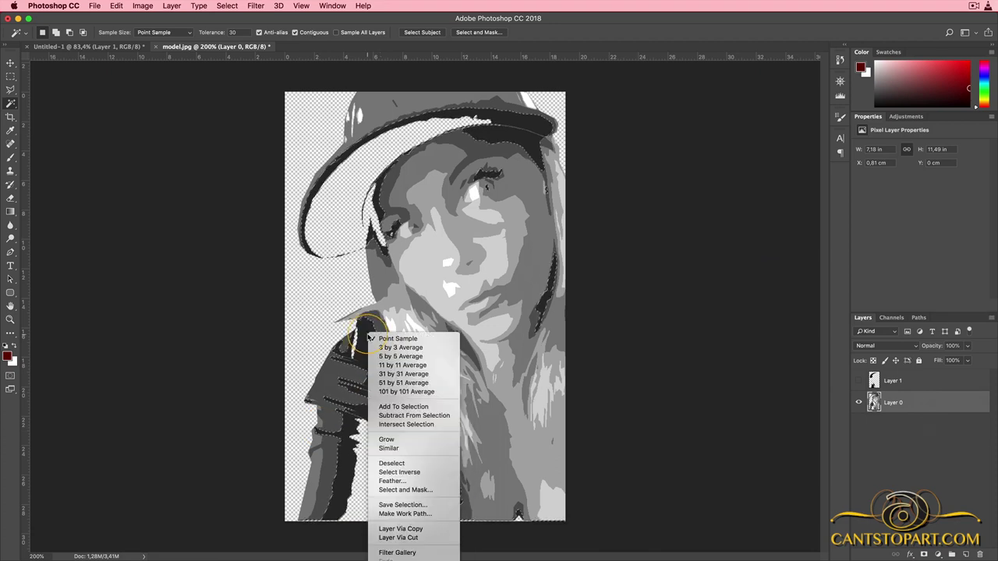
pyautogui.click(380, 538)
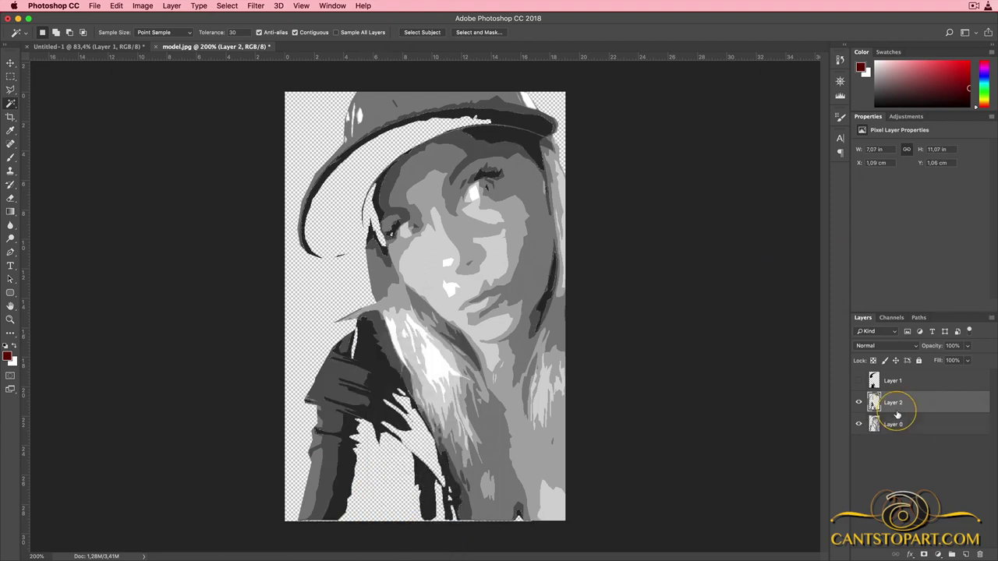
pyautogui.moveTo(901, 403); pyautogui.dragTo(900, 376)
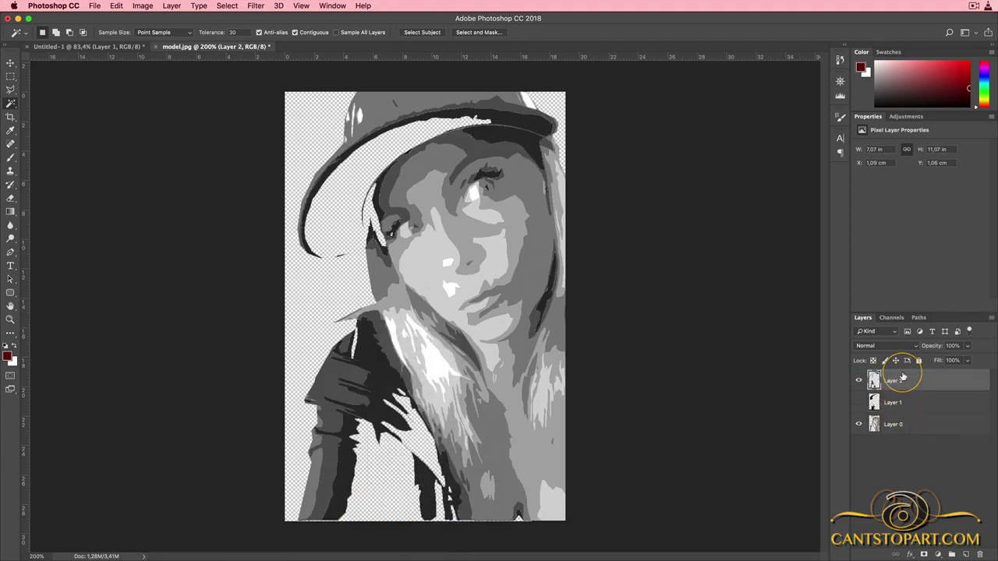
pyautogui.click(859, 382)
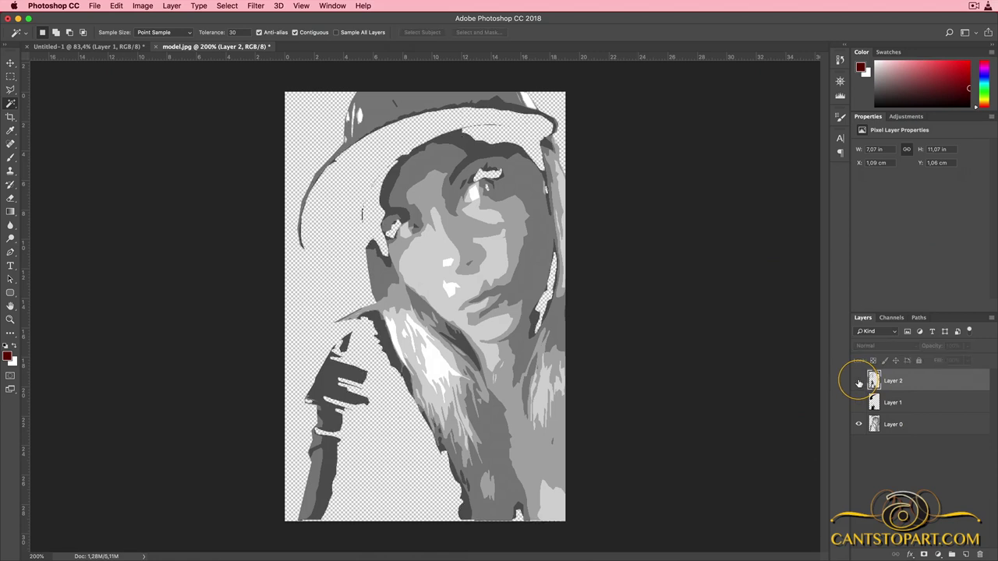
# On Layer 0, select the dark grey of the jacket's shoulder with the Magic Wand and extend the selection to similar tones.
pyautogui.click(334, 370)
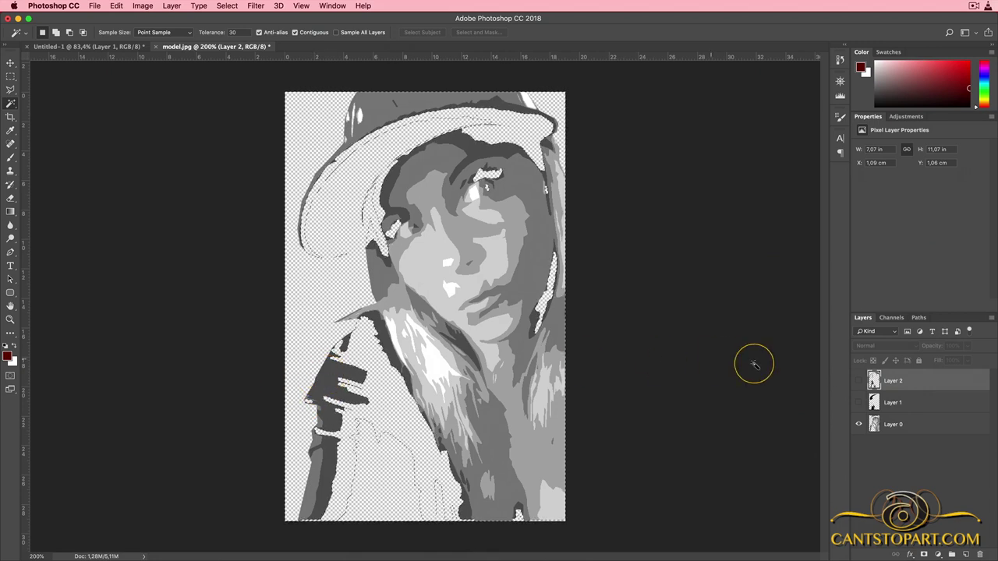
pyautogui.click(900, 424)
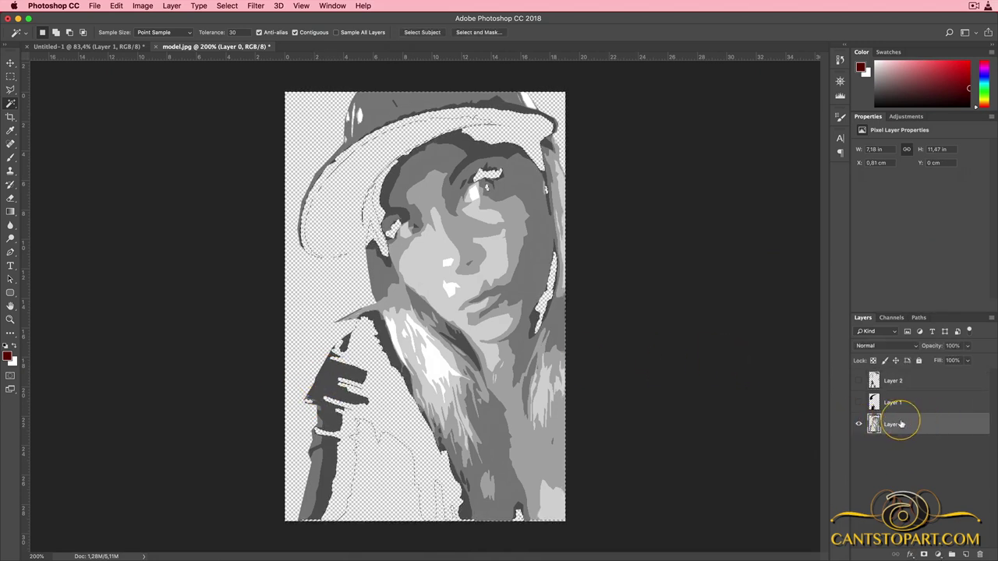
pyautogui.click(334, 366)
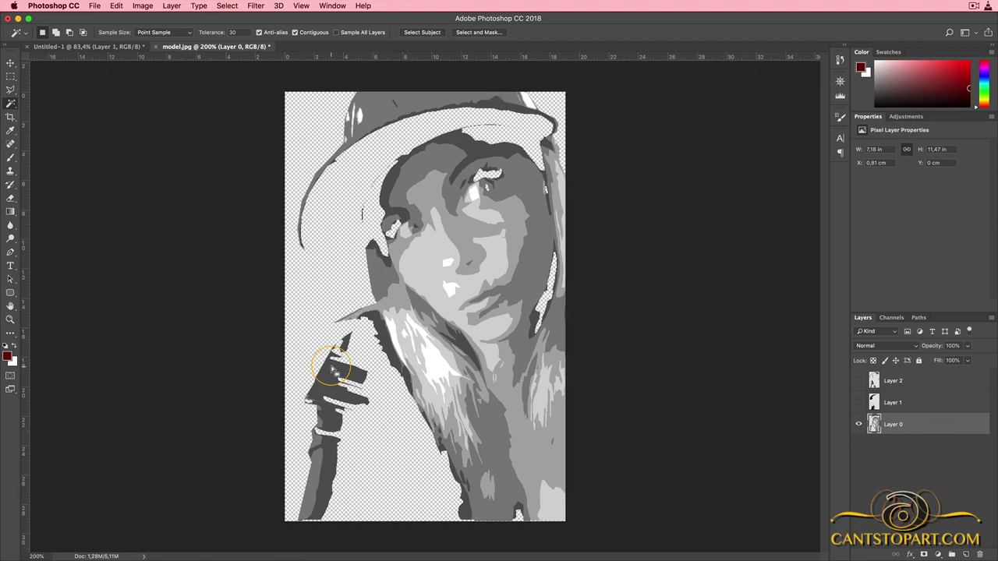
pyautogui.rightClick(334, 365)
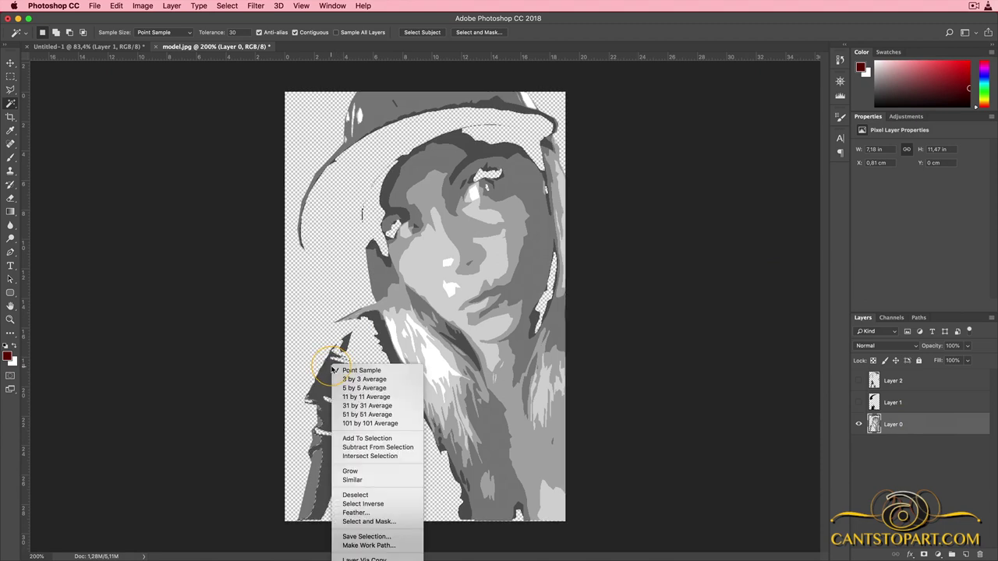
pyautogui.click(341, 483)
# Cut the selected dark grey areas to a new layer, place it above Layer 2 and hide it.
pyautogui.rightClick(330, 367)
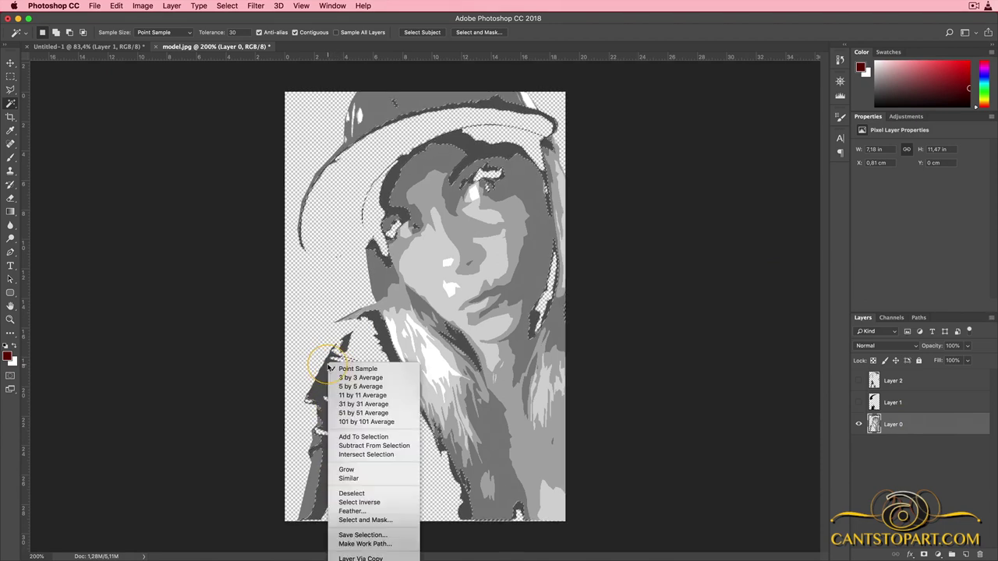
pyautogui.click(358, 558)
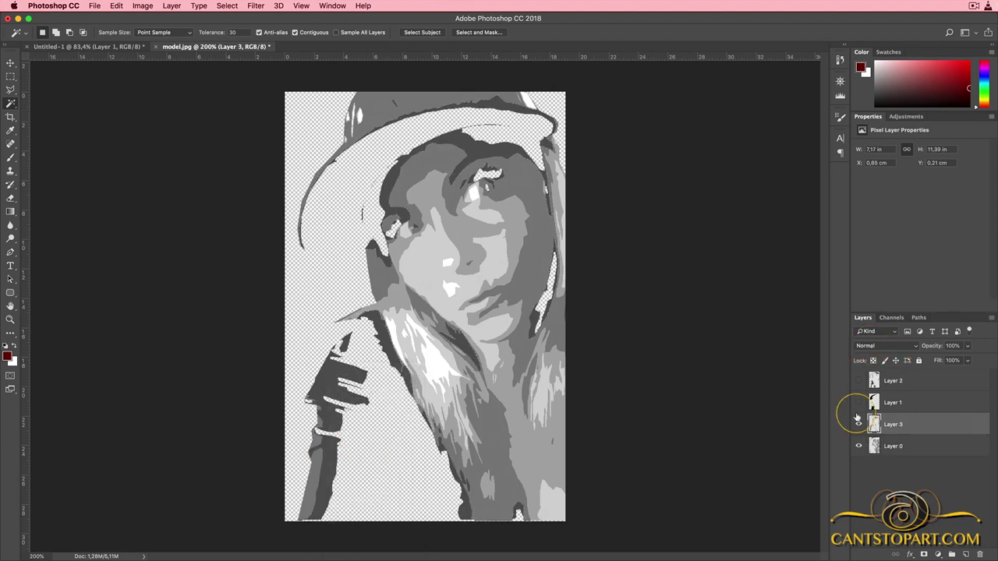
pyautogui.moveTo(933, 428); pyautogui.dragTo(926, 381)
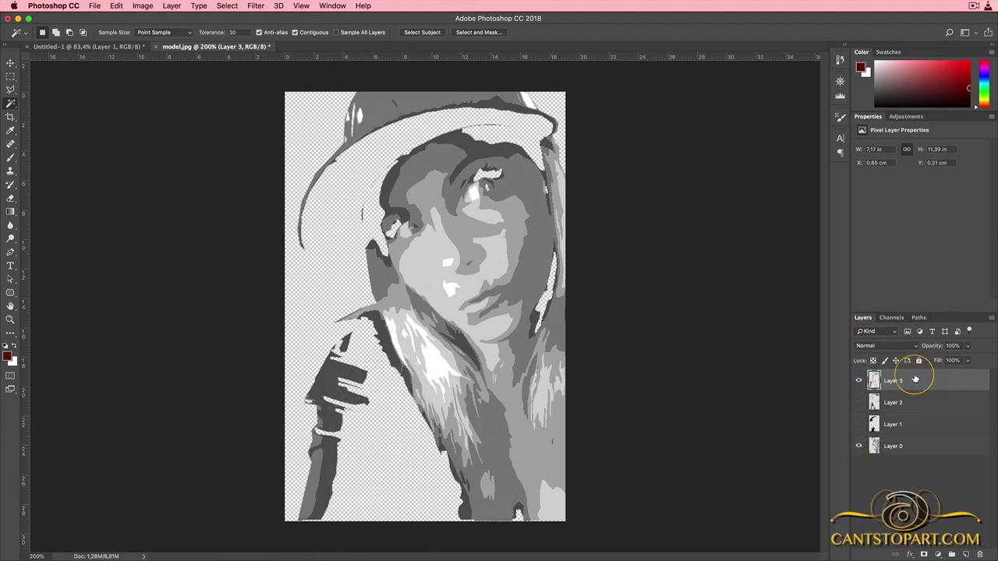
pyautogui.click(859, 381)
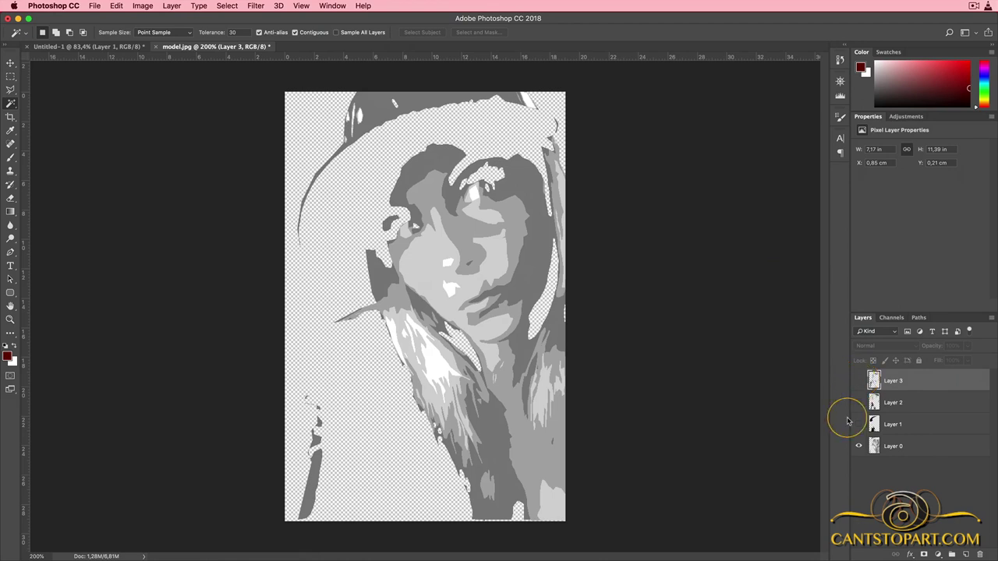
# On Layer 0, select the mid grey beside the eye with the Magic Wand and extend the selection to similar tones.
pyautogui.click(904, 445)
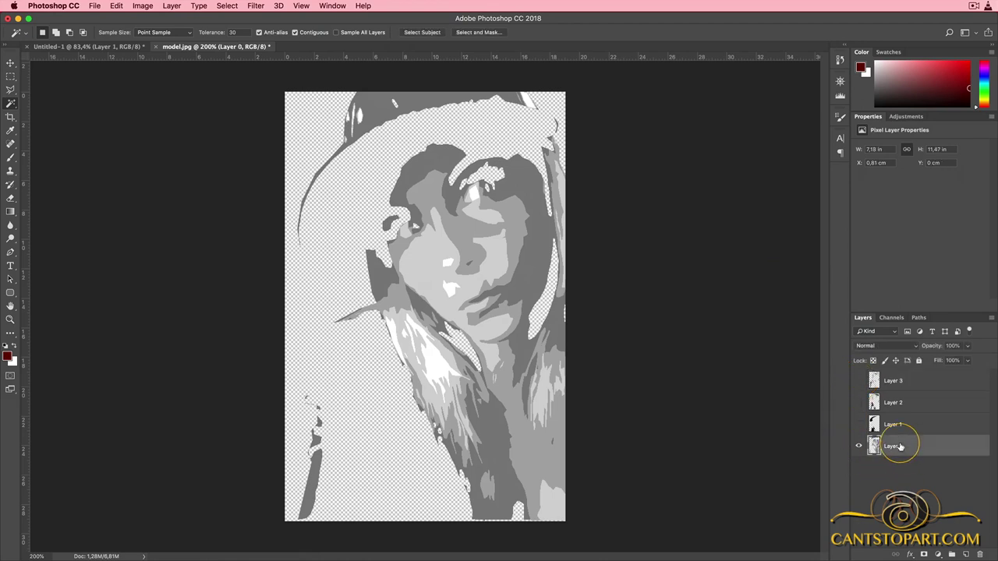
pyautogui.click(525, 177)
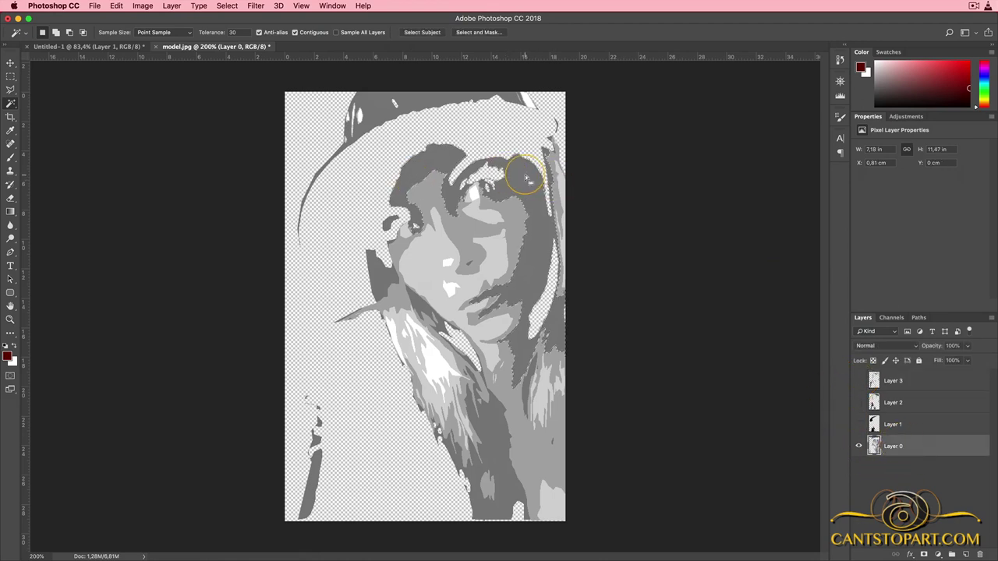
pyautogui.rightClick(525, 178)
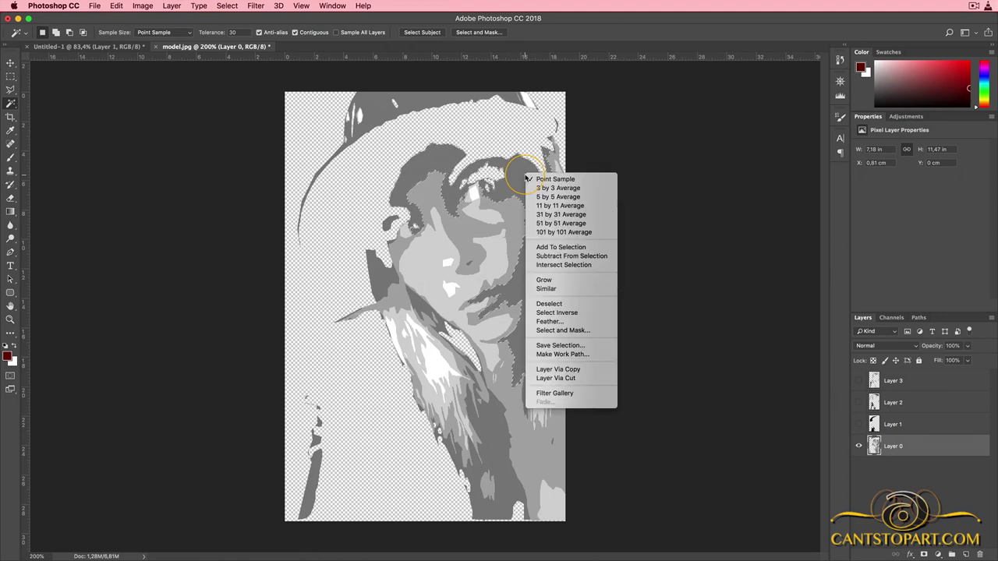
pyautogui.click(544, 289)
# Cut the selected mid grey areas to a new layer, place it above Layer 3 and leave it hidden.
pyautogui.rightClick(520, 179)
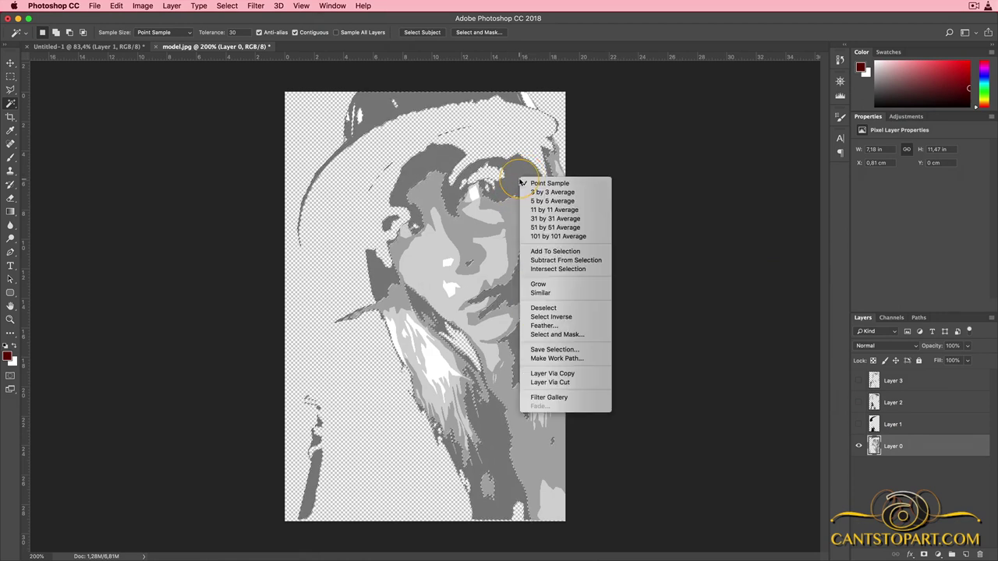
pyautogui.click(527, 383)
pyautogui.moveTo(904, 445); pyautogui.dragTo(883, 372)
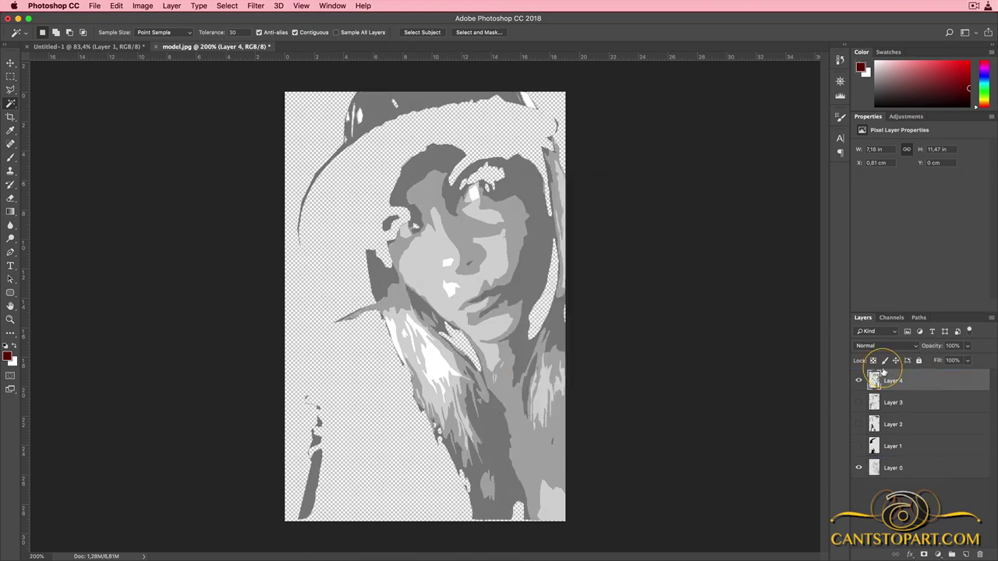
pyautogui.click(859, 380)
pyautogui.click(859, 381)
pyautogui.click(859, 380)
pyautogui.click(858, 381)
pyautogui.click(858, 382)
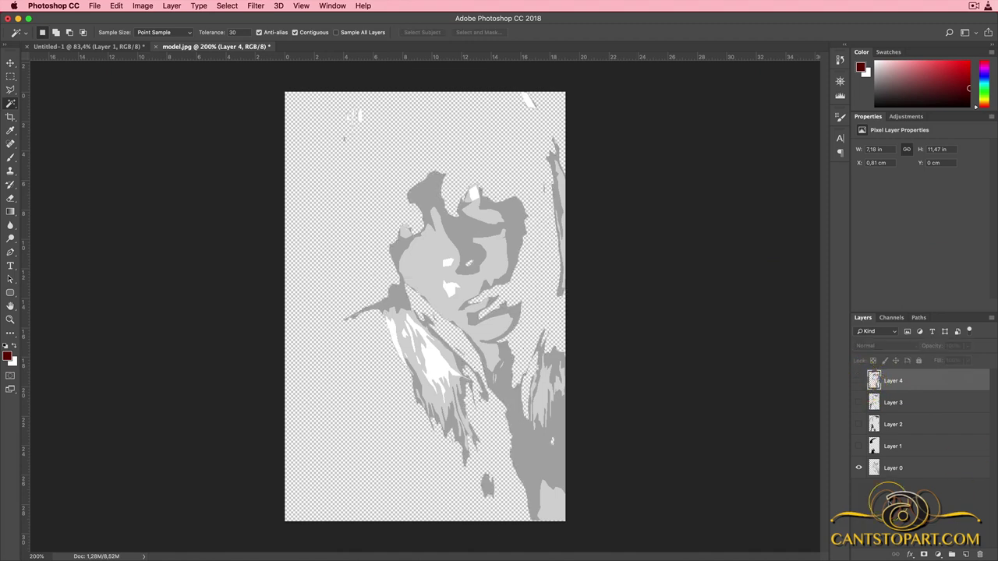
# On Layer 0, select the lighter grey at the bridge of the nose and extend the selection to similar tones.
pyautogui.click(898, 469)
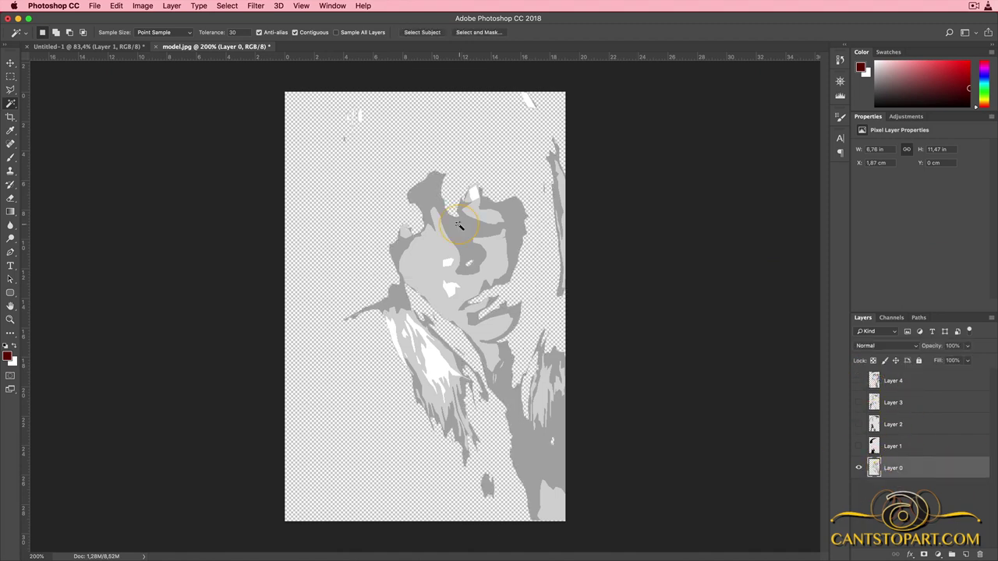
pyautogui.click(456, 230)
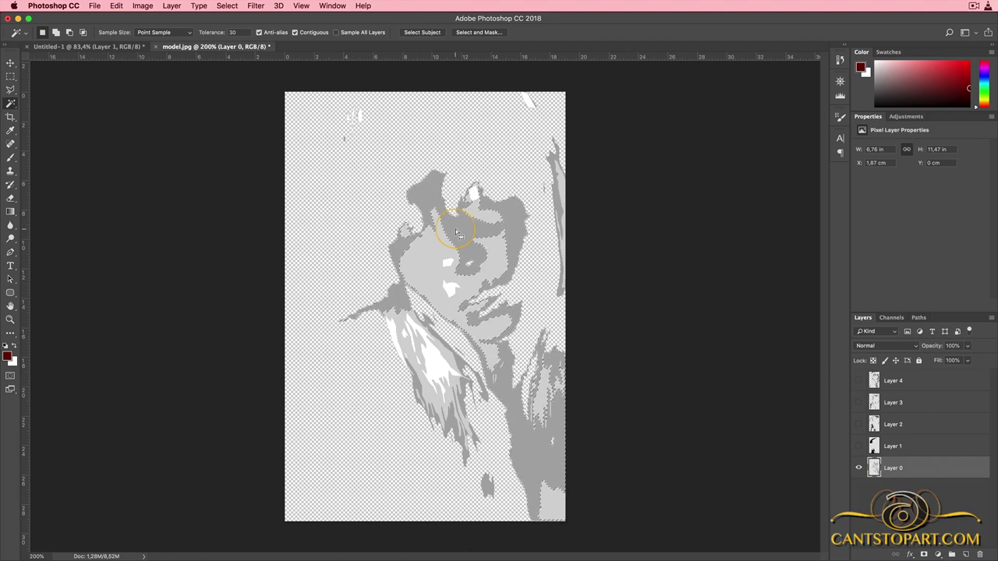
pyautogui.rightClick(456, 227)
pyautogui.click(476, 342)
# Cut the selected lighter grey areas to a new layer, place it above Layer 4 and hide it.
pyautogui.rightClick(468, 229)
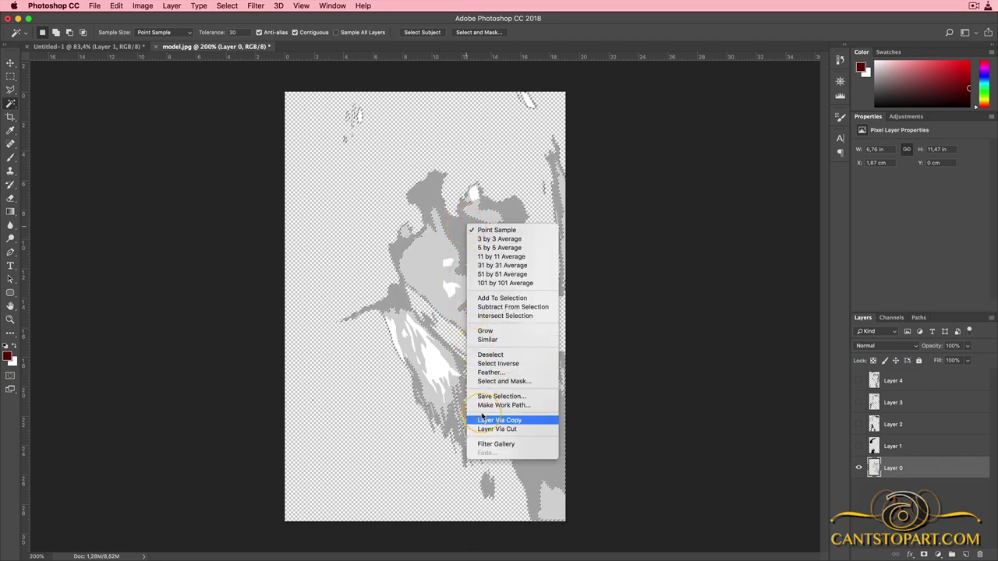
pyautogui.press('Return')
pyautogui.moveTo(920, 468); pyautogui.dragTo(924, 377)
pyautogui.click(860, 380)
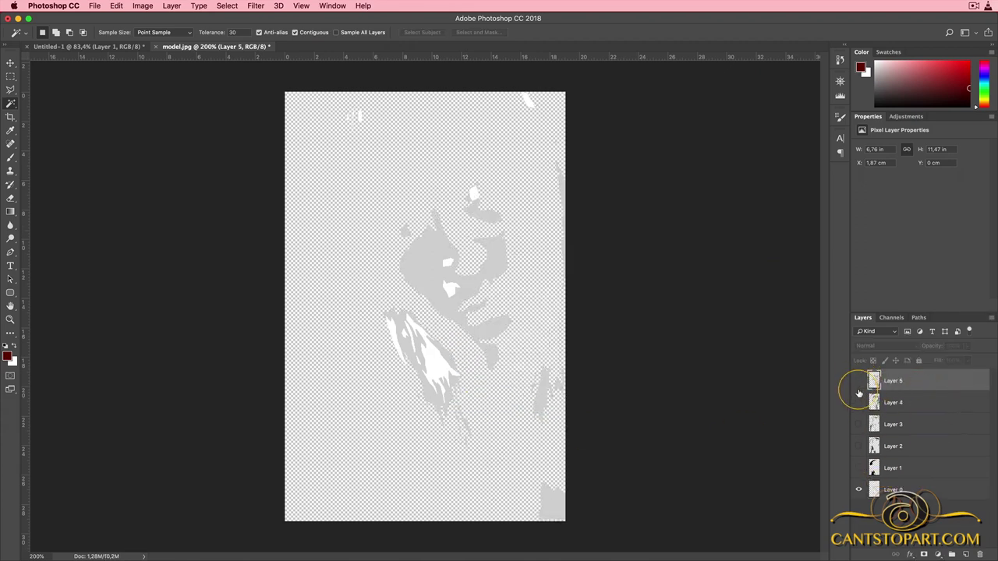
# On Layer 0, select the lightest grey of the cheek and extend the selection to similar tones.
pyautogui.click(903, 485)
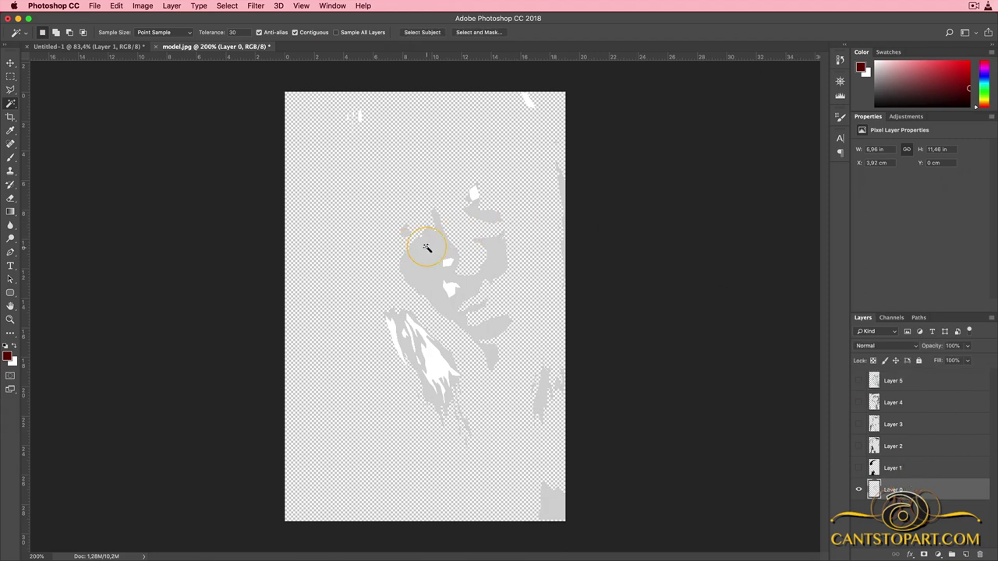
pyautogui.rightClick(428, 252)
pyautogui.press('Down')
pyautogui.press('Down')
pyautogui.press('Down')
pyautogui.press('Down')
pyautogui.press('Down')
pyautogui.press('Down')
pyautogui.press('Down')
pyautogui.press('Down')
pyautogui.press('Down')
pyautogui.press('Down')
pyautogui.press('Down')
pyautogui.press('Down')
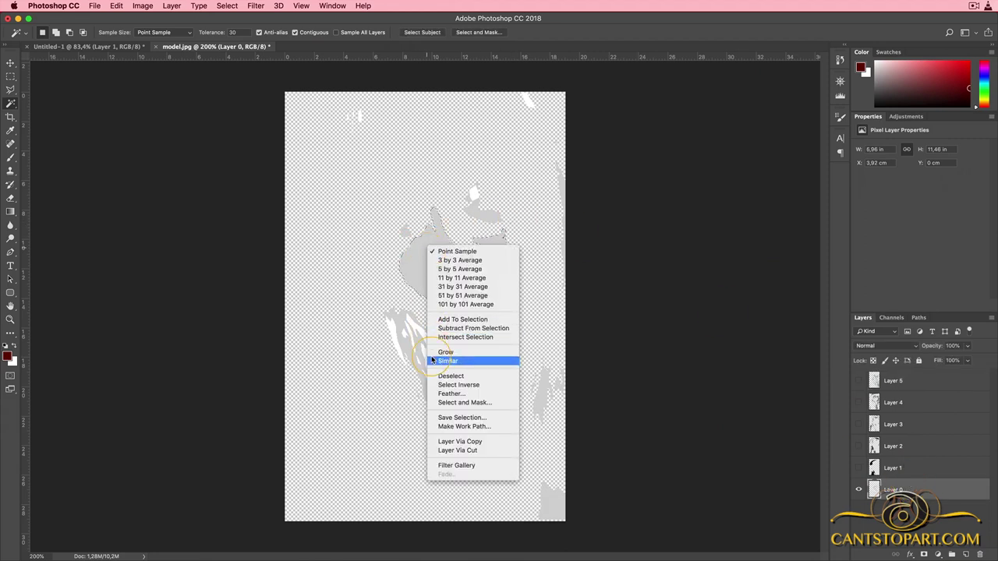
pyautogui.press('Return')
# Cut the selected lightest grey areas to a new layer, place it above Layer 5 and hide it.
pyautogui.rightClick(428, 251)
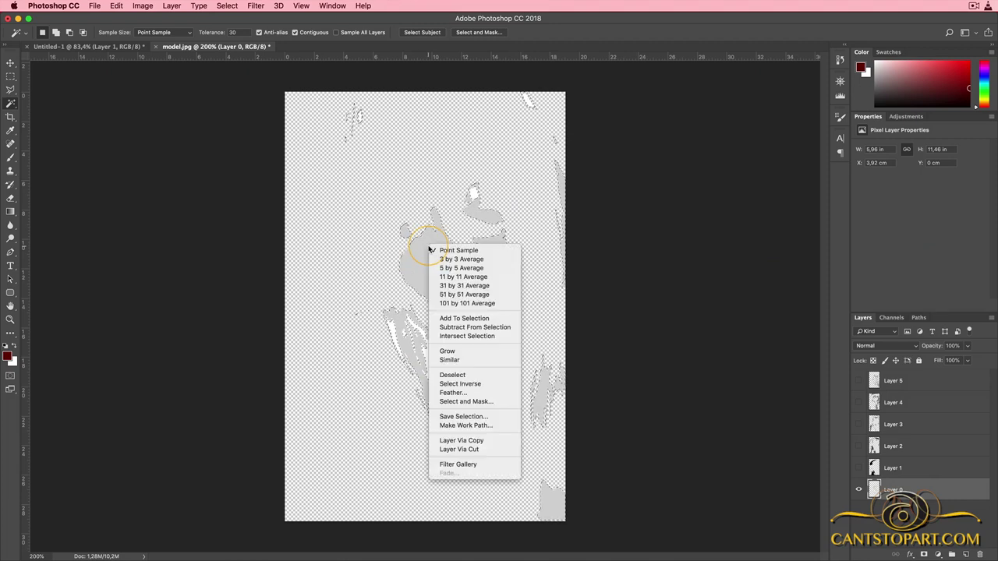
pyautogui.click(438, 449)
pyautogui.moveTo(924, 445); pyautogui.dragTo(931, 379)
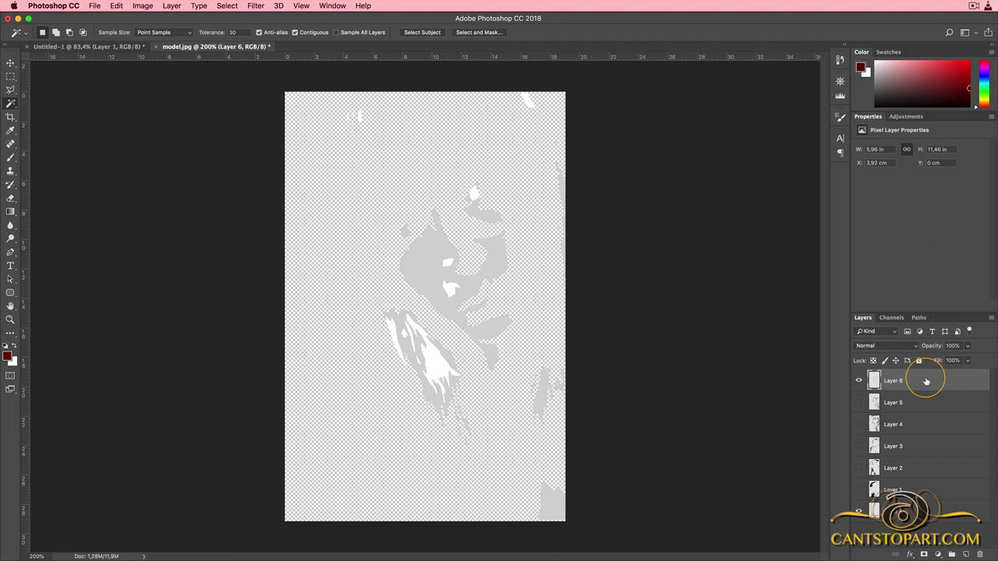
pyautogui.click(858, 382)
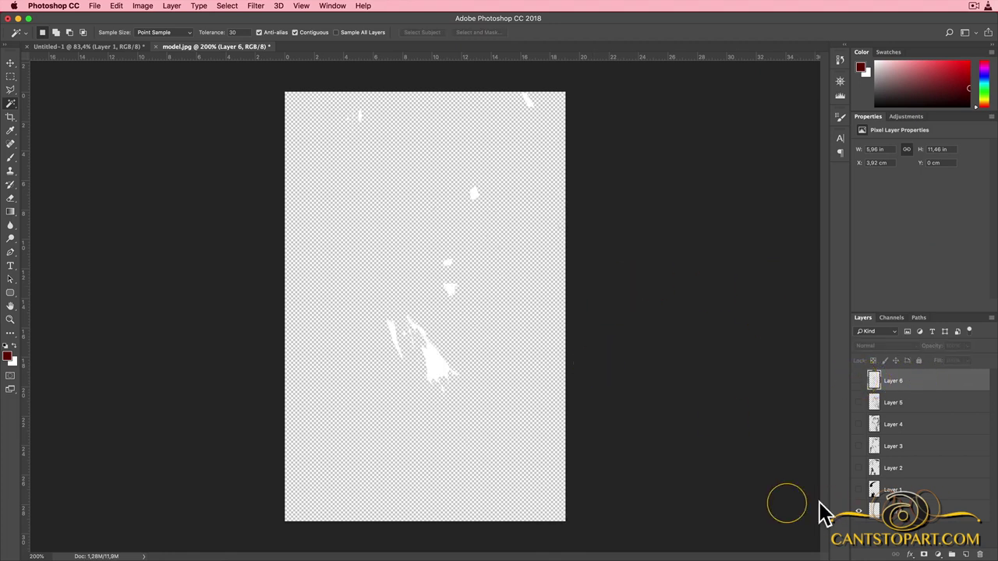
# Move the remaining white Layer 0 to the top of the stack as Layer 7 and show all hidden layers.
pyautogui.click(858, 512)
pyautogui.click(858, 512)
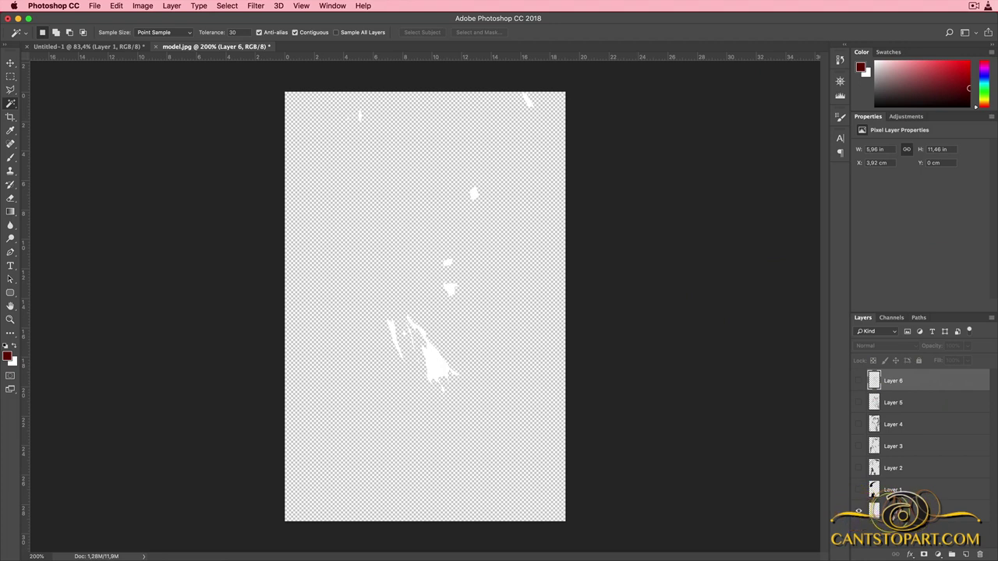
pyautogui.click(905, 512)
pyautogui.moveTo(908, 513); pyautogui.dragTo(904, 380)
pyautogui.doubleClick(894, 381)
pyautogui.click(900, 380)
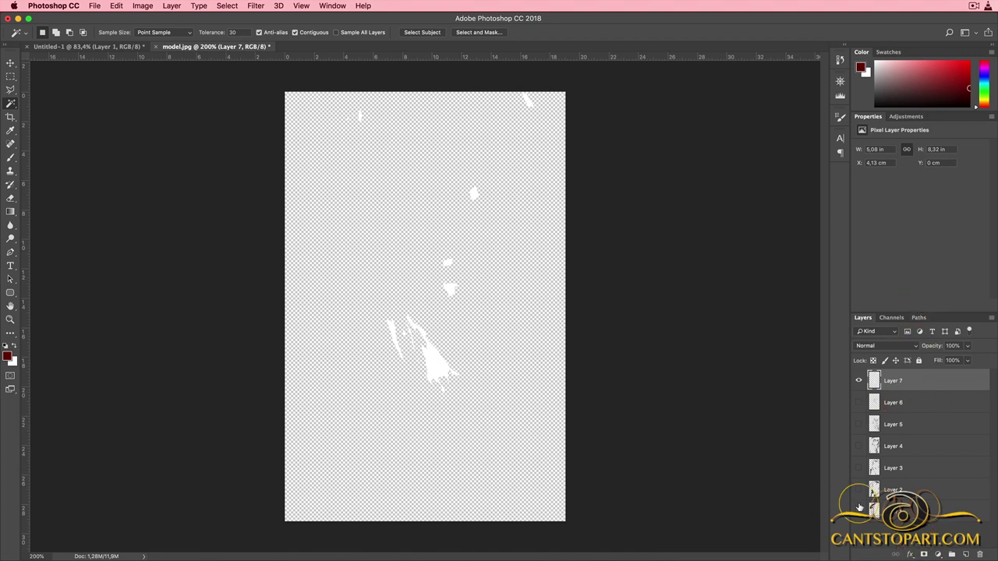
pyautogui.moveTo(856, 405); pyautogui.dragTo(855, 483)
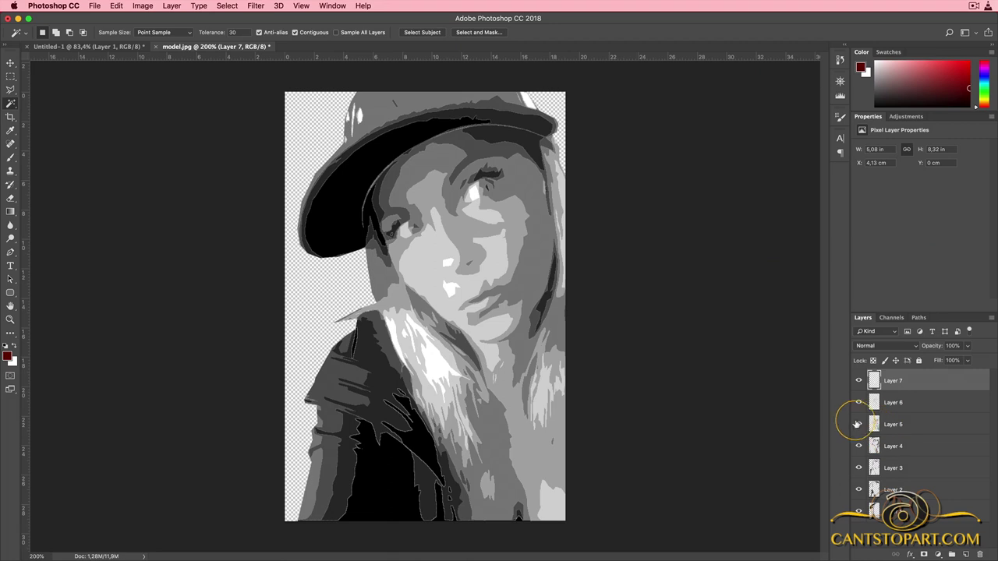
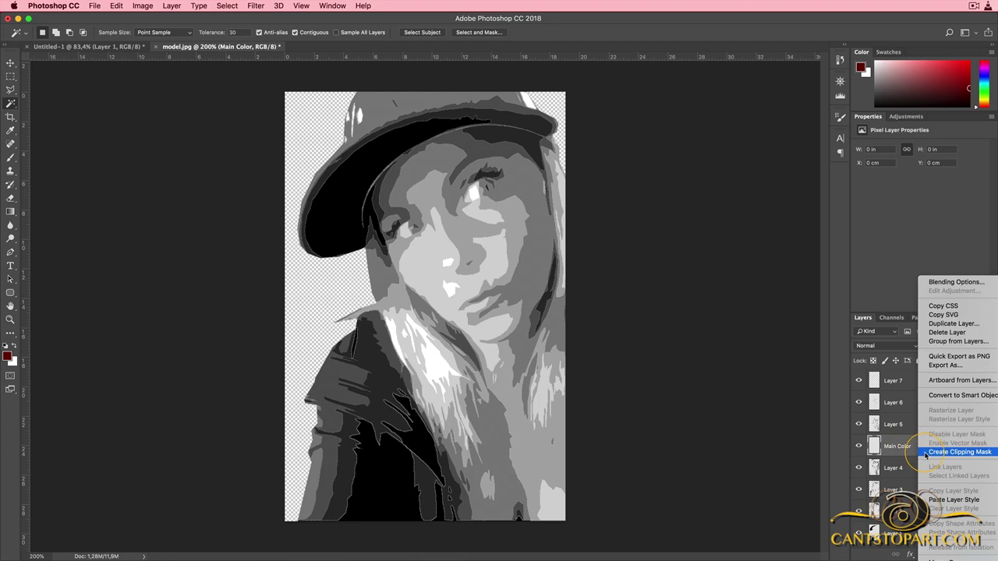
# Clip the Main Color layer to Layer 4 and toggle Layer 4's visibility to check which areas it covers.
pyautogui.click(925, 455)
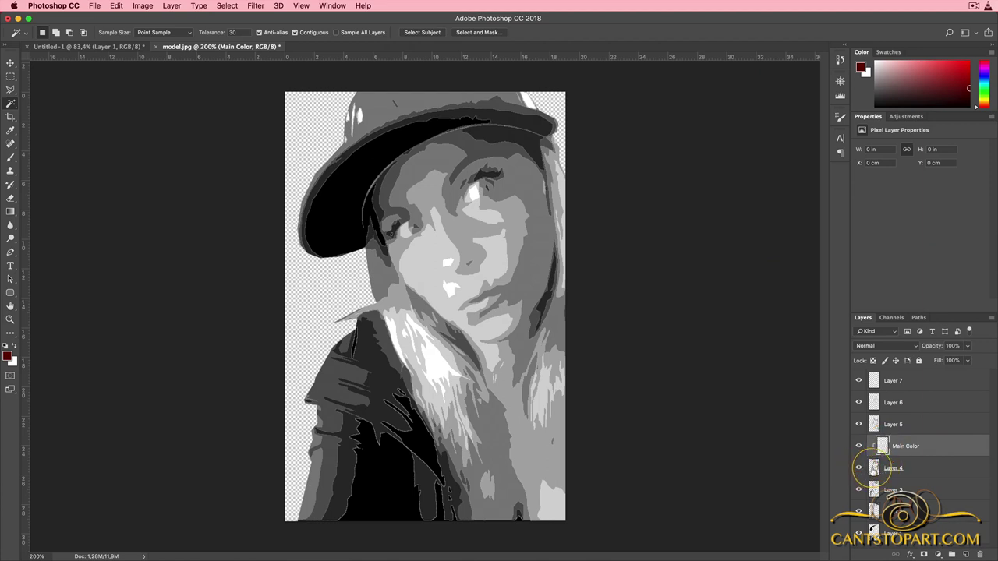
pyautogui.click(858, 467)
pyautogui.click(858, 468)
pyautogui.click(858, 467)
pyautogui.click(858, 467)
# Set the foreground color to the bright blue 005aff.
pyautogui.click(9, 356)
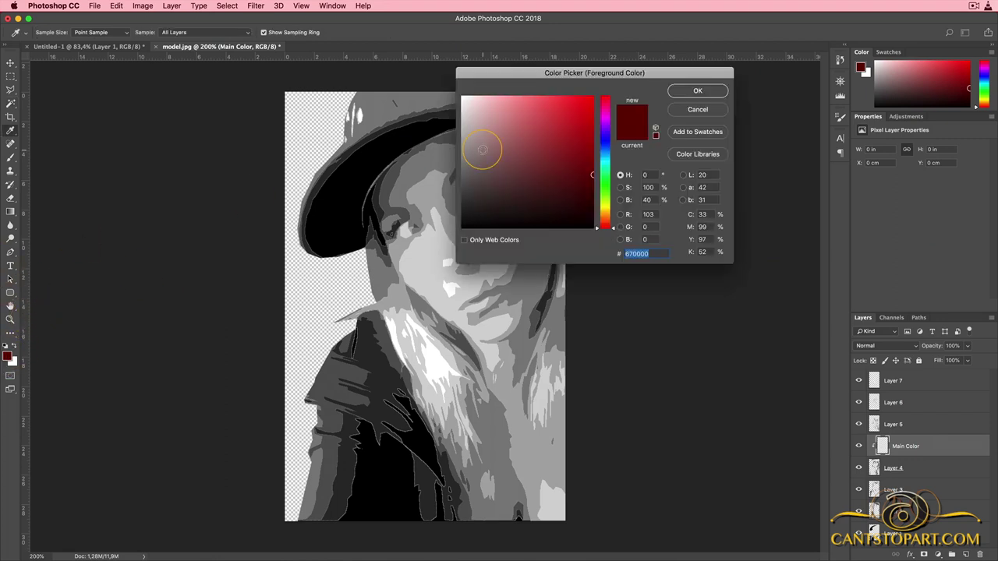
pyautogui.click(604, 140)
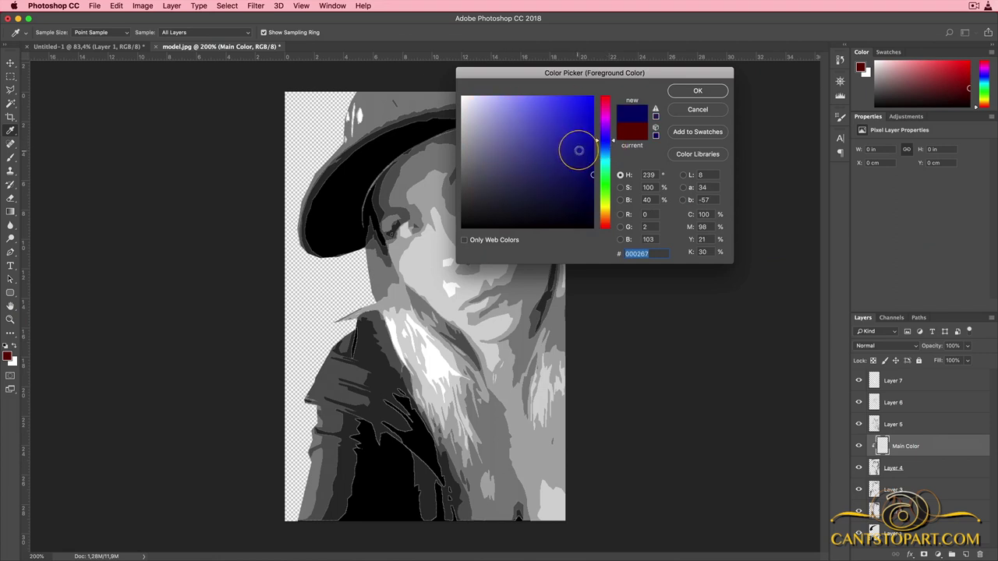
pyautogui.moveTo(590, 138); pyautogui.dragTo(628, 39)
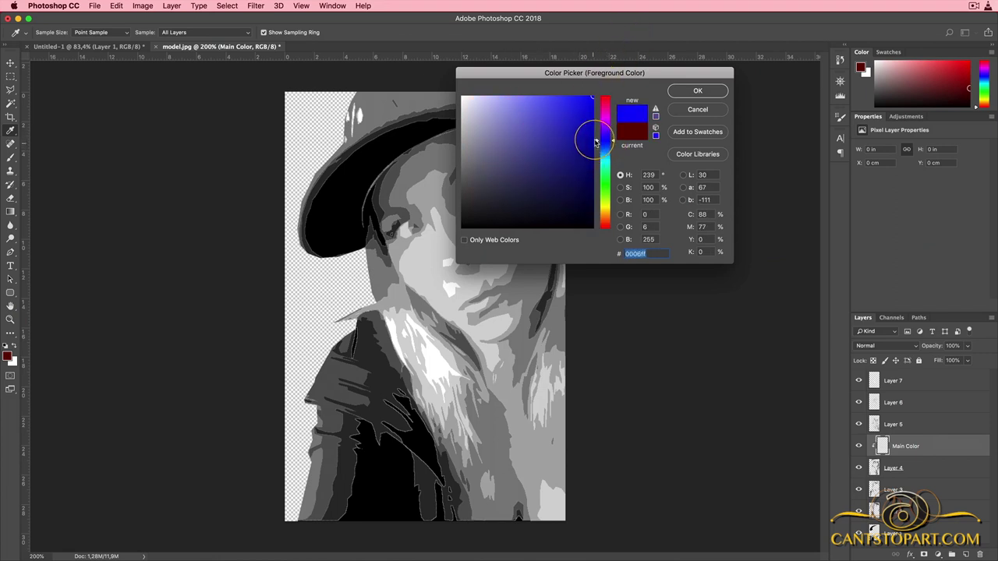
pyautogui.click(604, 142)
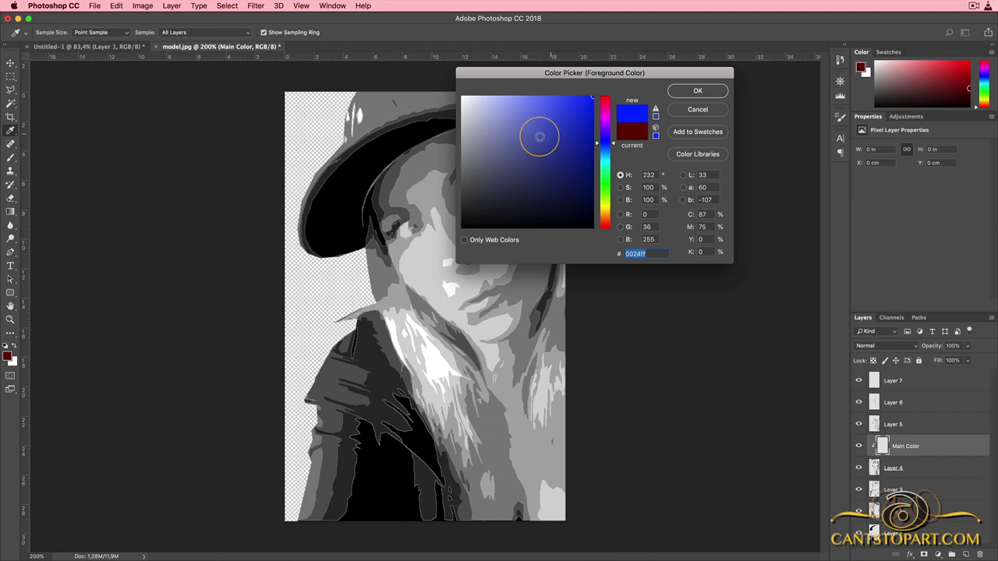
pyautogui.click(578, 115)
pyautogui.moveTo(578, 114)
pyautogui.mouseDown()
pyautogui.moveTo(577, 85)
pyautogui.moveTo(597, 141)
pyautogui.moveTo(630, 42)
pyautogui.mouseUp()
pyautogui.moveTo(597, 143); pyautogui.dragTo(598, 148)
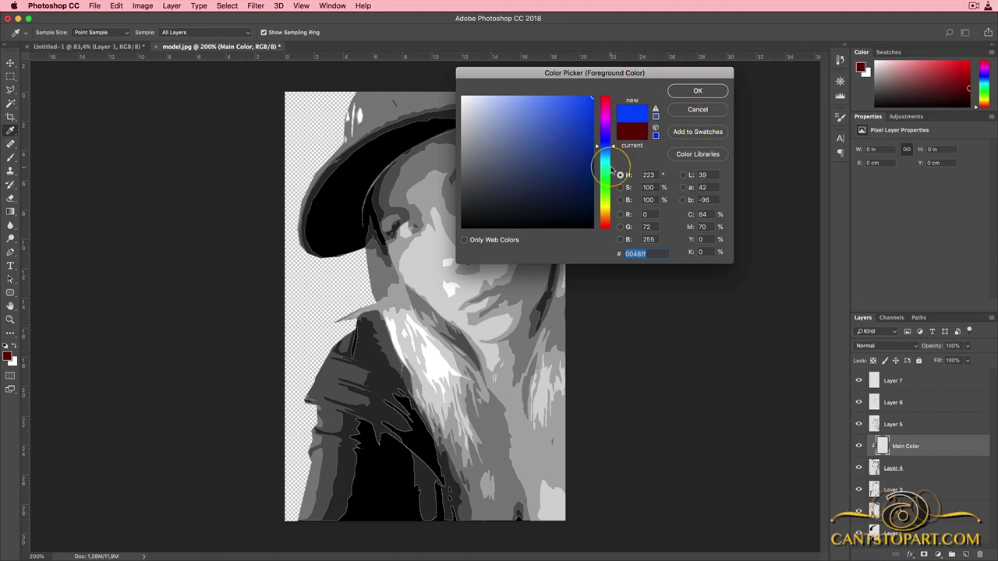
pyautogui.moveTo(597, 149); pyautogui.dragTo(598, 150)
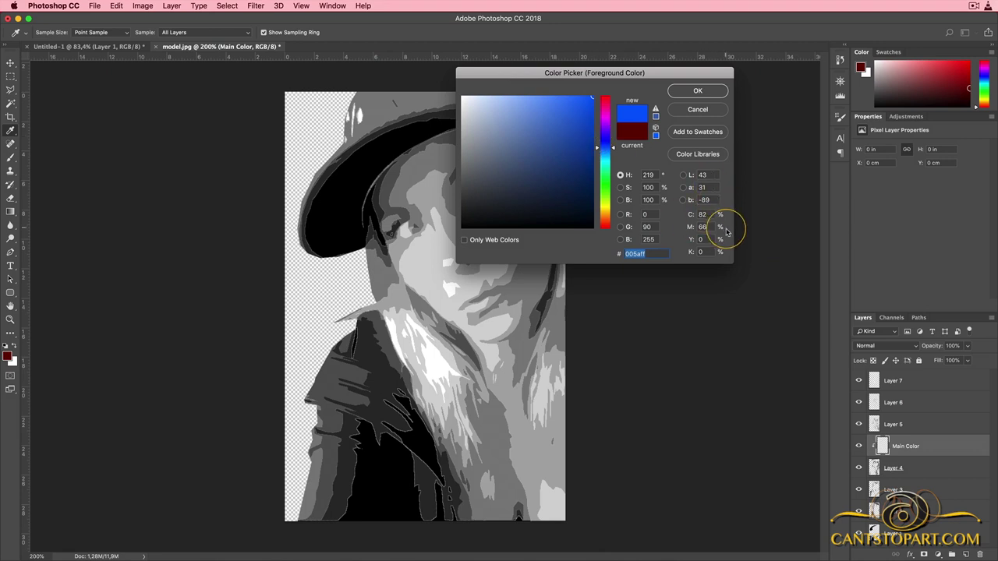
pyautogui.click(678, 93)
pyautogui.press('w')
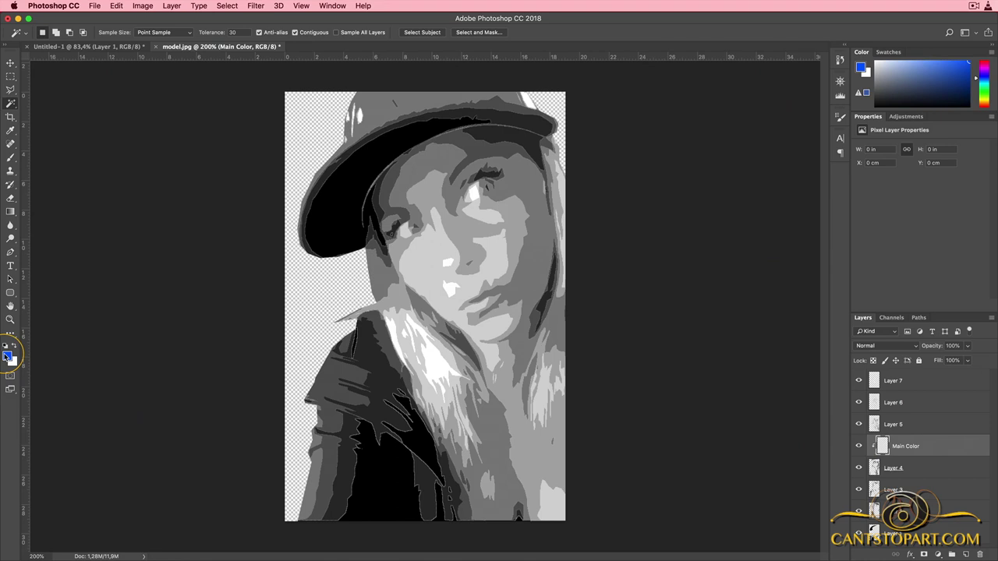
# Fill the Main Color layer with the foreground blue and toggle its and Layer 4's visibility to check the colored areas.
pyautogui.hotkey('alt', 'BackSpace')
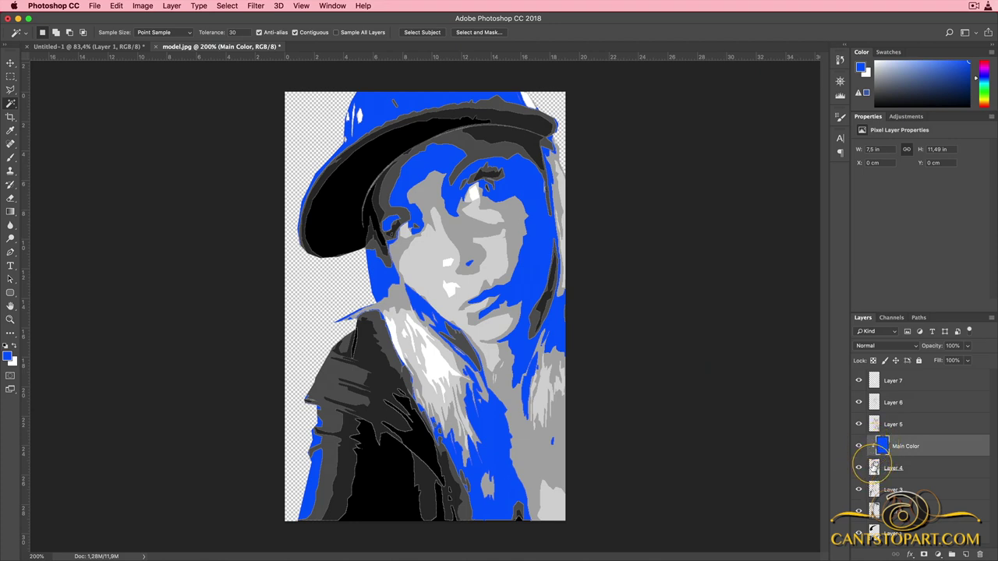
pyautogui.click(859, 446)
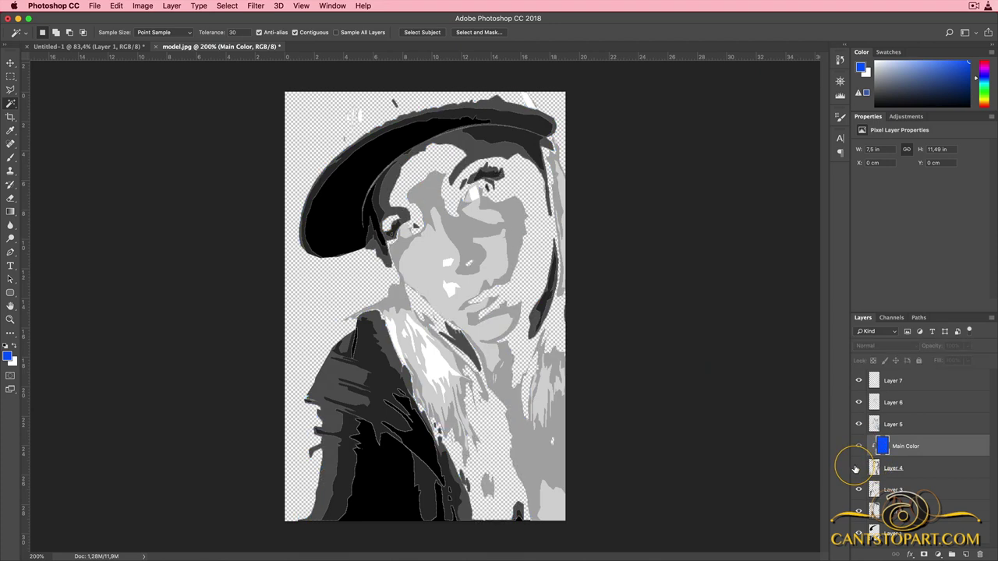
pyautogui.click(856, 468)
pyautogui.click(856, 467)
pyautogui.click(856, 468)
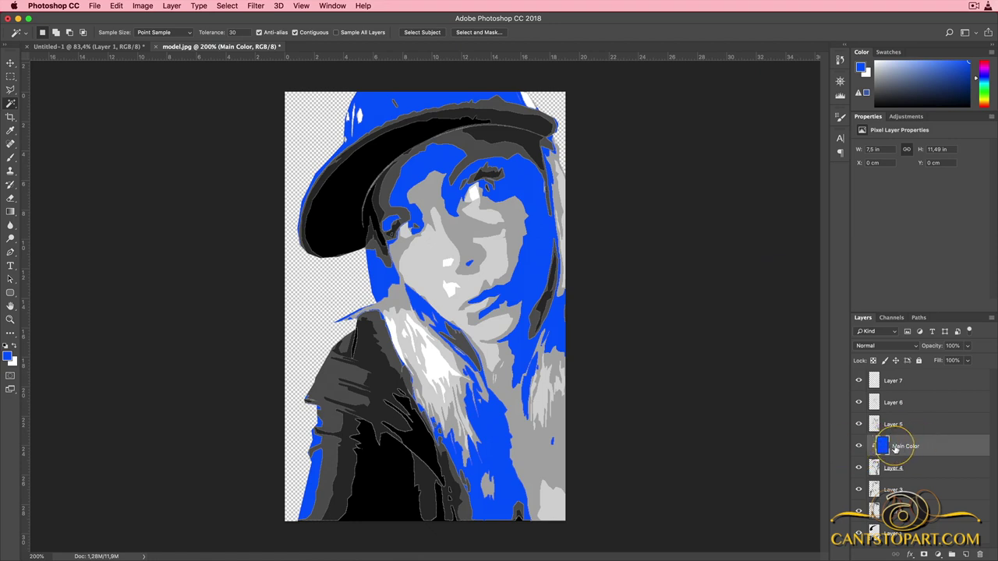
# Duplicate the Main Color layer, place the copy above Layer 5 and clip it to Layer 5.
pyautogui.moveTo(899, 448); pyautogui.dragTo(968, 556)
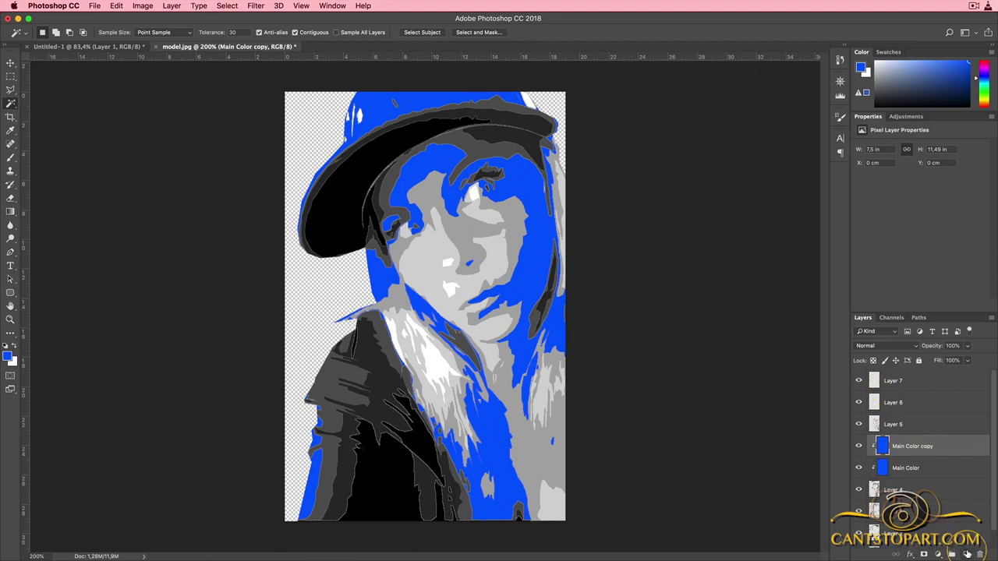
pyautogui.moveTo(911, 447); pyautogui.dragTo(914, 419)
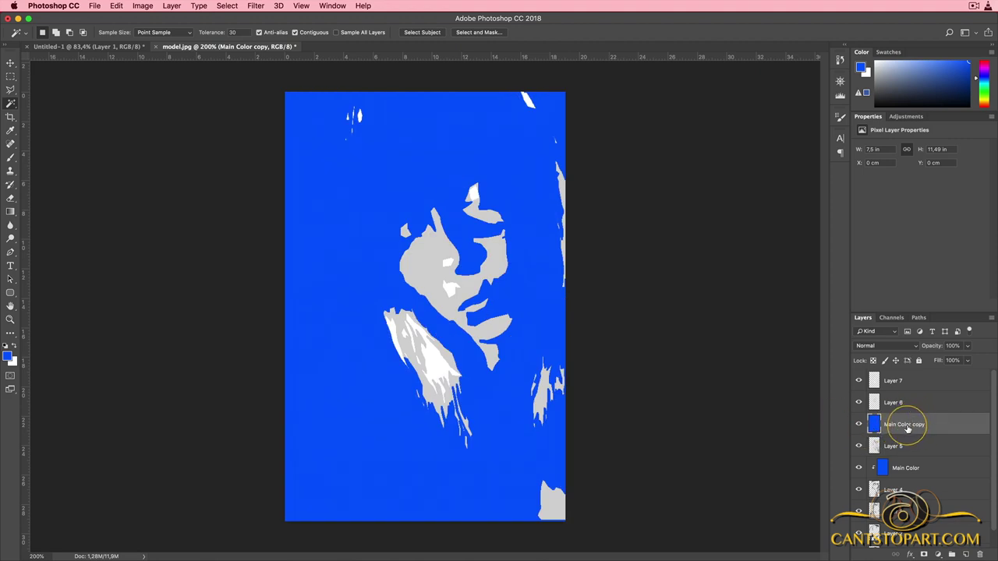
pyautogui.rightClick(907, 429)
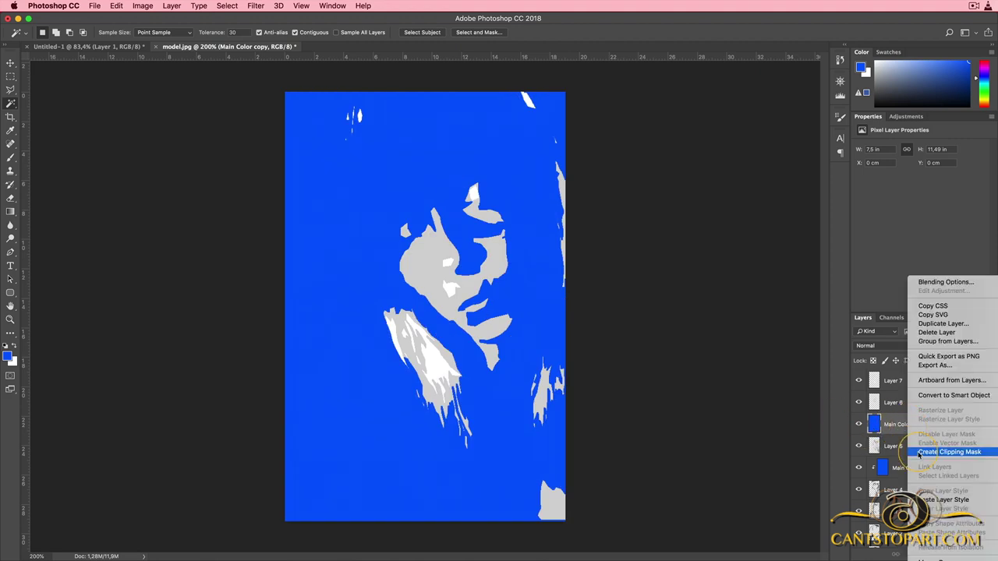
pyautogui.click(917, 452)
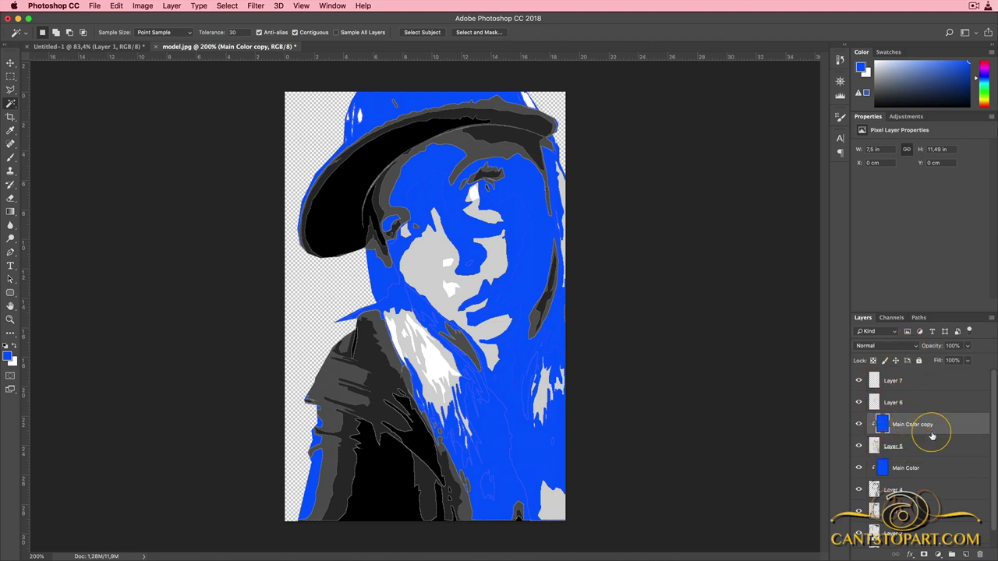
# Set the foreground color's Lab lightness to 53 (4672ff) and fill the color layer clipped to Layer 5 with it.
pyautogui.click(8, 357)
pyautogui.click(703, 175)
pyautogui.write('33')
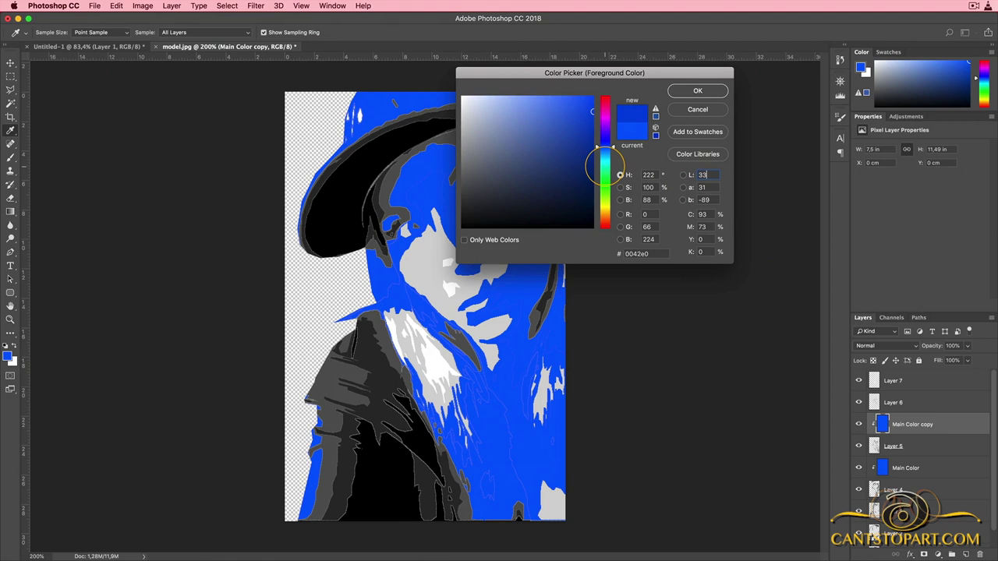
pyautogui.doubleClick(702, 175)
pyautogui.write('53')
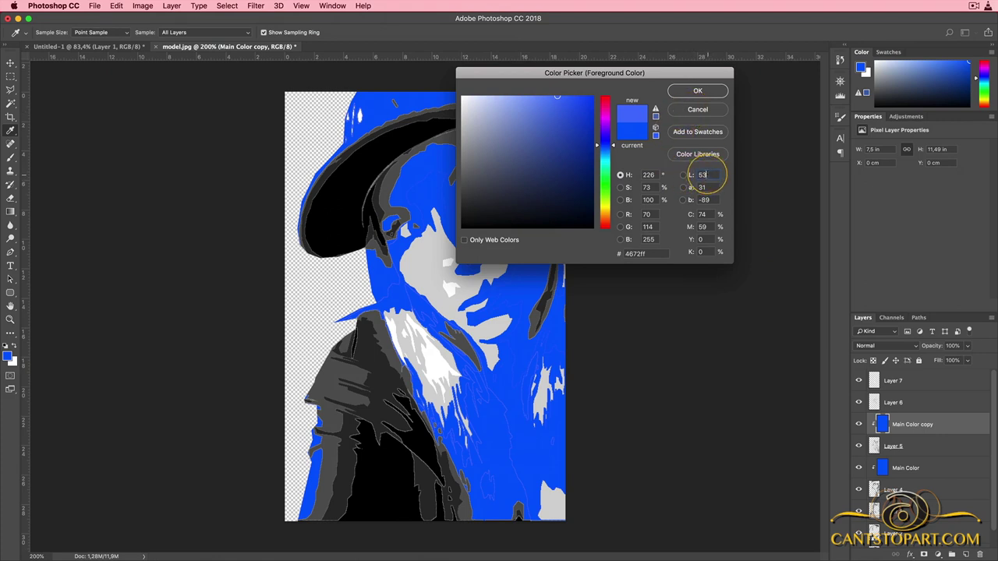
pyautogui.click(680, 94)
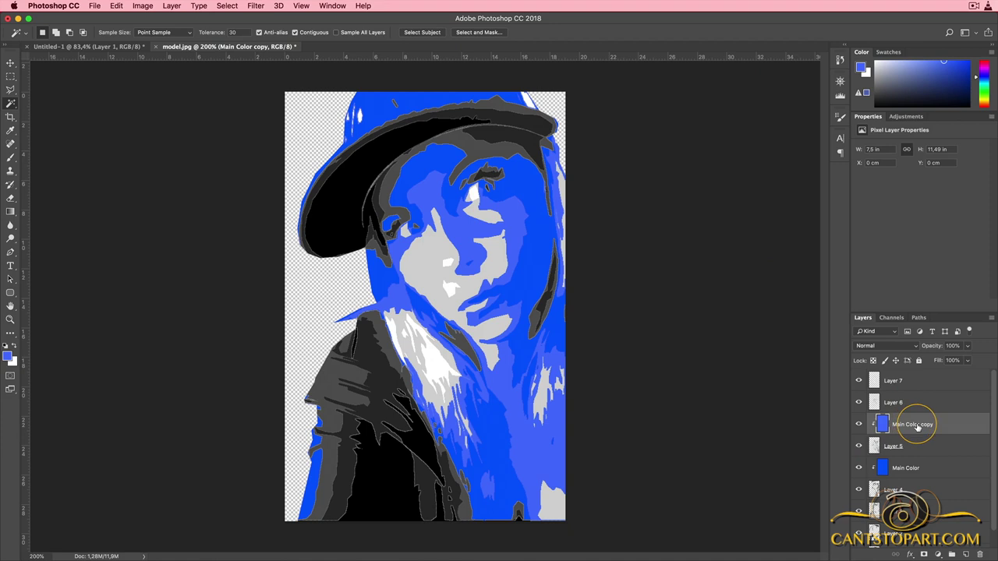
# Duplicate the color layer clipped to Layer 5, place the copy above Layer 6 and clip it to Layer 6.
pyautogui.moveTo(916, 426); pyautogui.dragTo(965, 553)
pyautogui.moveTo(904, 424); pyautogui.dragTo(908, 392)
pyautogui.rightClick(908, 402)
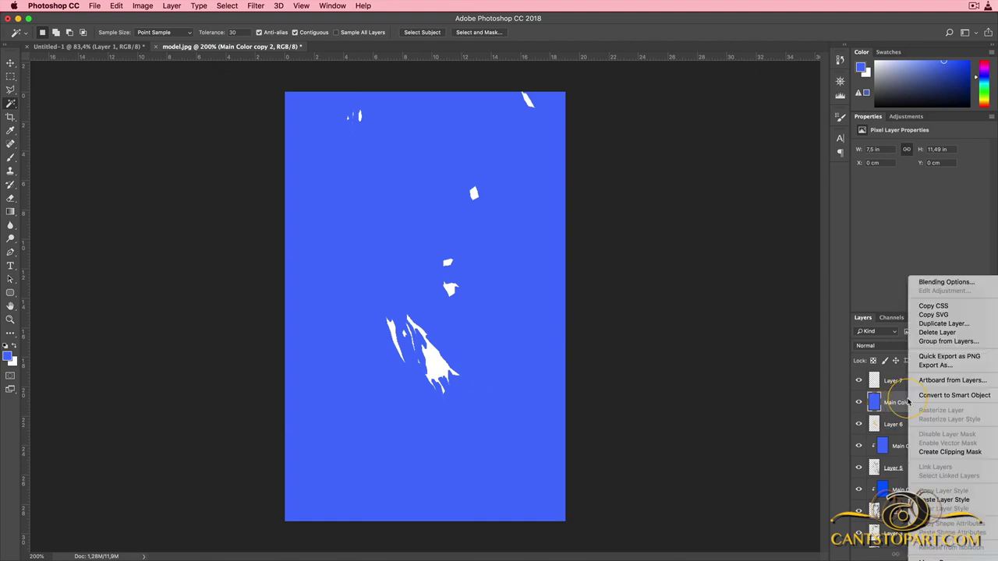
pyautogui.click(924, 451)
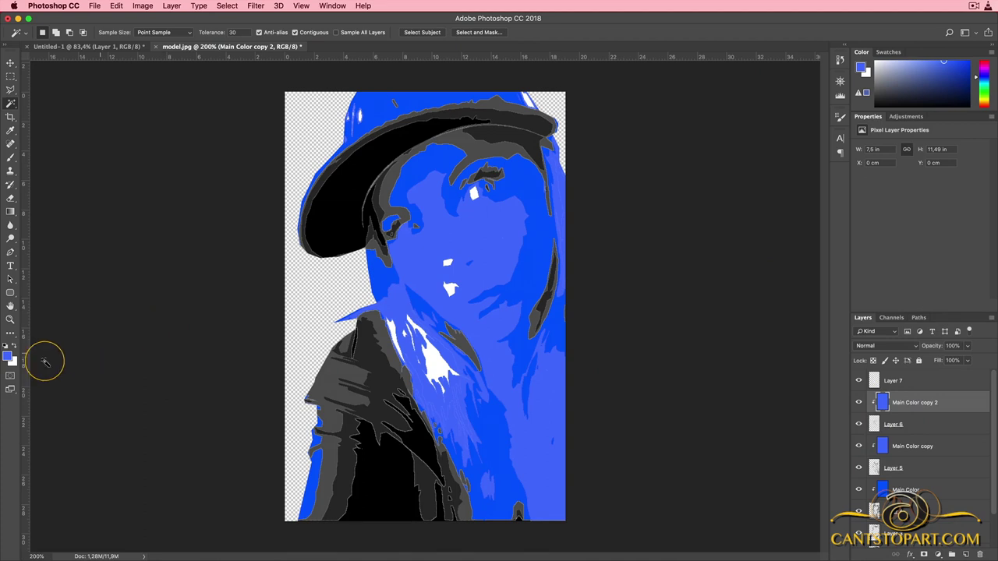
# Raise the foreground color's Lab lightness to a lighter blue and fill the color layer clipped to Layer 6 with it.
pyautogui.click(9, 357)
pyautogui.click(703, 174)
pyautogui.write('40')
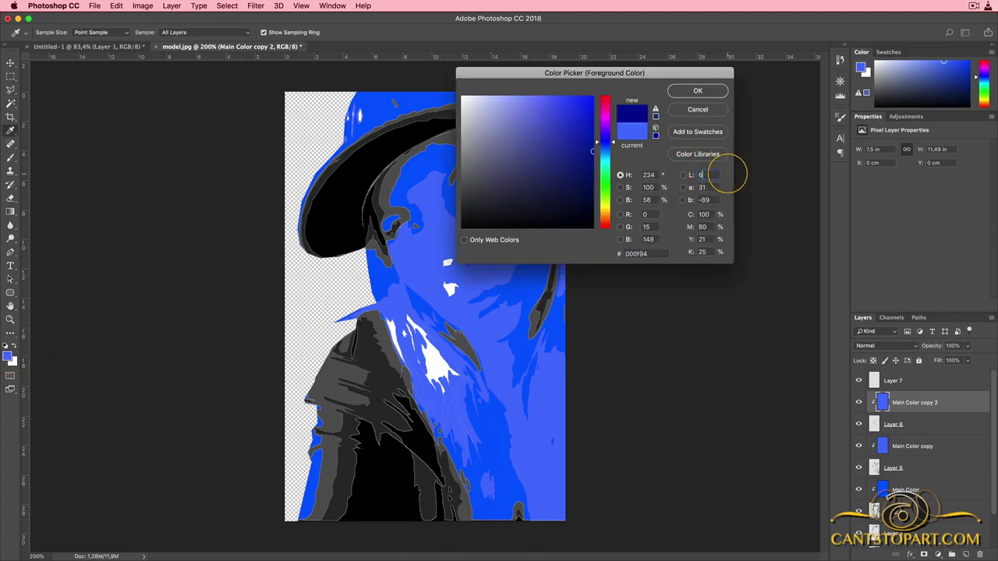
pyautogui.click(698, 91)
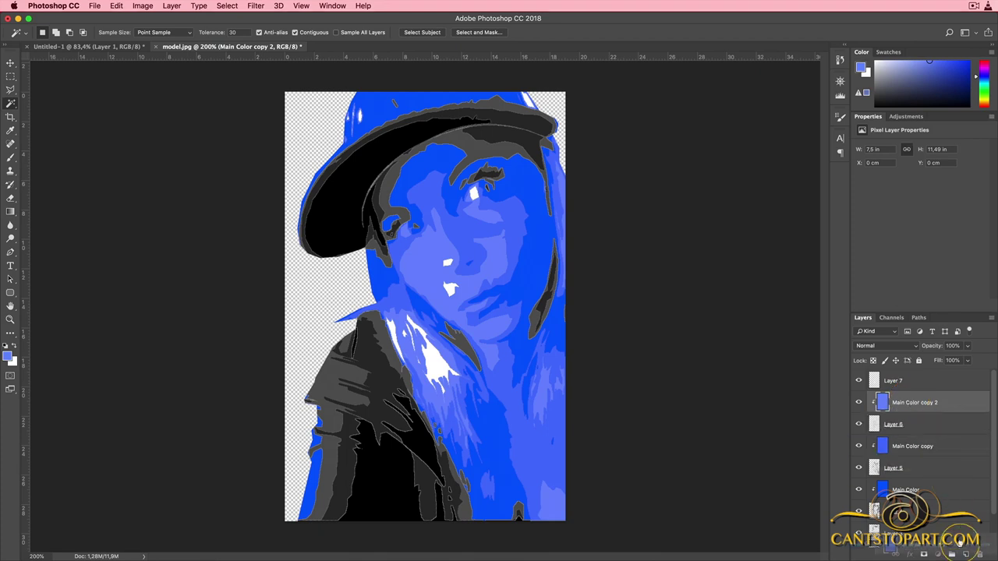
# Duplicate the color layer clipped to Layer 6, place the copy above Layer 7 and clip it to Layer 7.
pyautogui.moveTo(963, 543); pyautogui.dragTo(965, 554)
pyautogui.moveTo(896, 404); pyautogui.dragTo(902, 379)
pyautogui.rightClick(901, 380)
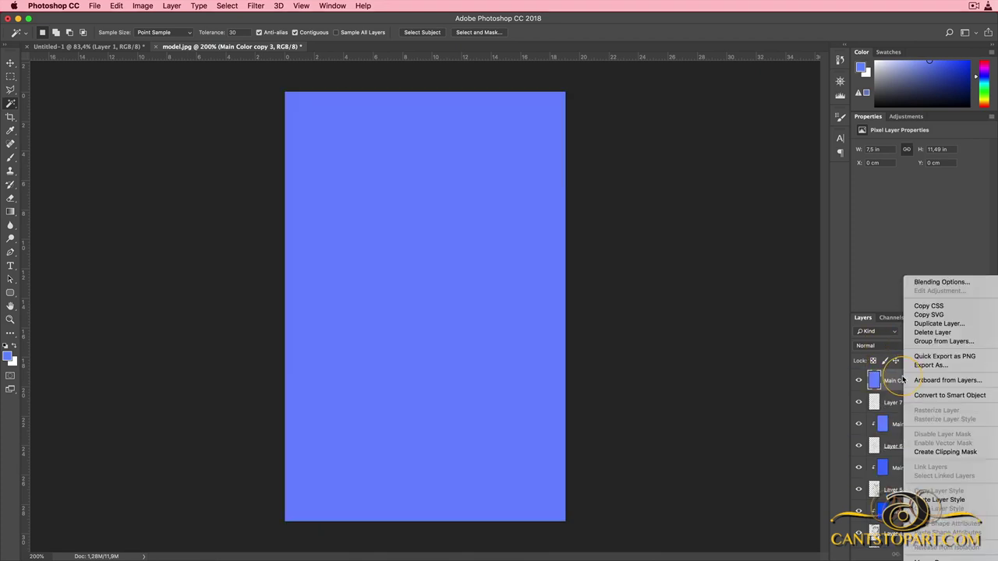
pyautogui.click(915, 452)
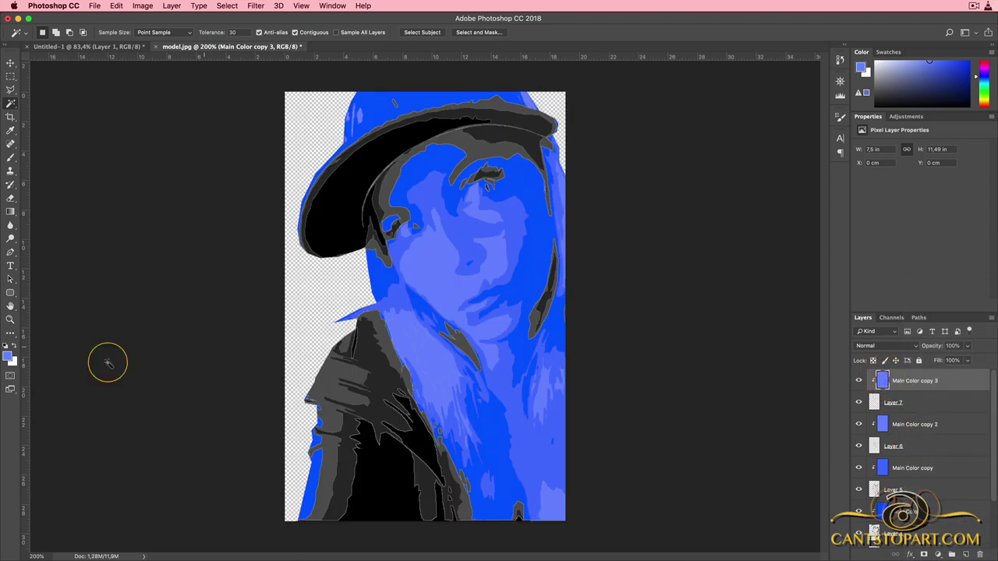
# Set the foreground color's Lab lightness to 73 (8ea5ff) and fill the color layer clipped to Layer 7 with it.
pyautogui.click(10, 356)
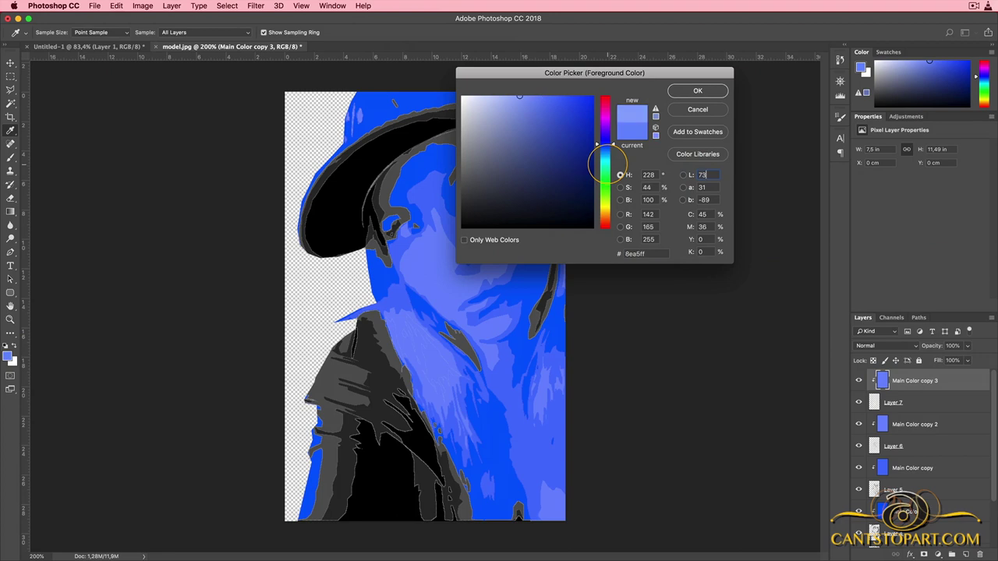
pyautogui.press('Return')
pyautogui.press('w')
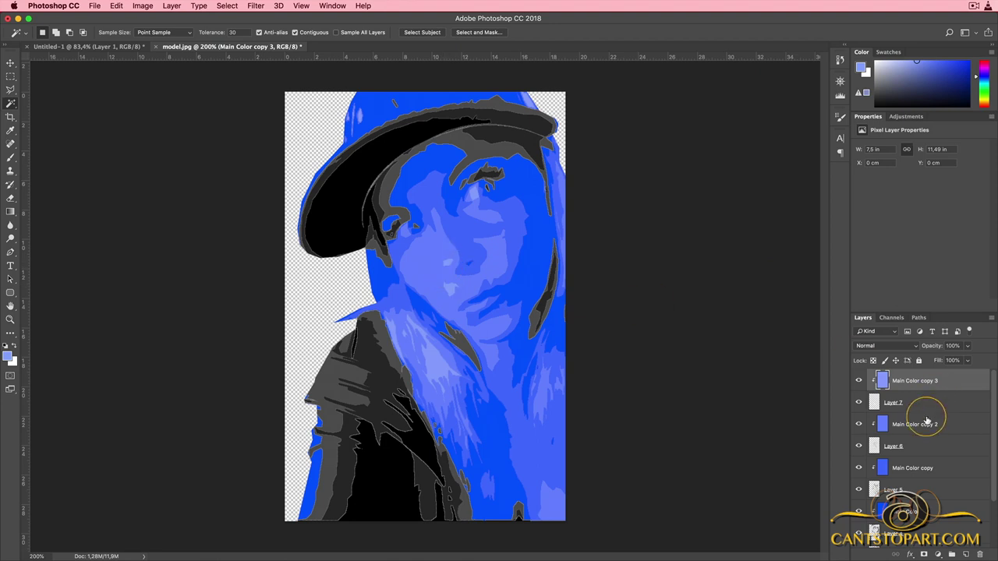
# Select the Main Color layer and sample its bright blue 005aff from the portrait as the foreground color.
pyautogui.scroll(-3, 923, 421)
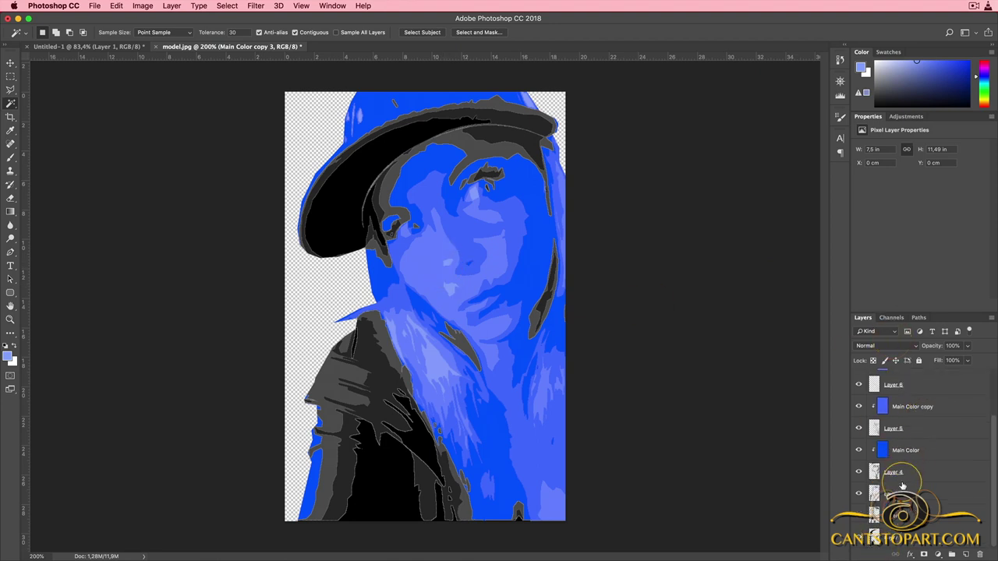
pyautogui.click(926, 450)
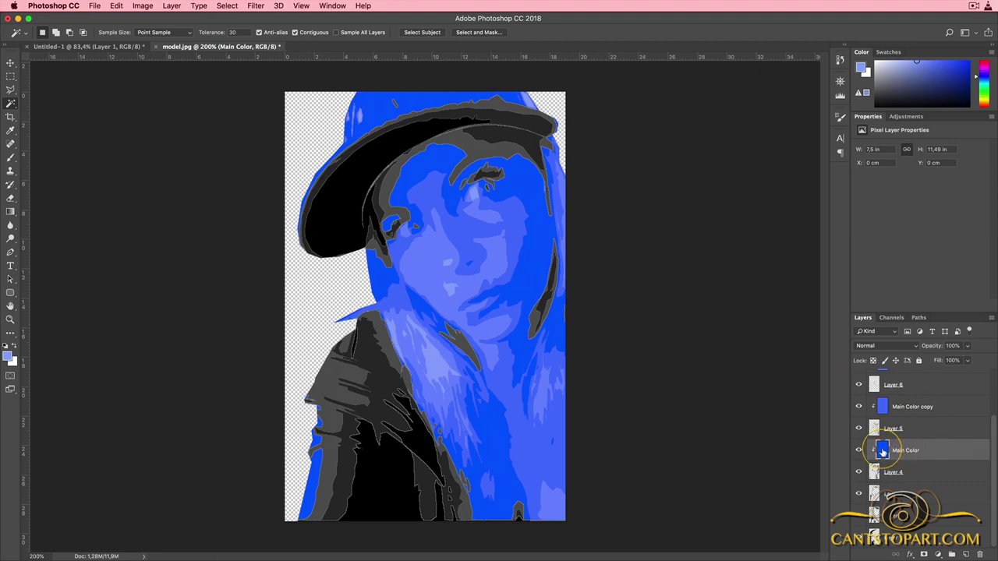
pyautogui.press('i')
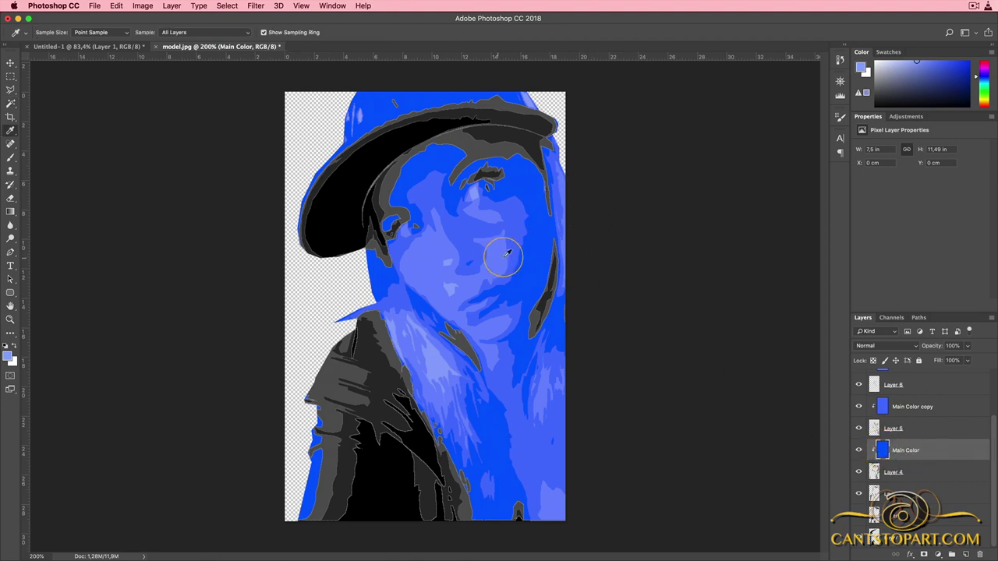
pyautogui.moveTo(540, 250); pyautogui.dragTo(540, 255)
pyautogui.click(540, 255)
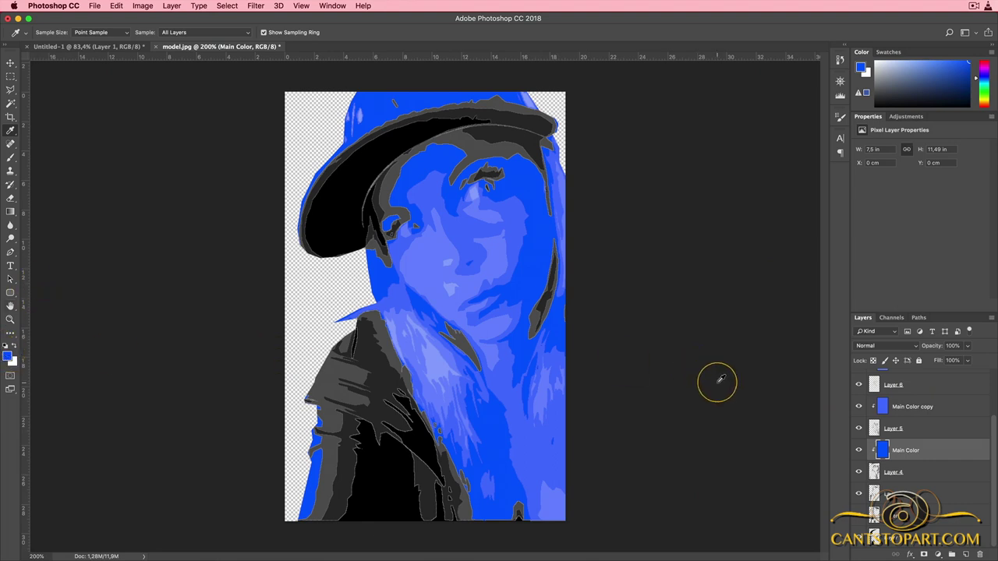
# Duplicate the Main Color layer, place the copy between Layer 4 and Layer 3 and clip it to Layer 3.
pyautogui.moveTo(918, 452); pyautogui.dragTo(964, 554)
pyautogui.moveTo(910, 452); pyautogui.dragTo(904, 496)
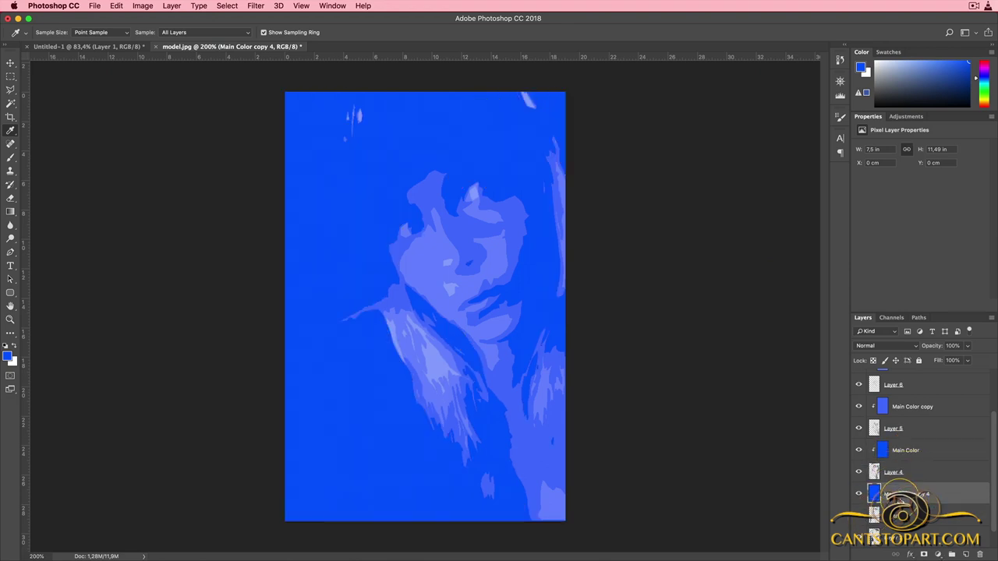
pyautogui.rightClick(903, 497)
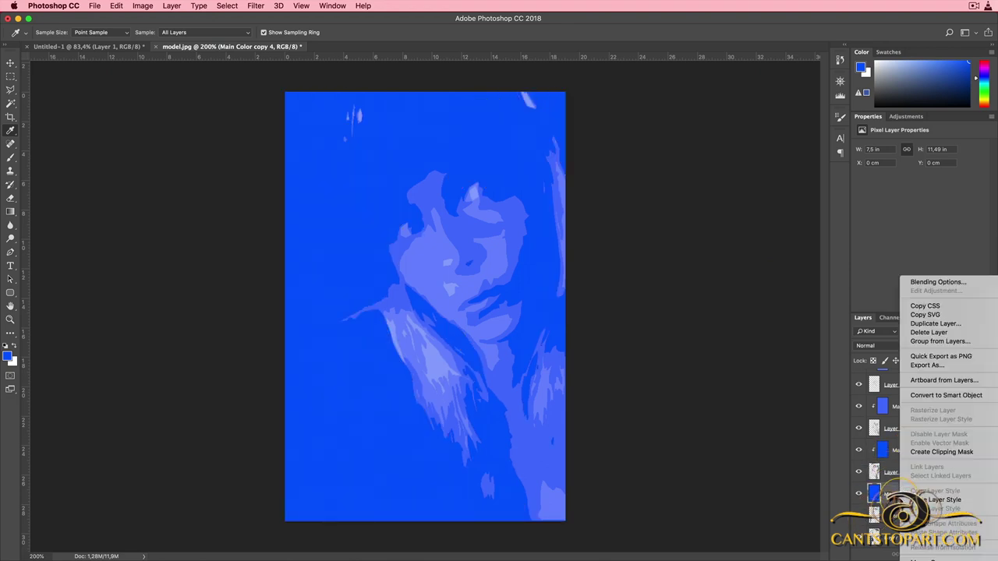
pyautogui.click(927, 451)
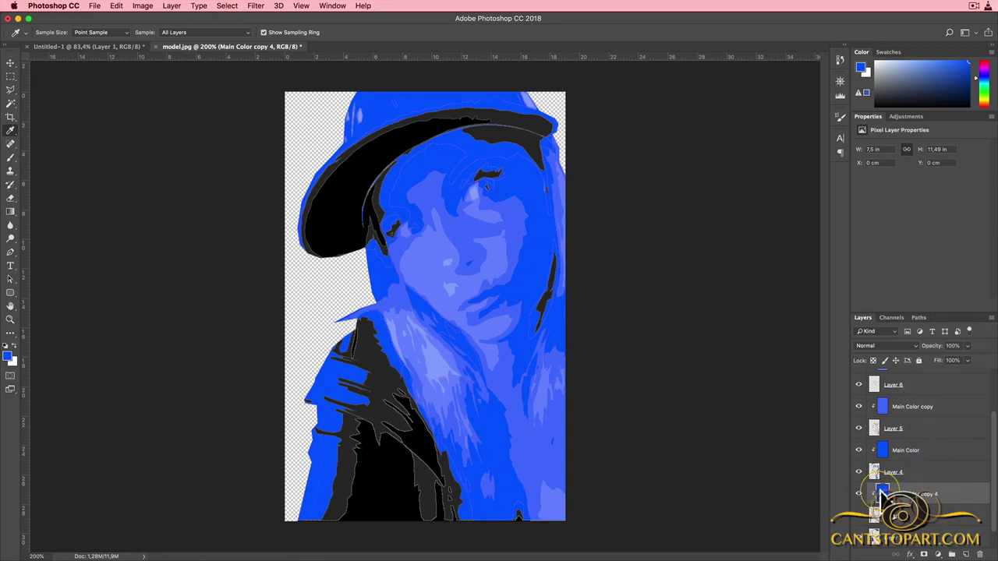
# Set the foreground color's Lab lightness to 33 (0042e0) and fill the color layer clipped to Layer 3 with it.
pyautogui.click(8, 357)
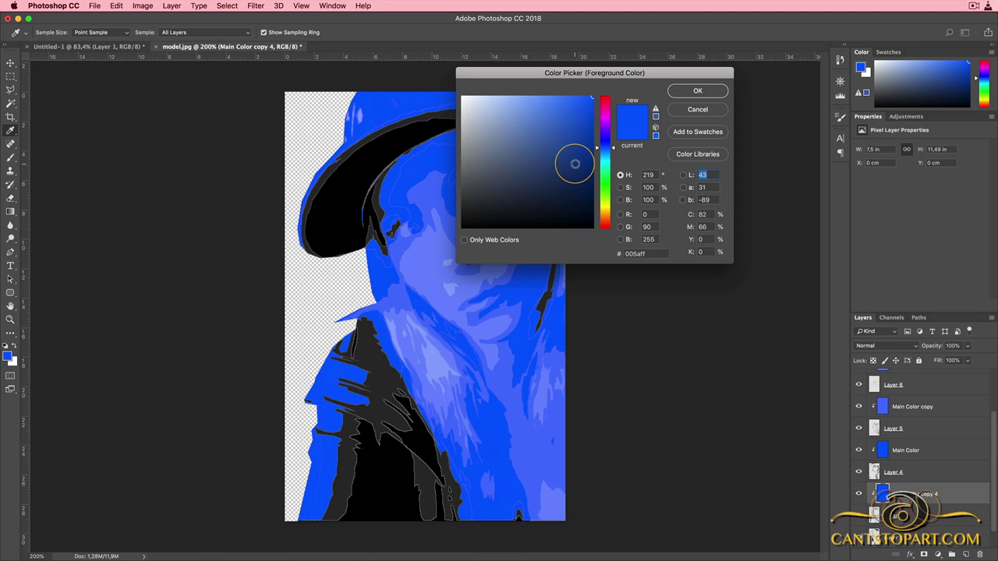
pyautogui.write('33')
pyautogui.press('Return')
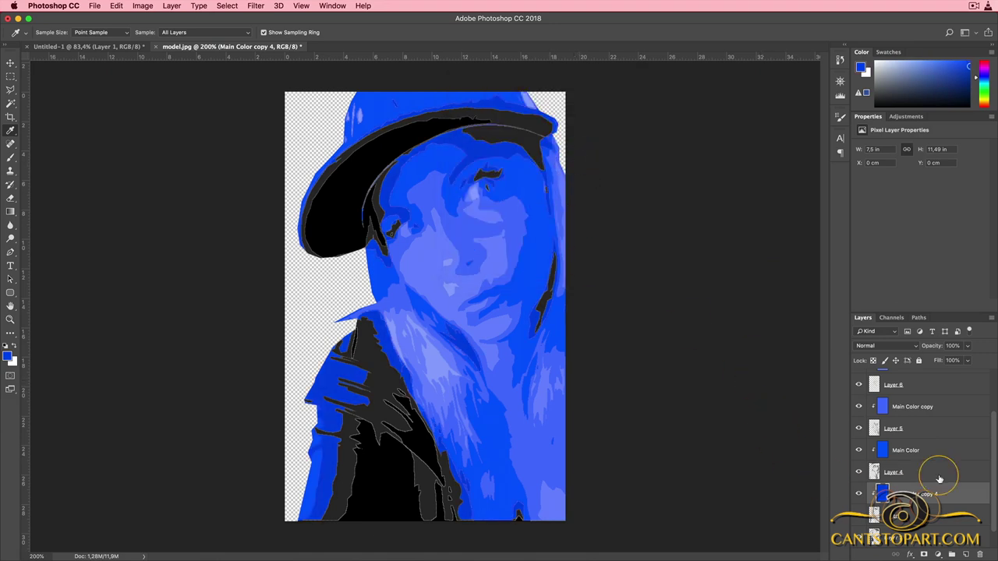
# Duplicate the color layer clipped to Layer 3, place the copy directly below Layer 3 and clip it to the layer underneath.
pyautogui.scroll(-1, 939, 475)
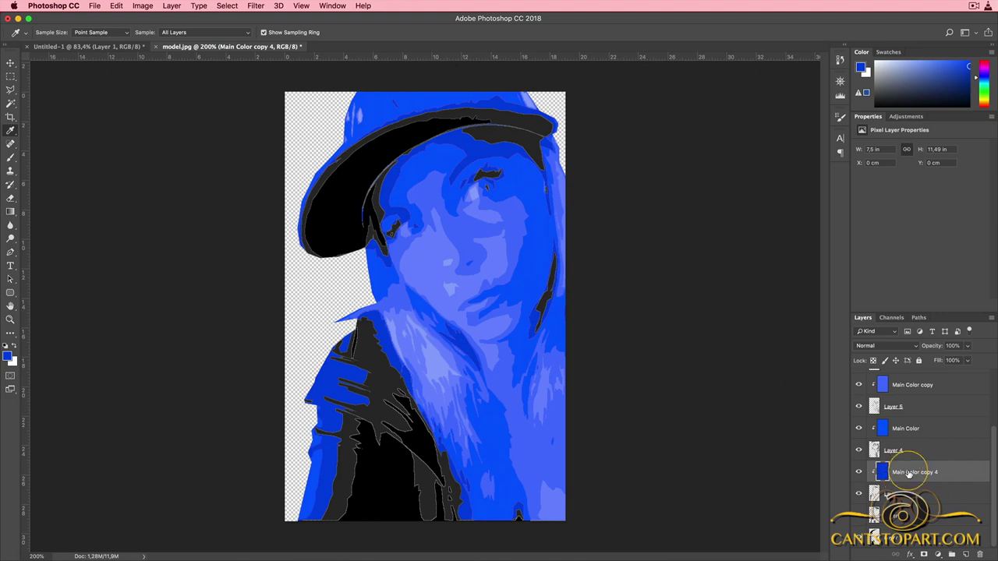
pyautogui.press('super+j')
pyautogui.moveTo(906, 490); pyautogui.dragTo(892, 518)
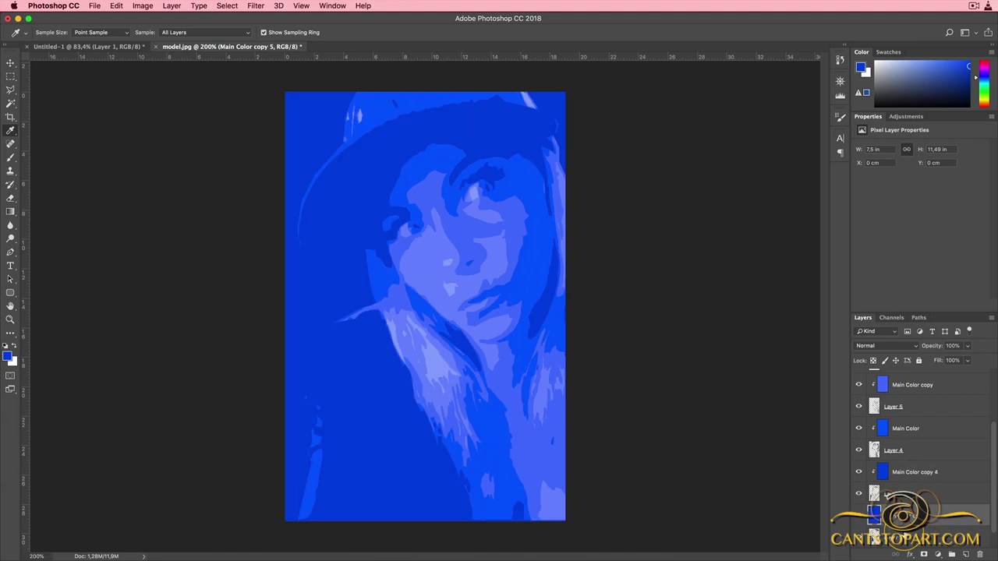
pyautogui.rightClick(892, 514)
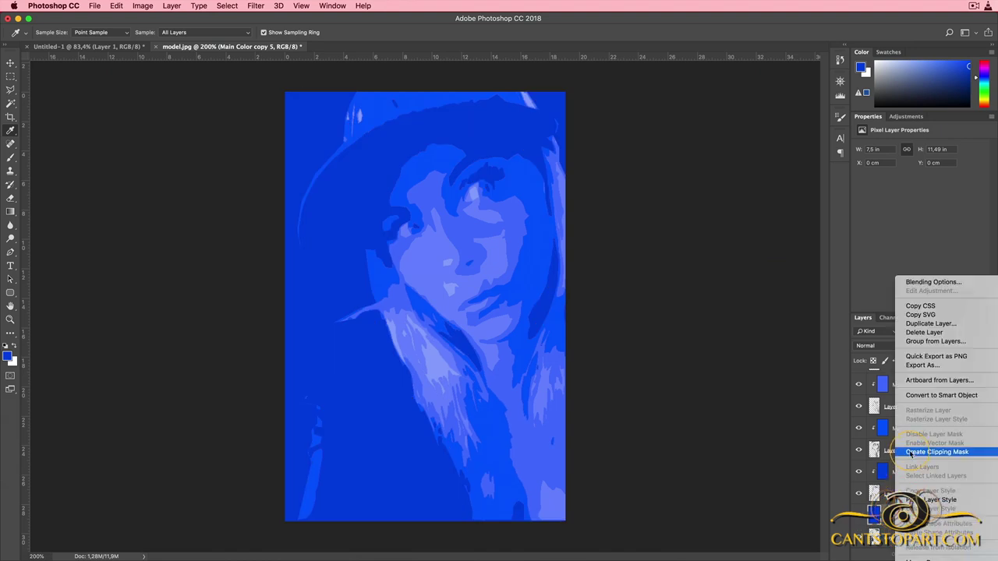
pyautogui.click(935, 452)
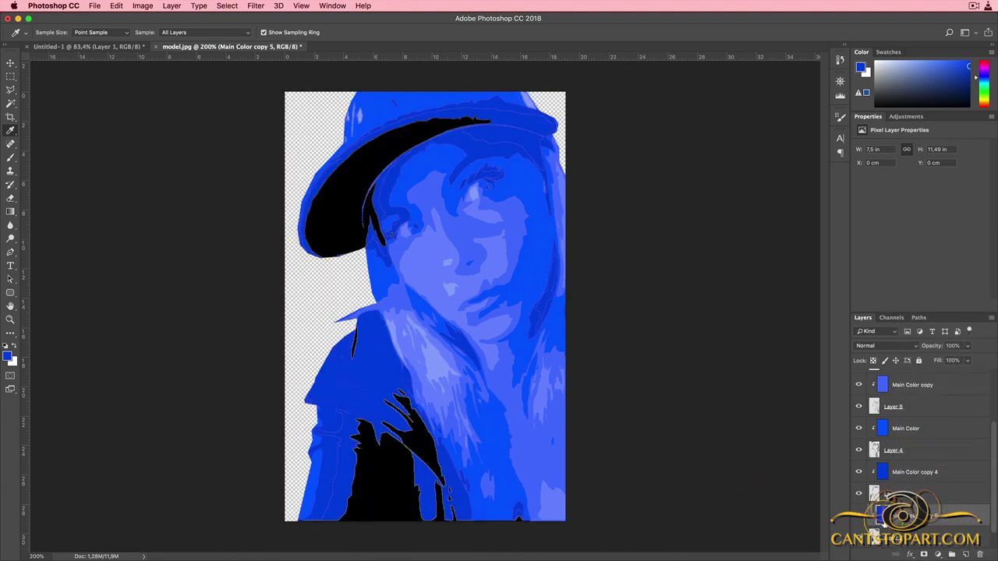
# Set the foreground color's Lab lightness to 23 (002dc3) and fill the color layer clipped directly below Layer 3 with it.
pyautogui.click(9, 356)
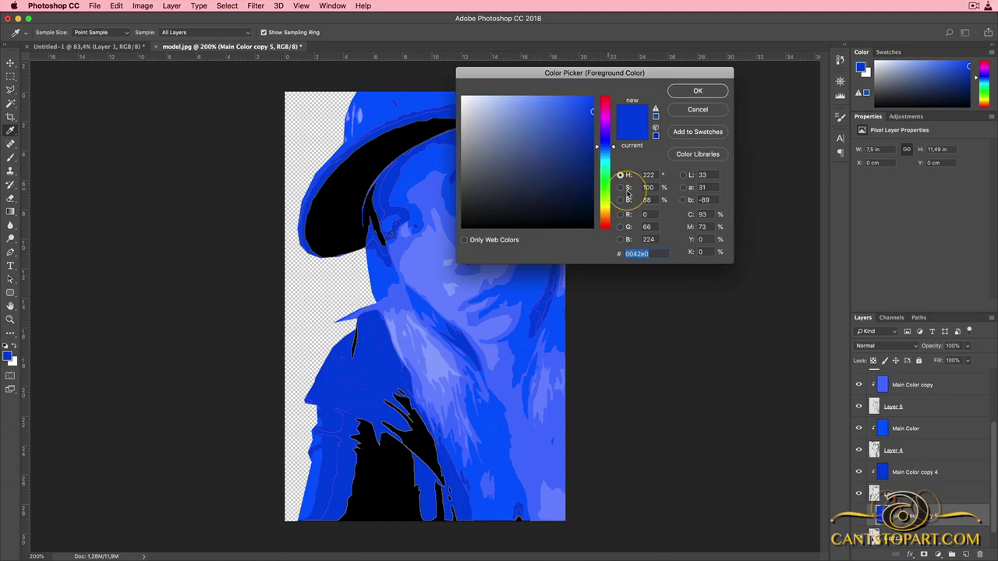
pyautogui.click(704, 175)
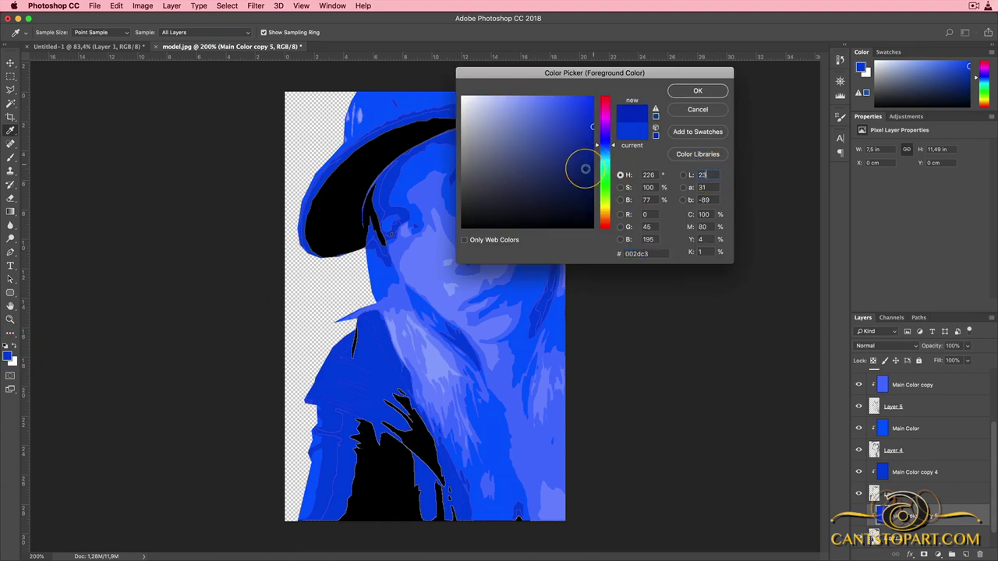
pyautogui.press('Return')
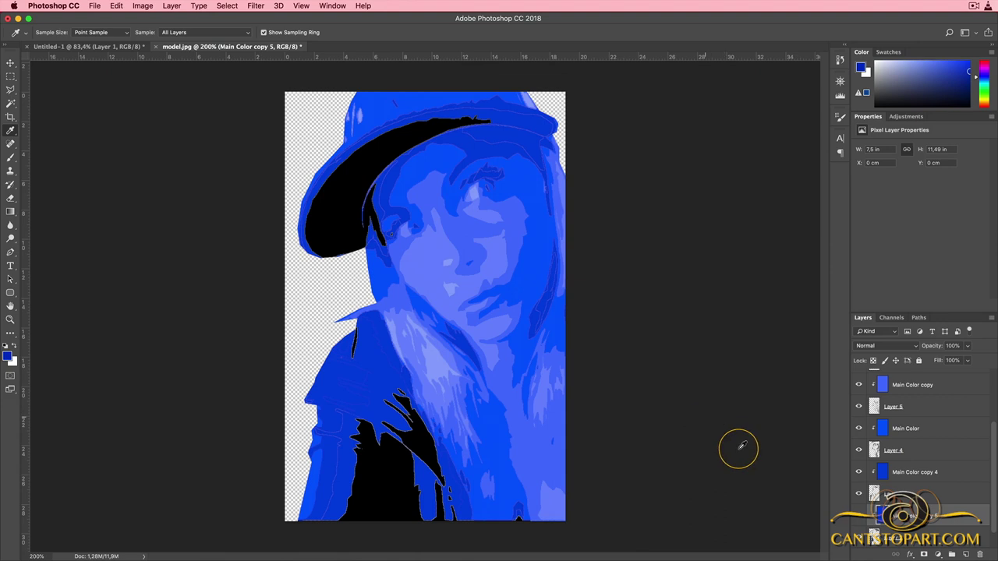
pyautogui.hotkey('alt', 'BackSpace')
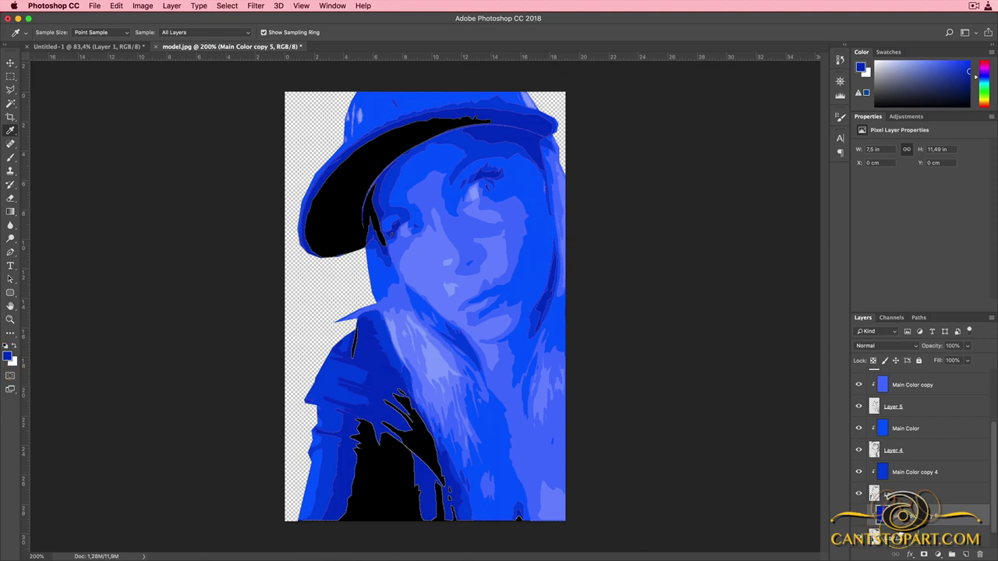
# Duplicate the Main Color copy 5 layer, place the copy directly above the bottom grey-tone layer and clip it to that layer.
pyautogui.scroll(-1, 920, 452)
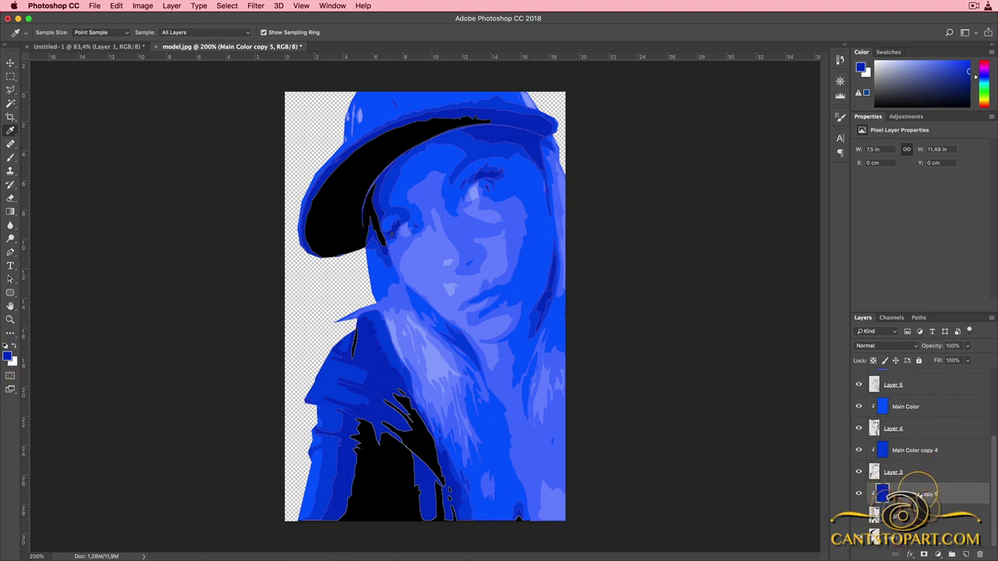
pyautogui.moveTo(904, 493); pyautogui.dragTo(967, 555)
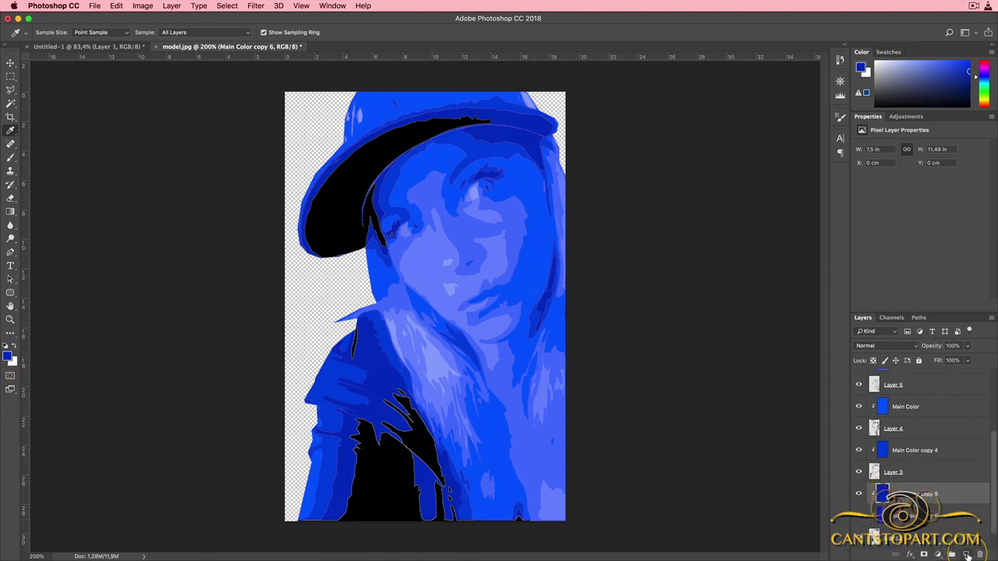
pyautogui.scroll(-1, 910, 518)
pyautogui.moveTo(910, 486); pyautogui.dragTo(875, 518)
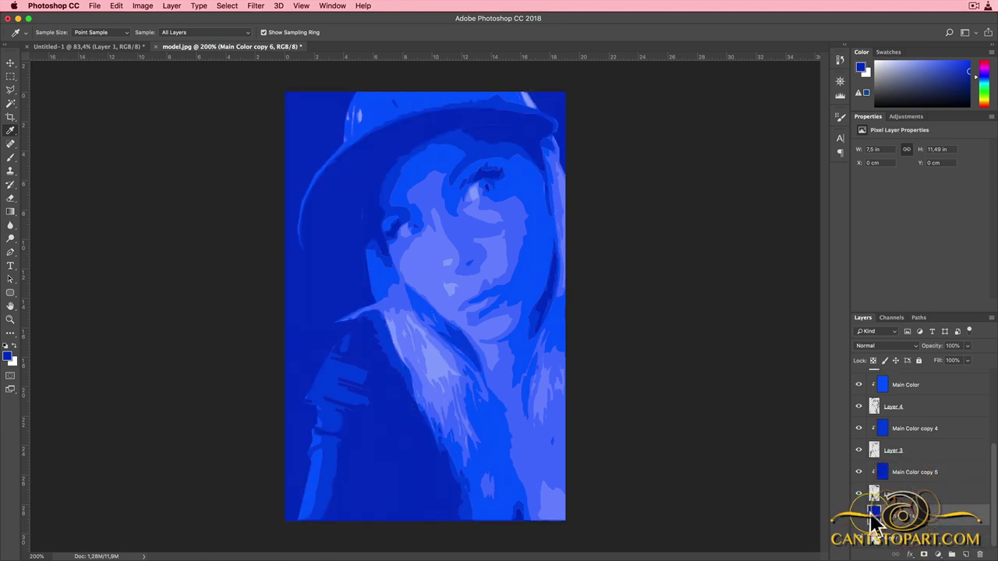
pyautogui.rightClick(896, 511)
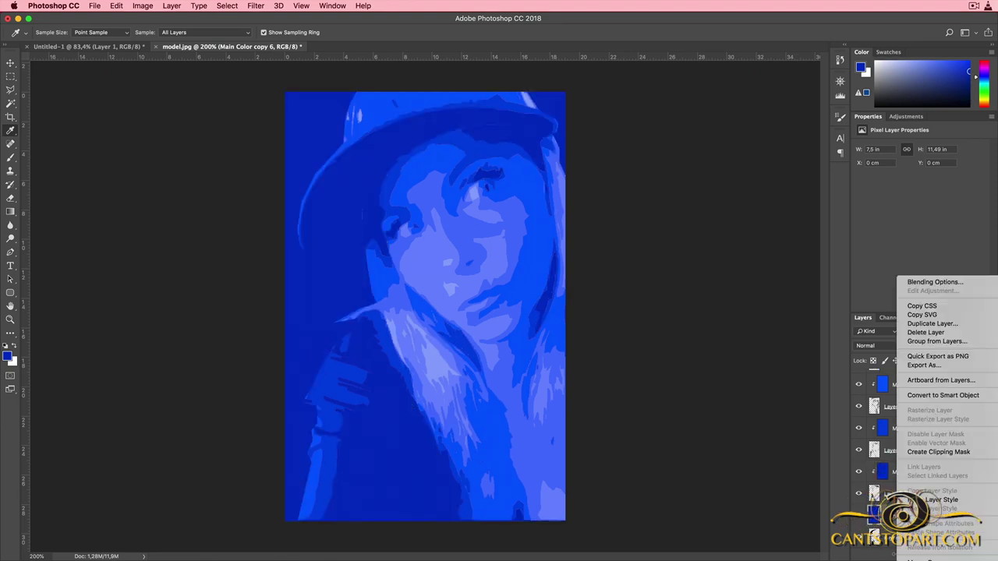
pyautogui.click(928, 452)
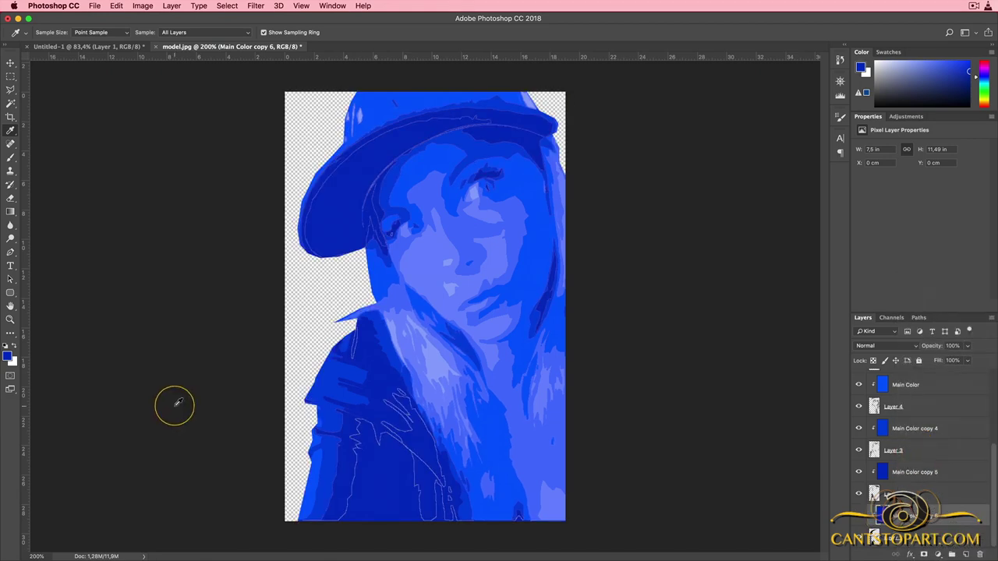
# Set the foreground color's Lab lightness to 10 (00159f) and fill the color layer clipped to the bottom grey-tone layer with it.
pyautogui.click(8, 356)
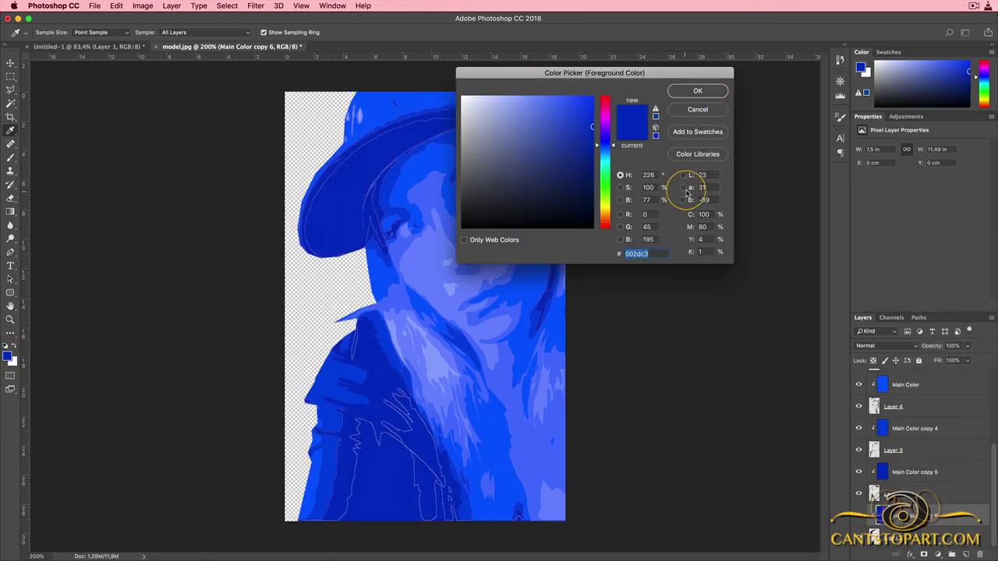
pyautogui.click(705, 176)
pyautogui.write('10')
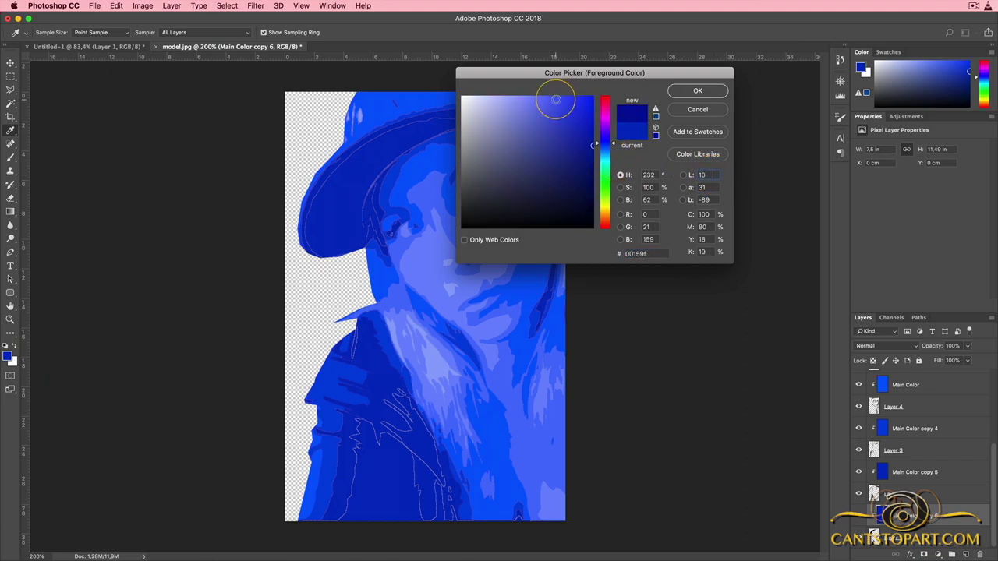
pyautogui.press('Return')
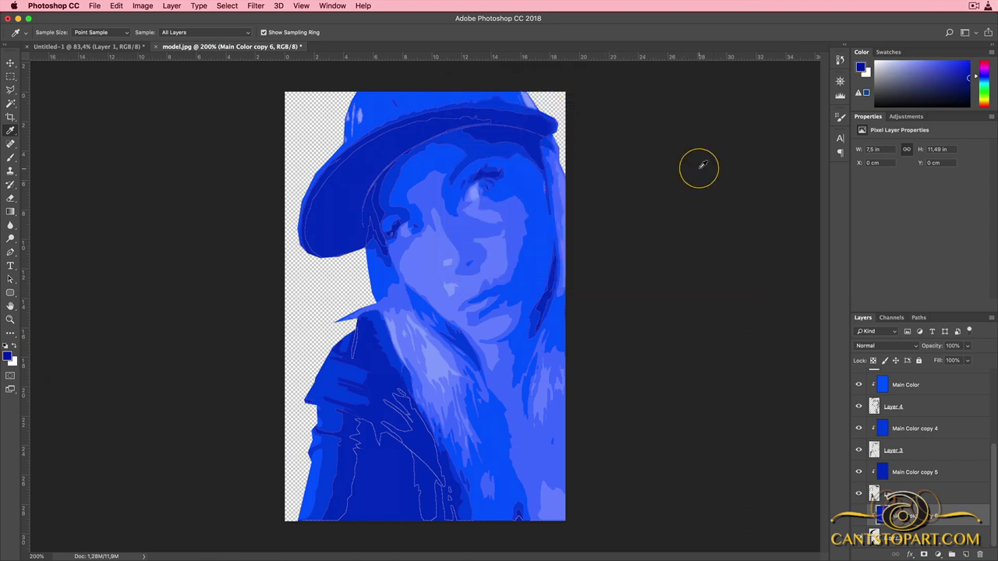
pyautogui.hotkey('alt', 'BackSpace')
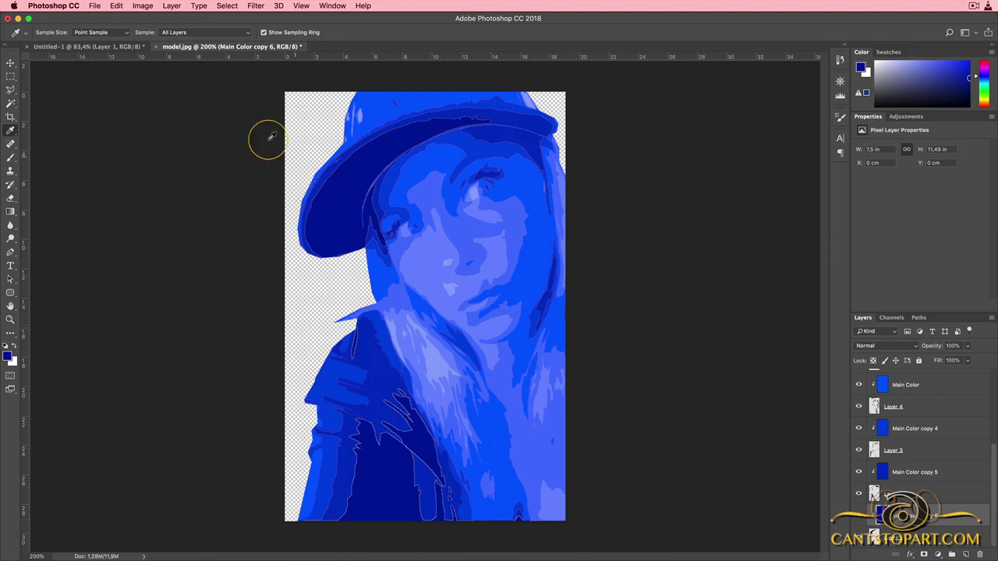
pyautogui.click(143, 6)
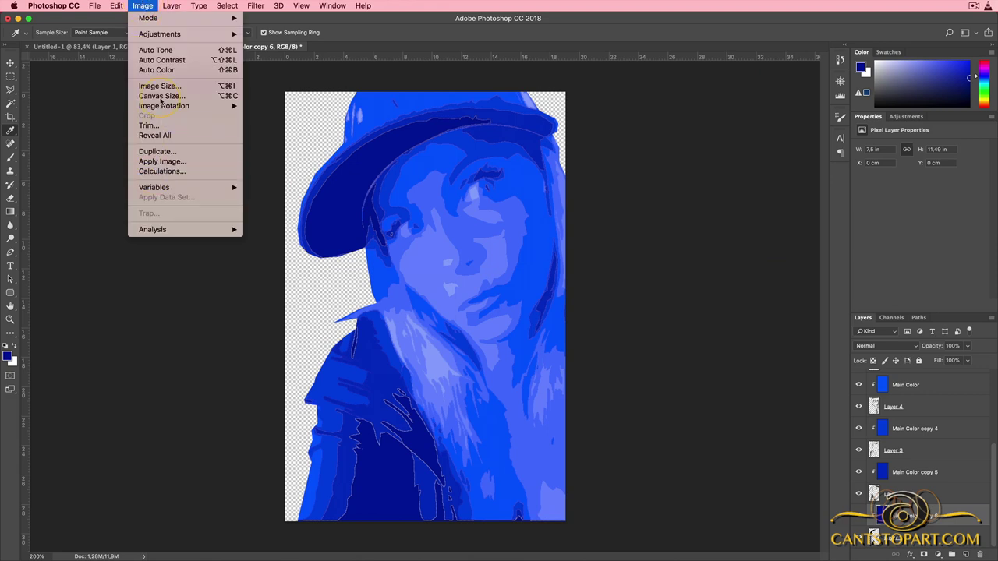
pyautogui.click(162, 96)
pyautogui.click(729, 227)
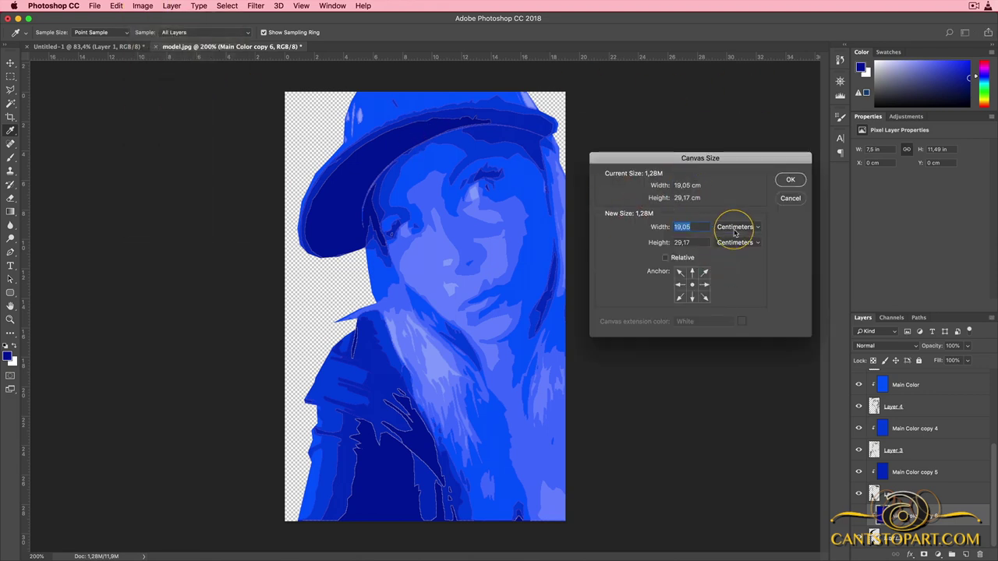
pyautogui.click(729, 218)
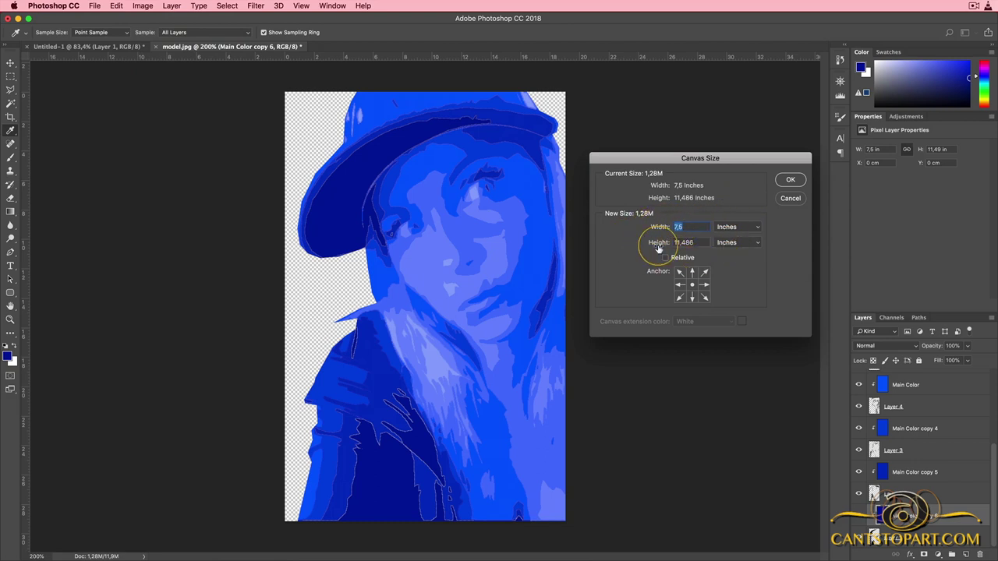
pyautogui.doubleClick(690, 243)
pyautogui.write('10')
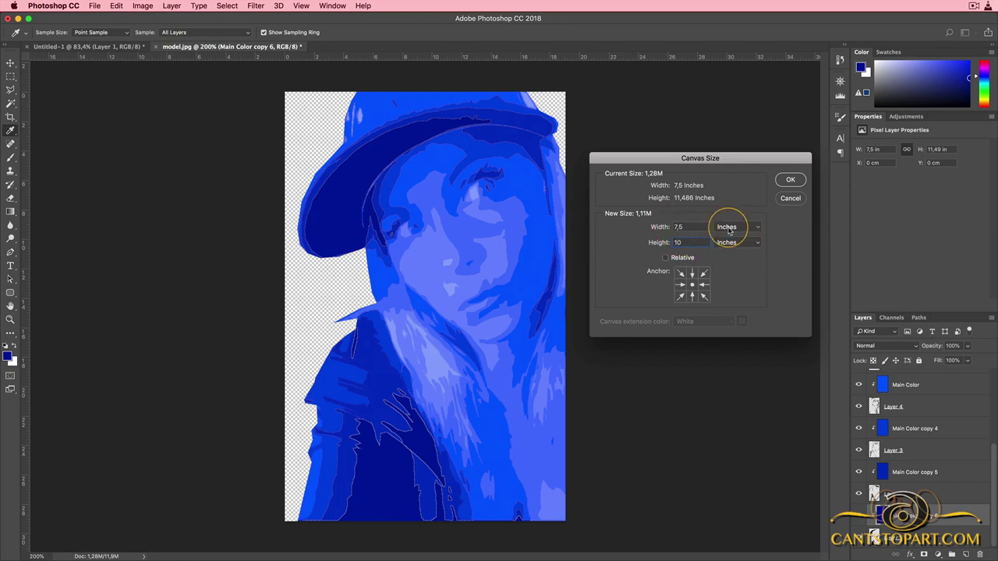
pyautogui.click(790, 180)
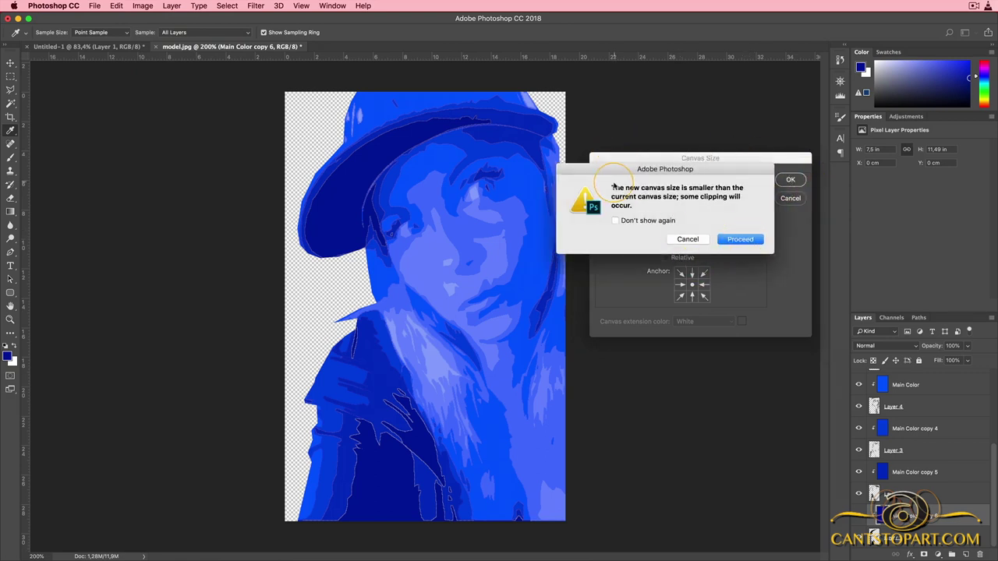
pyautogui.click(687, 239)
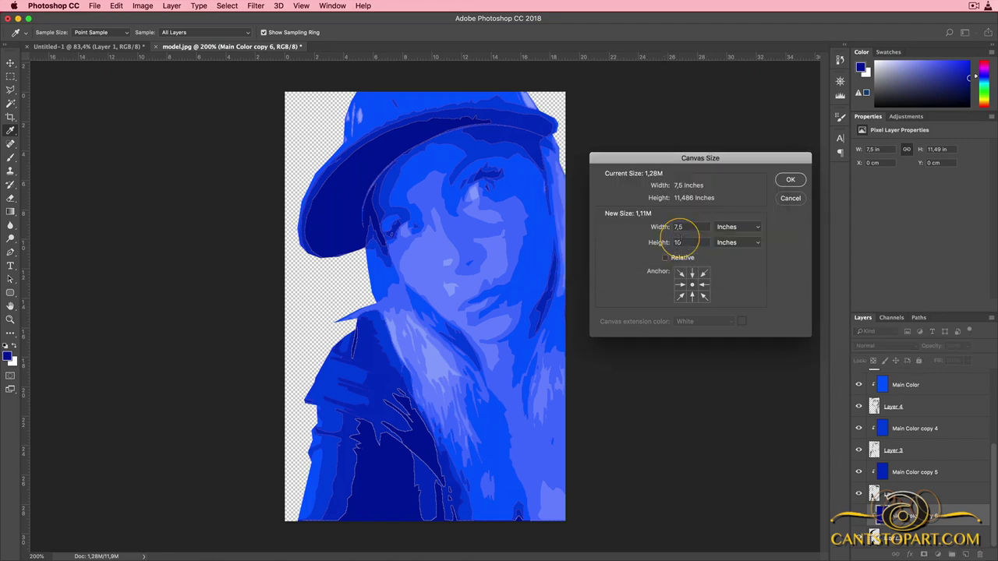
pyautogui.click(788, 198)
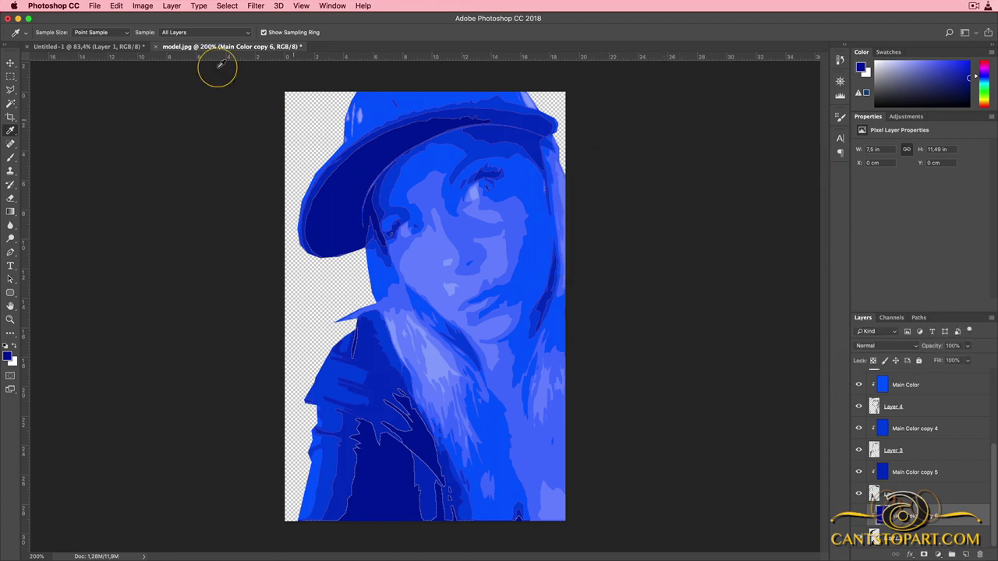
# Switch the image size units to inches and resample the image to a resolution of 150 pixels/inch.
pyautogui.click(142, 6)
pyautogui.click(146, 92)
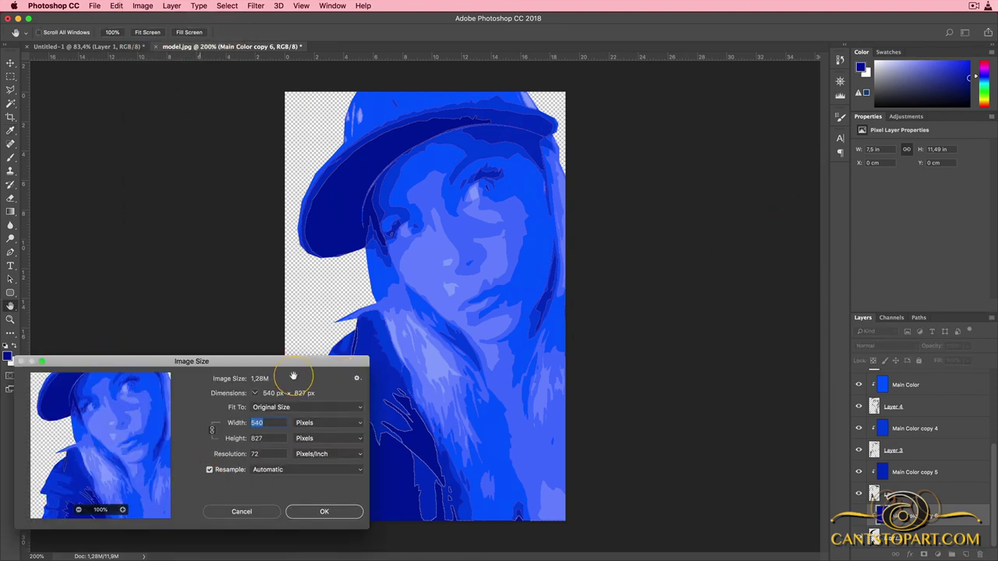
pyautogui.click(322, 421)
pyautogui.click(326, 431)
pyautogui.moveTo(157, 357); pyautogui.dragTo(590, 223)
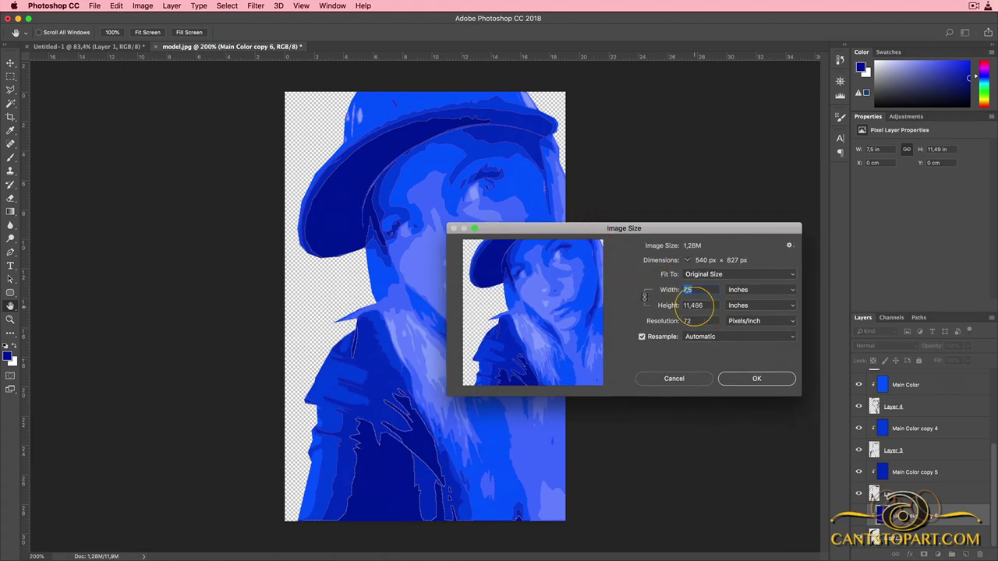
pyautogui.doubleClick(702, 321)
pyautogui.write('150')
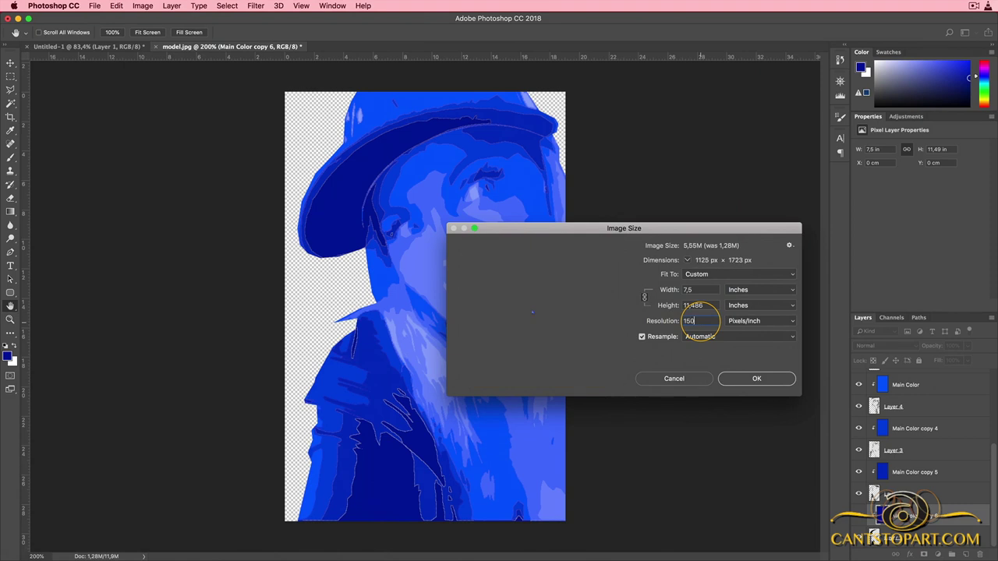
pyautogui.press('Return')
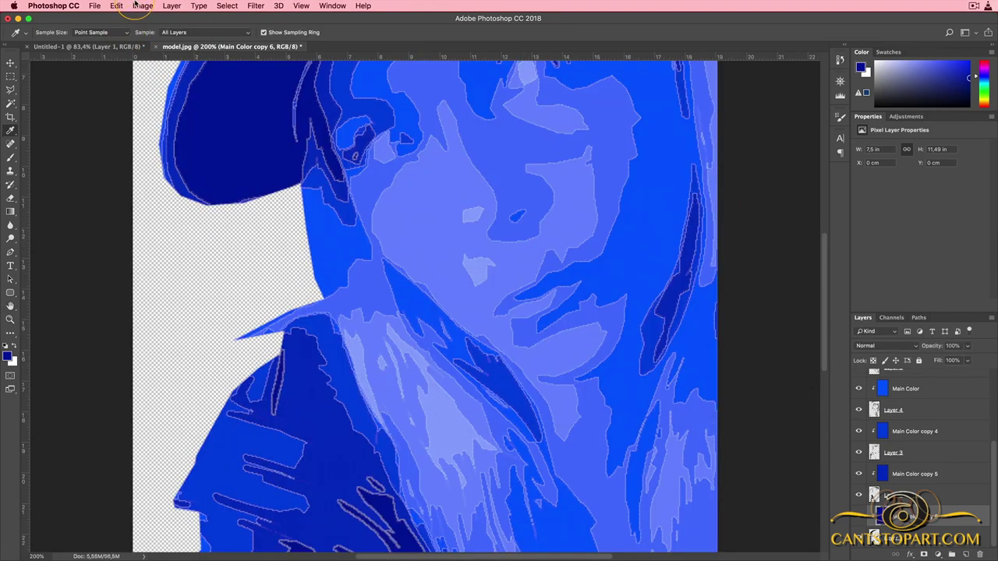
# Resize the image proportionally to a height of 10 inches, keeping the resolution at 150 pixels/inch.
pyautogui.press('super+0')
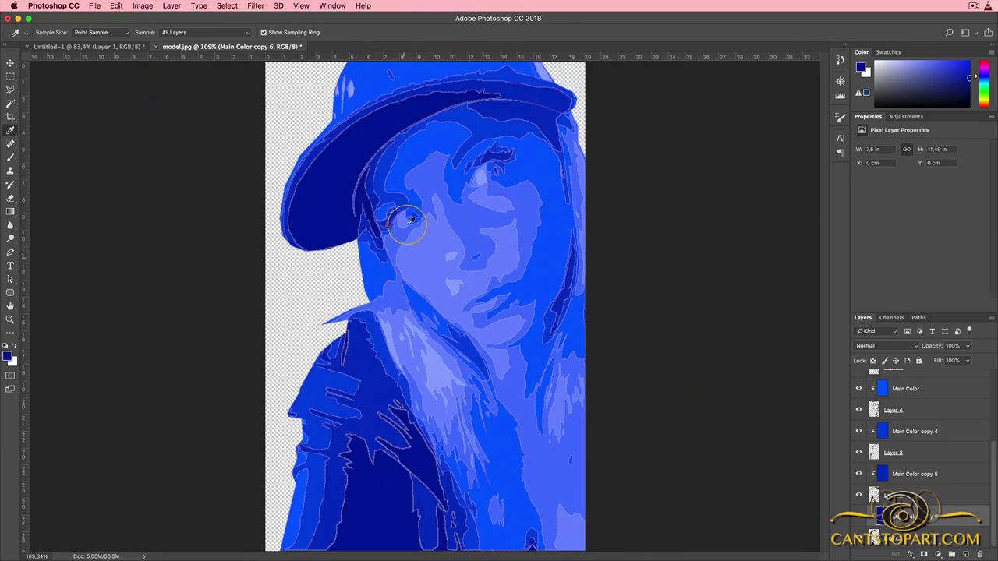
pyautogui.click(137, 5)
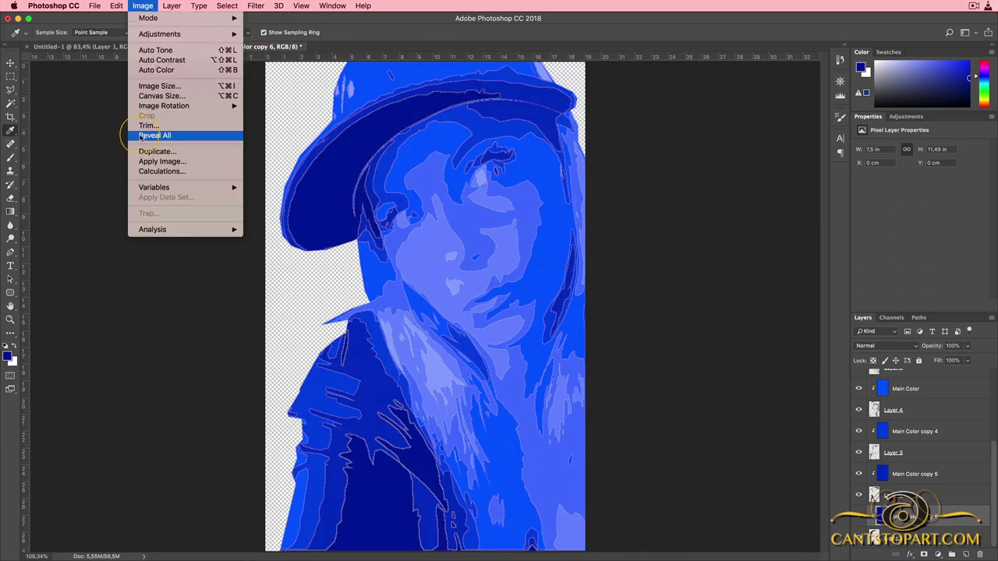
pyautogui.click(148, 85)
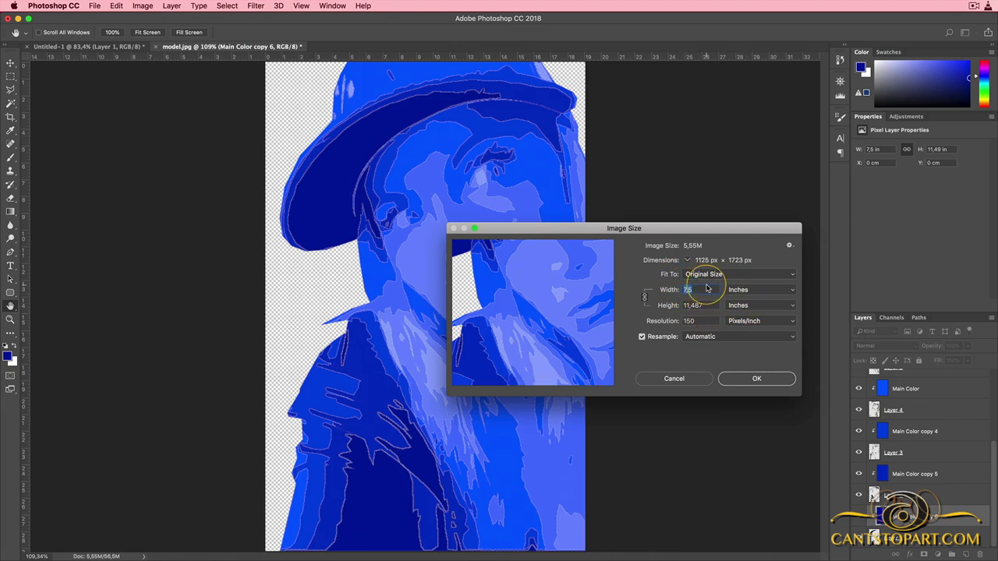
pyautogui.press('Tab')
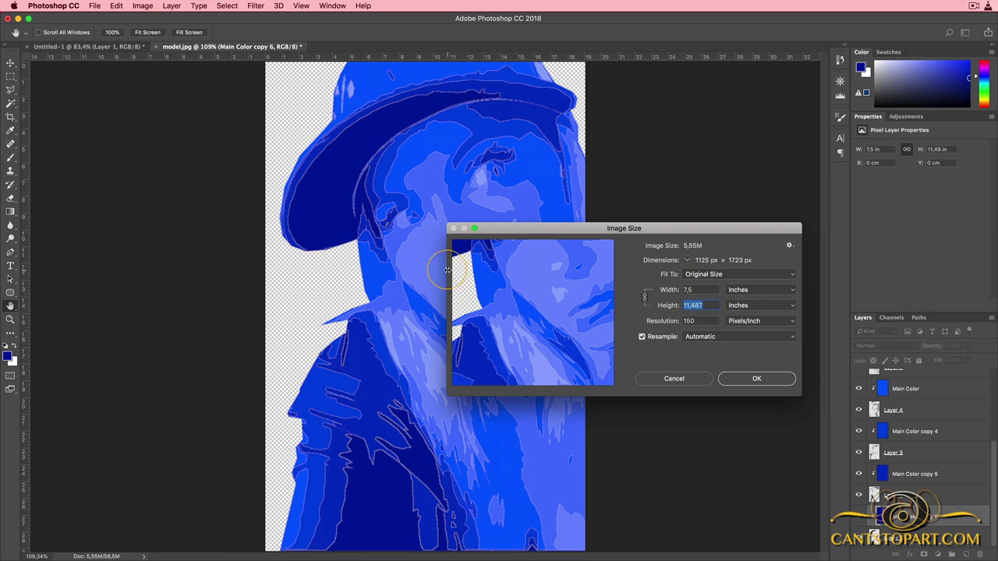
pyautogui.write('10')
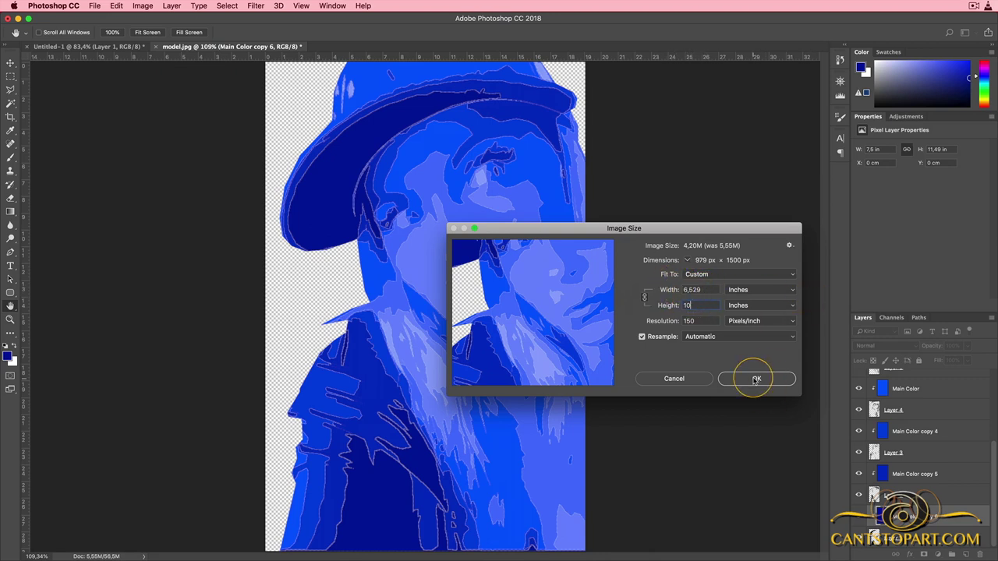
pyautogui.click(788, 379)
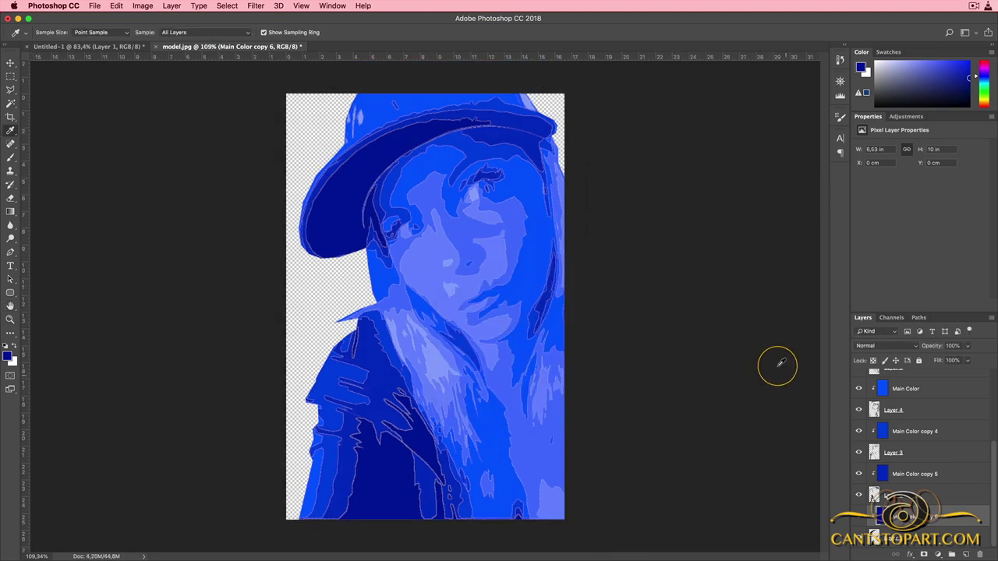
# Set the canvas width to 8 inches, anchored at the middle of the right edge so the extra space is added on the left.
pyautogui.click(143, 5)
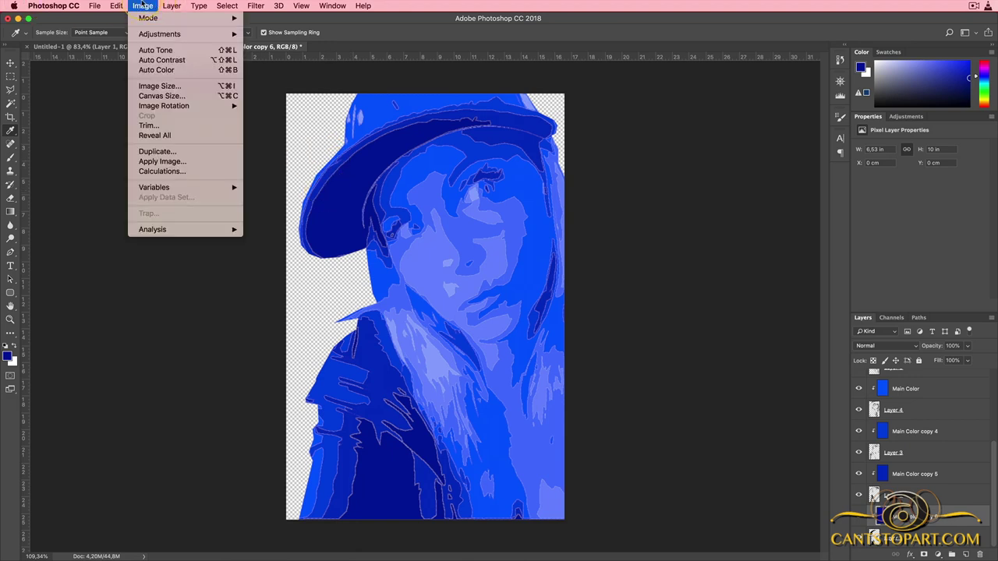
pyautogui.click(652, 78)
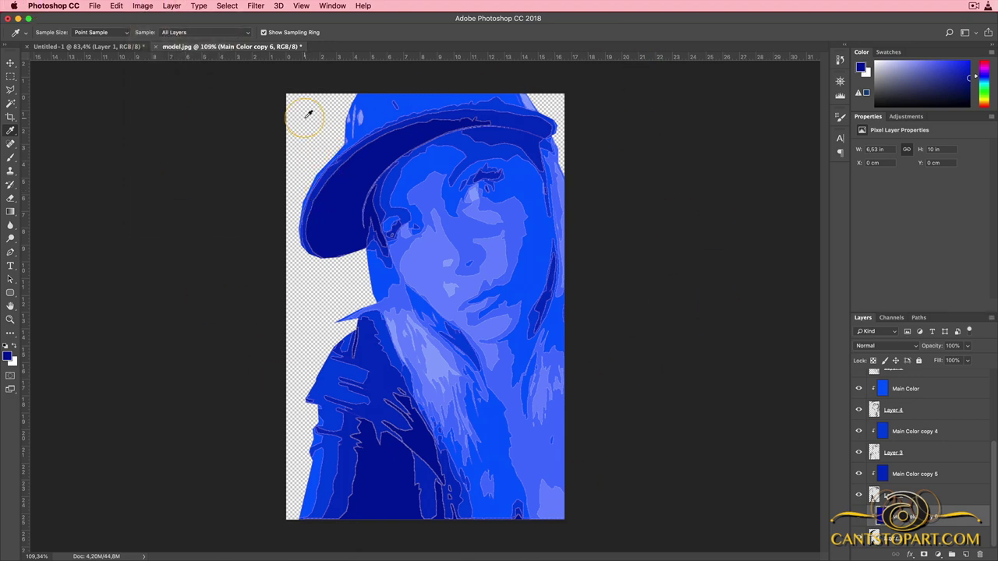
pyautogui.click(116, 6)
pyautogui.moveTo(143, 5)
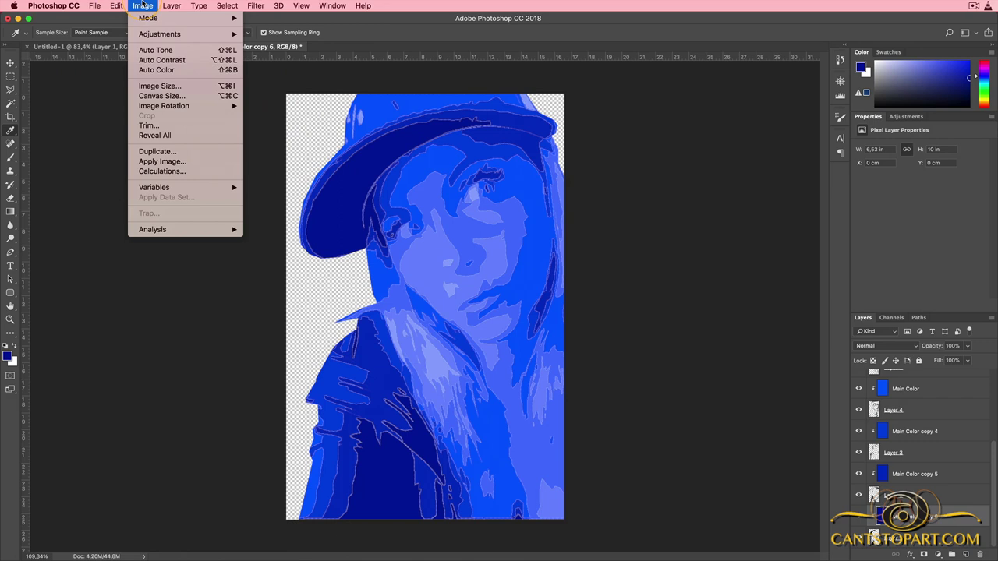
pyautogui.click(156, 96)
pyautogui.click(692, 286)
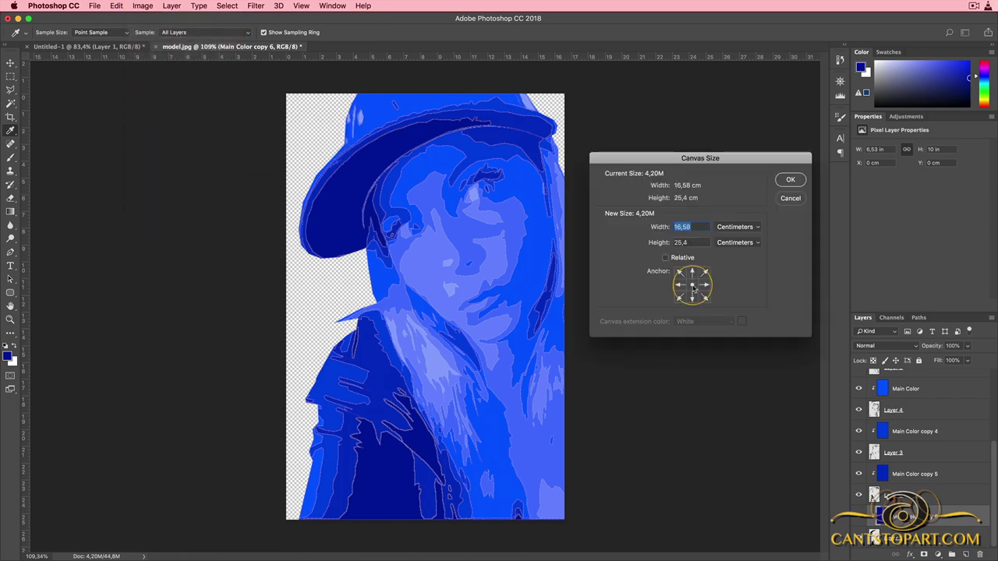
pyautogui.click(736, 227)
pyautogui.click(733, 219)
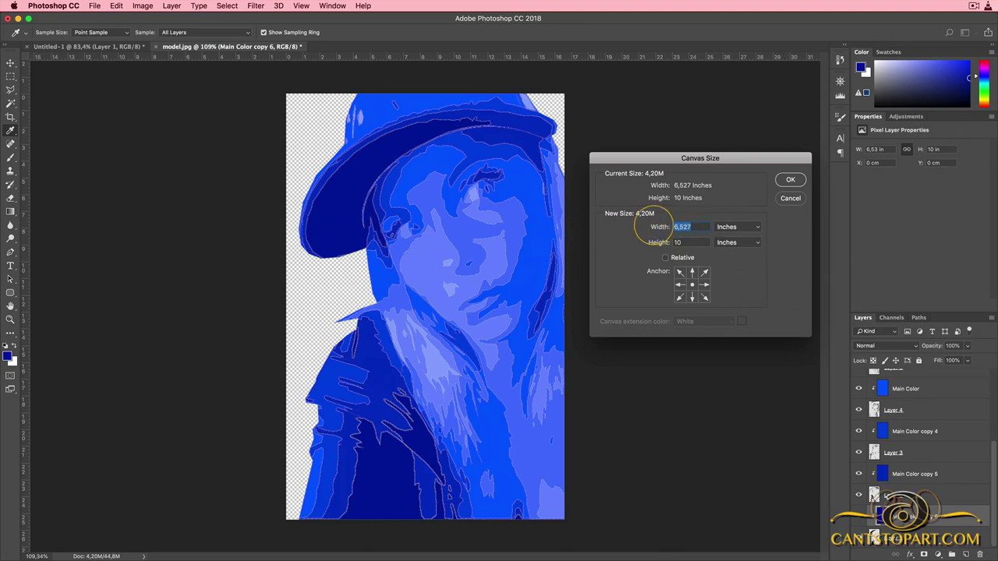
pyautogui.write('8')
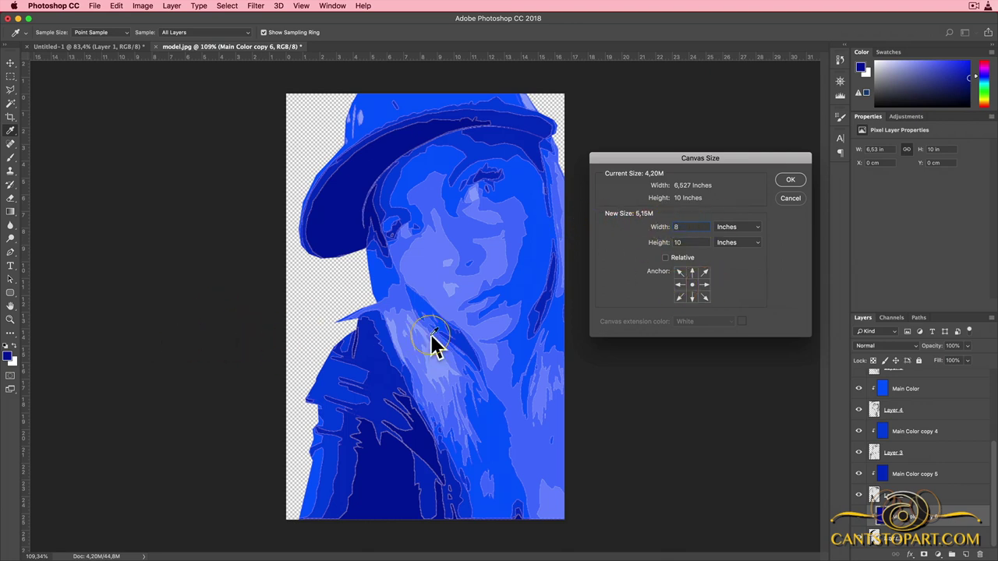
pyautogui.click(703, 286)
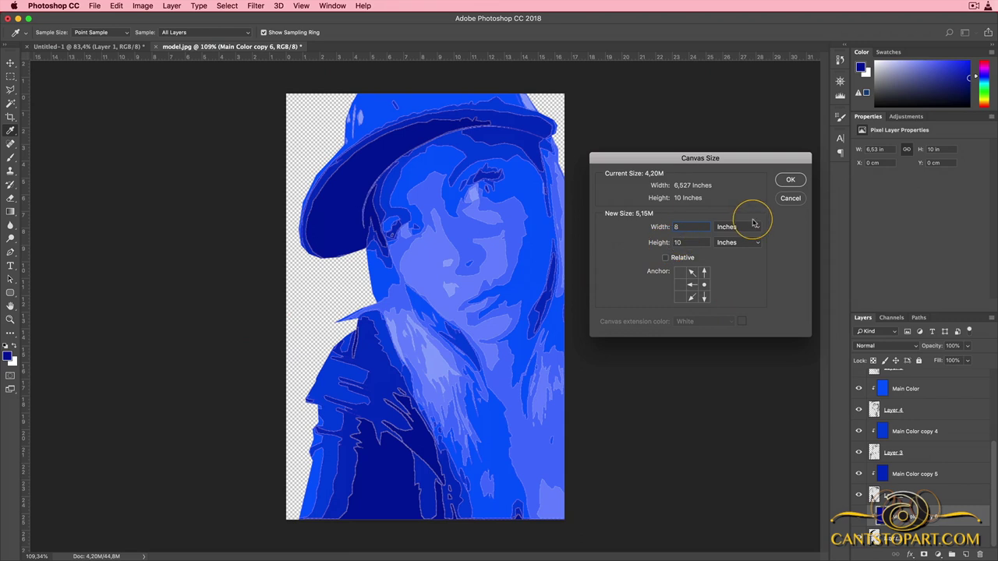
pyautogui.click(781, 181)
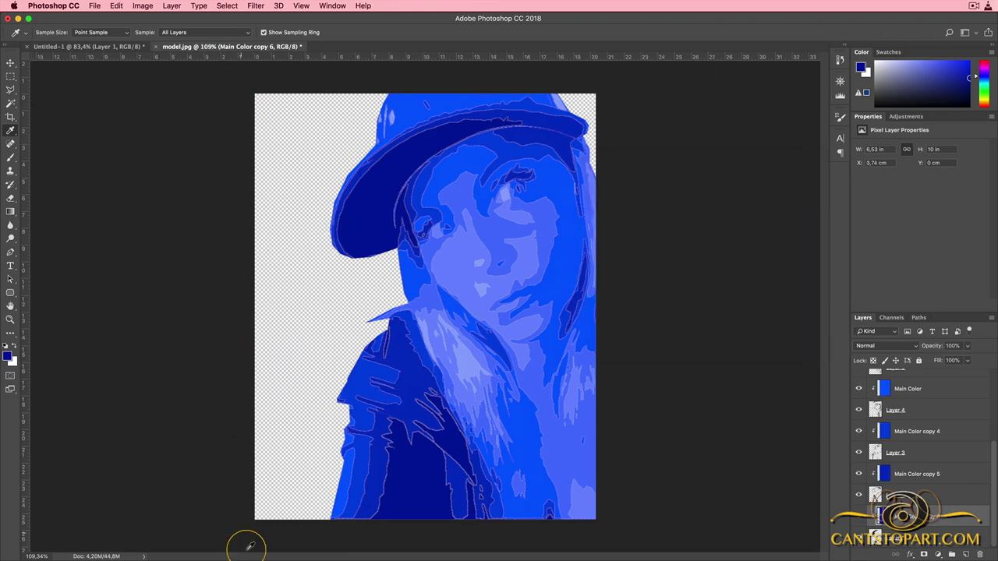
pyautogui.moveTo(357, 170); pyautogui.dragTo(371, 229)
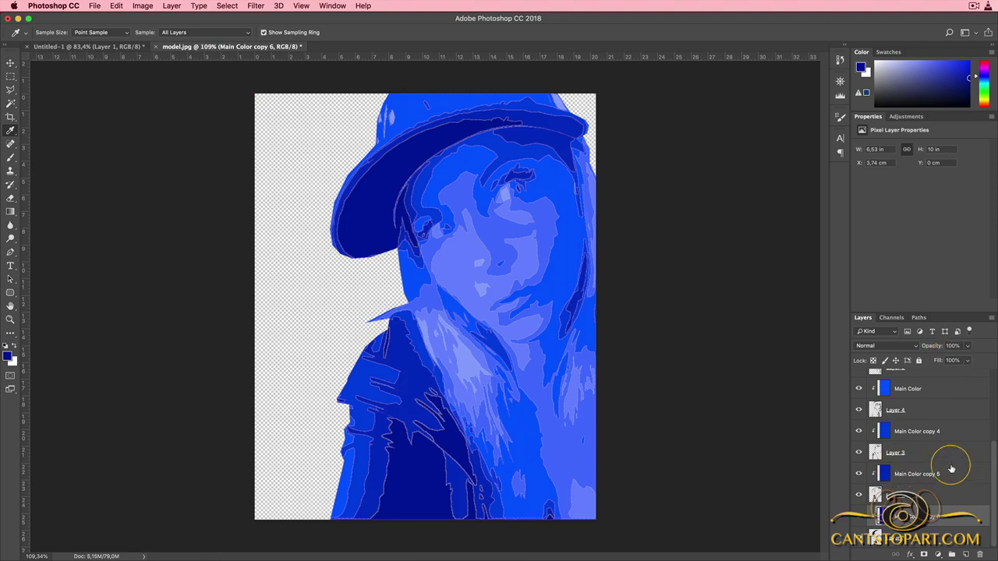
# Add a new empty layer and place it at the very top of the layer stack.
pyautogui.scroll(5, 908, 458)
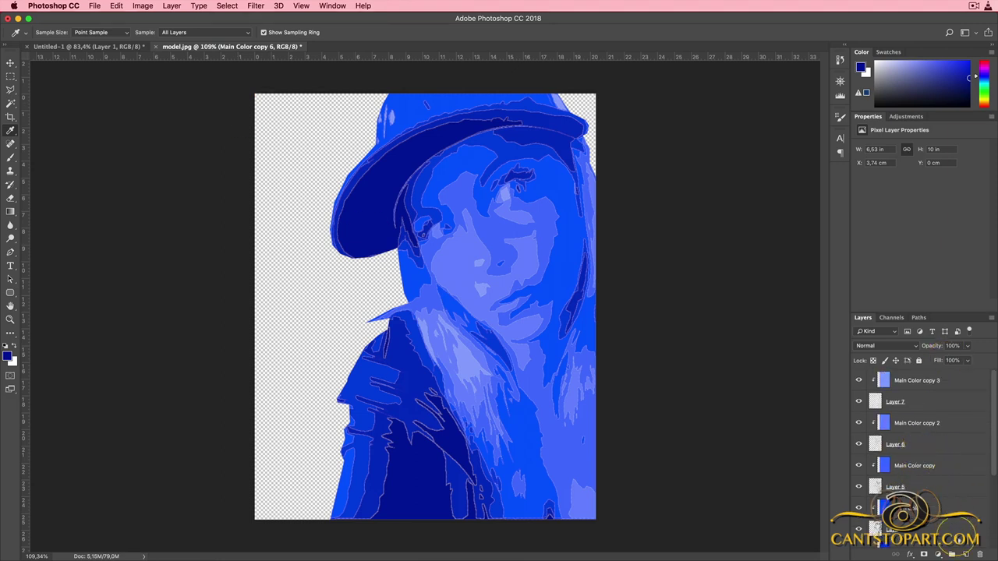
pyautogui.click(965, 554)
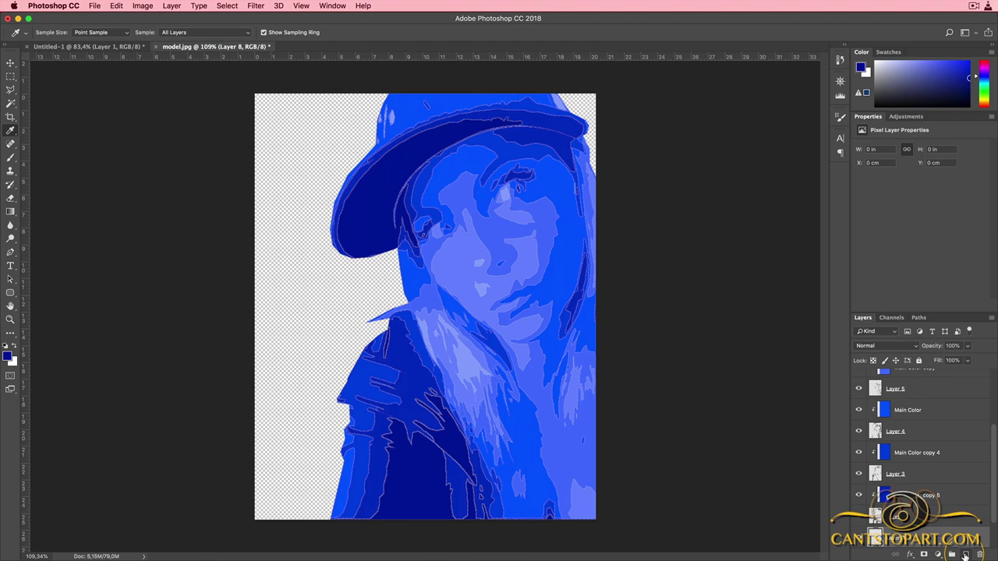
pyautogui.moveTo(896, 538); pyautogui.dragTo(901, 377)
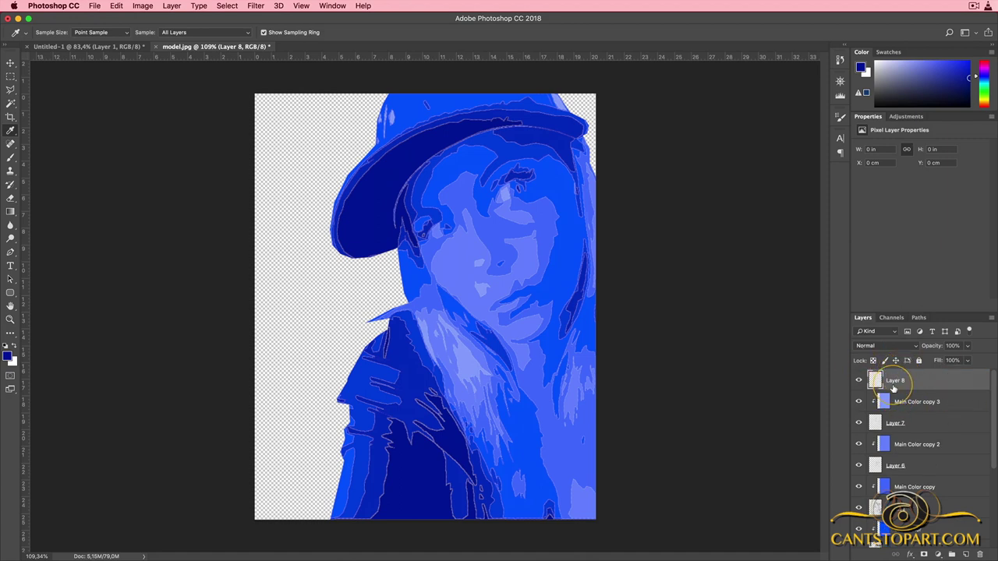
# Select a square about 0.33 in wide in the canvas's upper-left corner and fill it with the default black on the new layer.
pyautogui.click(7, 346)
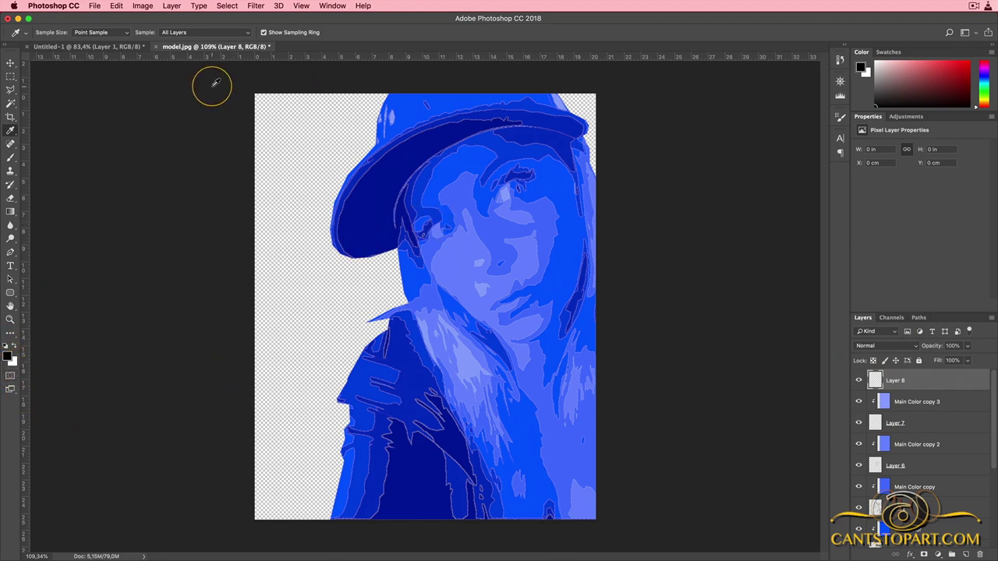
pyautogui.press('m')
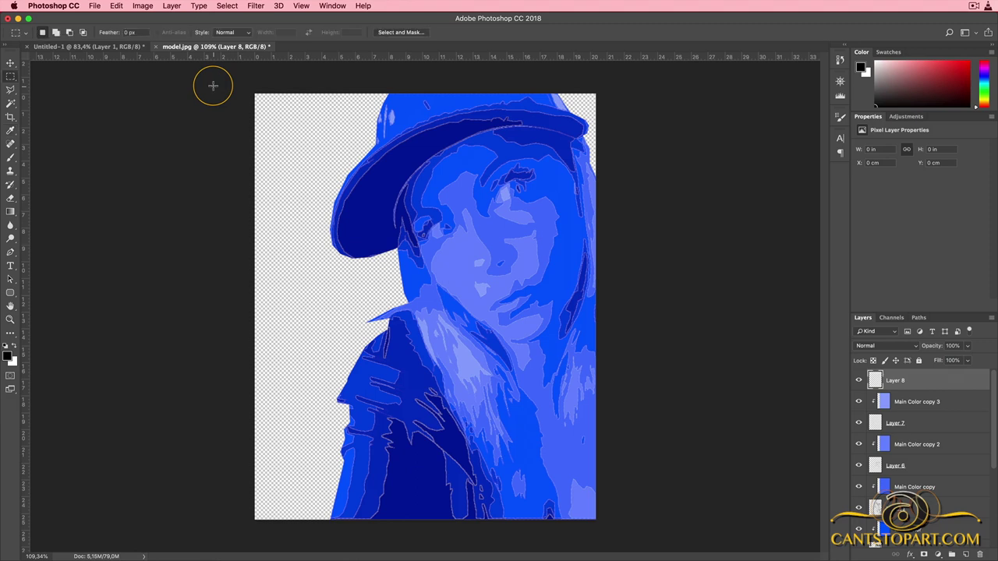
pyautogui.moveTo(255, 94); pyautogui.dragTo(270, 112)
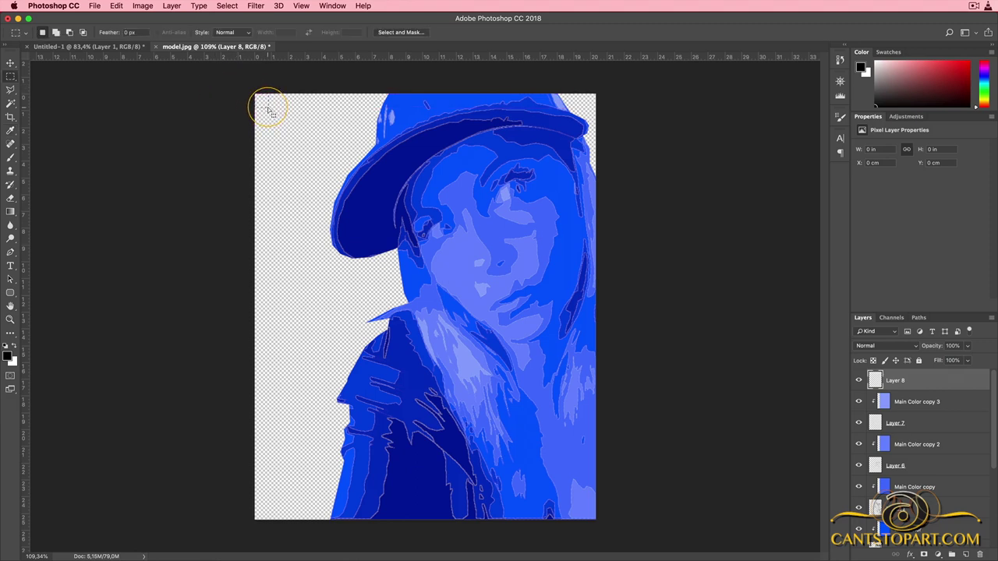
pyautogui.press('alt')
pyautogui.hotkey('alt', 'BackSpace')
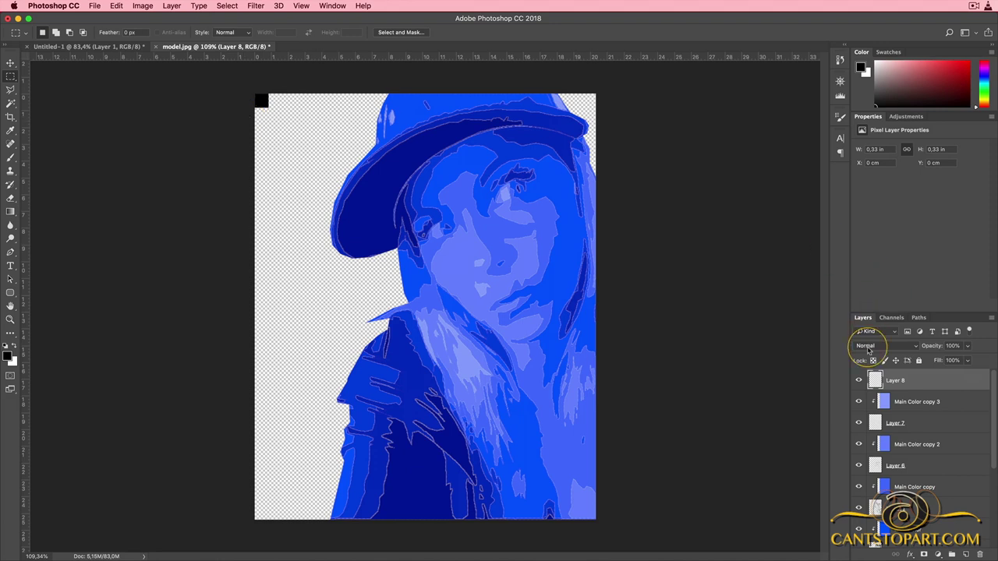
pyautogui.click(859, 382)
pyautogui.click(859, 382)
# Duplicate the black square layer, enable snapping and move the copy into the canvas's upper-right corner.
pyautogui.press('super+j')
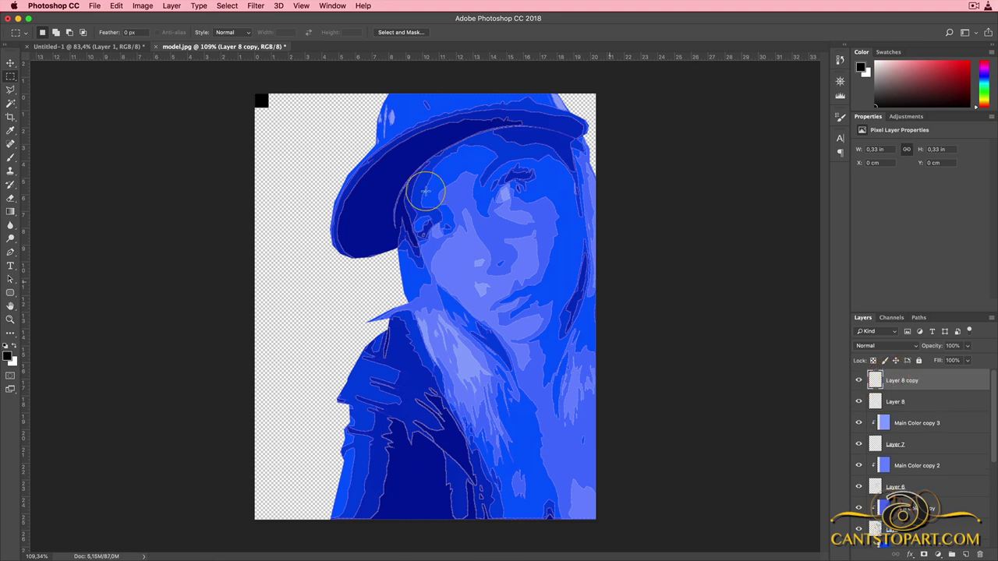
pyautogui.click(10, 63)
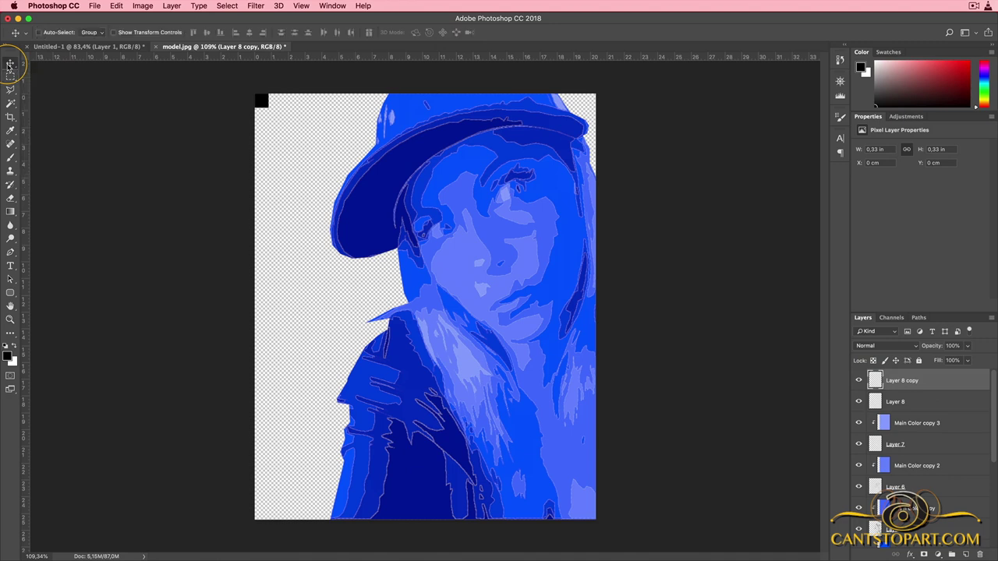
pyautogui.moveTo(257, 100); pyautogui.dragTo(580, 99)
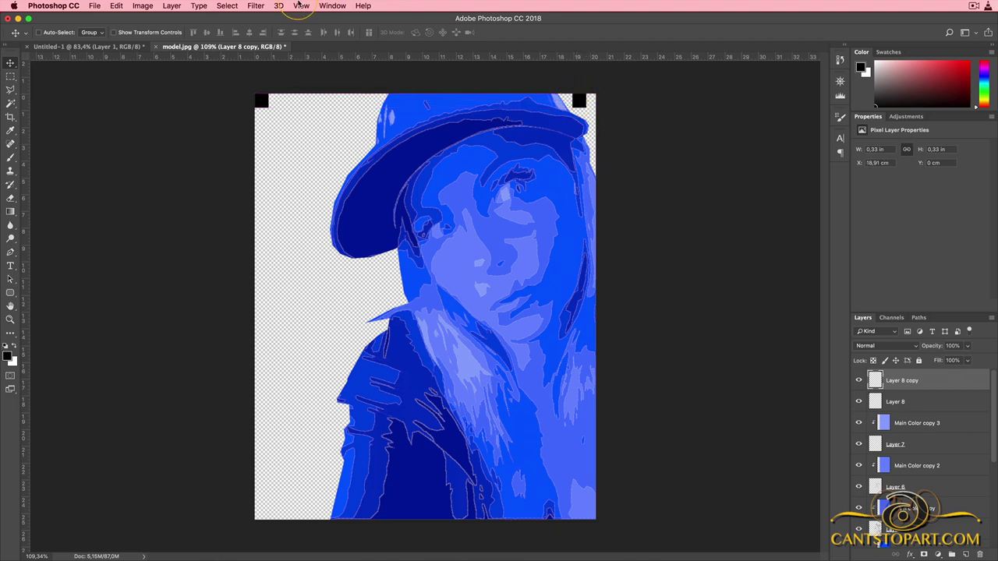
pyautogui.click(299, 5)
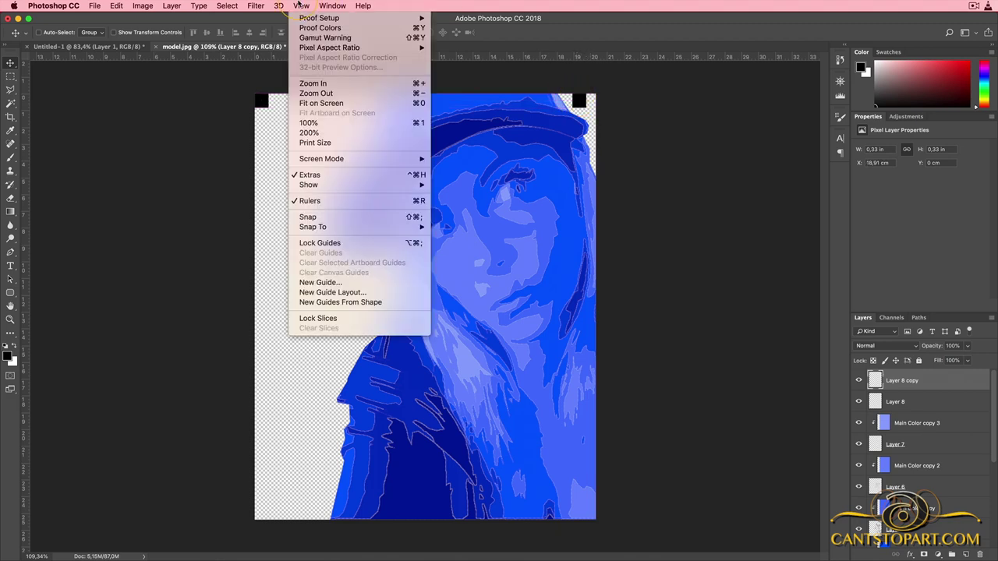
pyautogui.click(307, 218)
pyautogui.moveTo(577, 100); pyautogui.dragTo(585, 101)
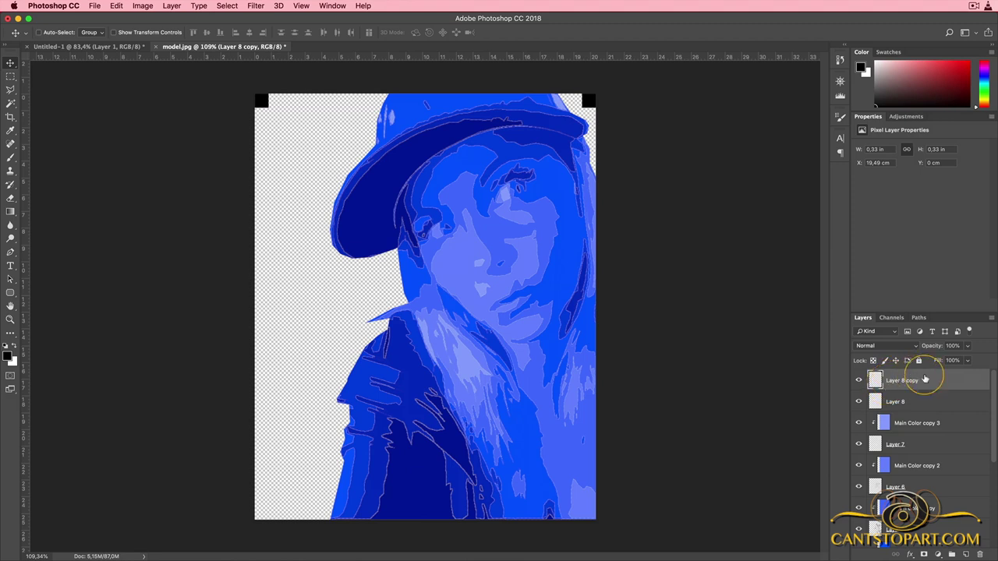
# Duplicate the square layer again and move the new copy into the canvas's lower-left corner.
pyautogui.press('super+j')
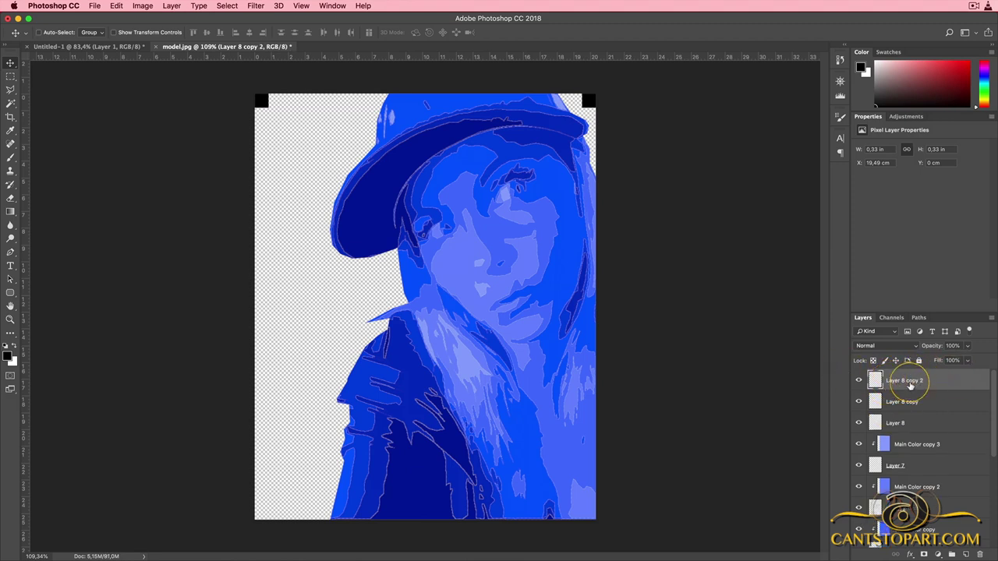
pyautogui.moveTo(588, 100); pyautogui.dragTo(257, 513)
pyautogui.click(650, 161)
# Merge the three corner square layers into one and rename it Registration Marks.
pyautogui.click(874, 381)
pyautogui.click(909, 382)
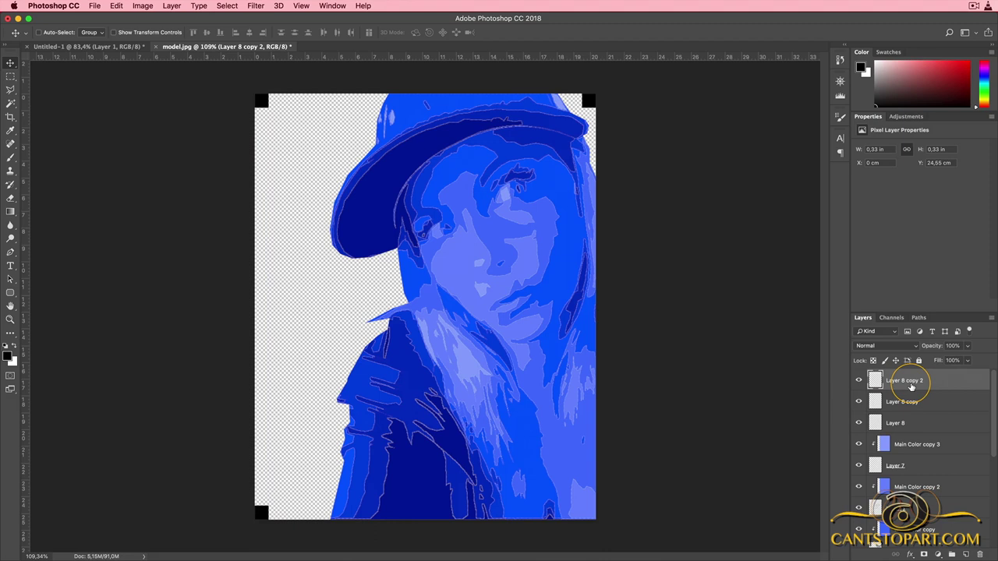
pyautogui.hotkey('ctrl', 'e')
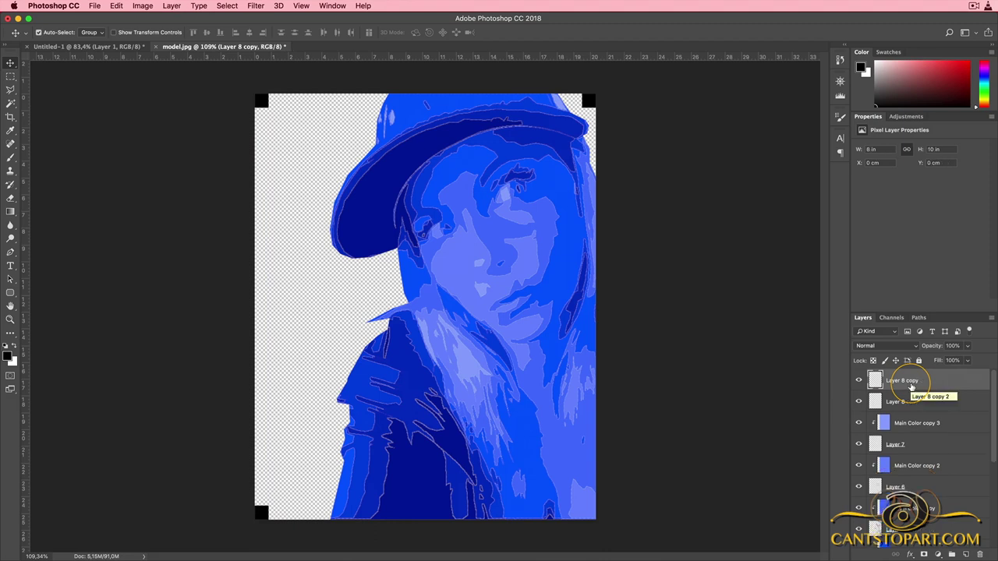
pyautogui.hotkey('ctrl', 'e')
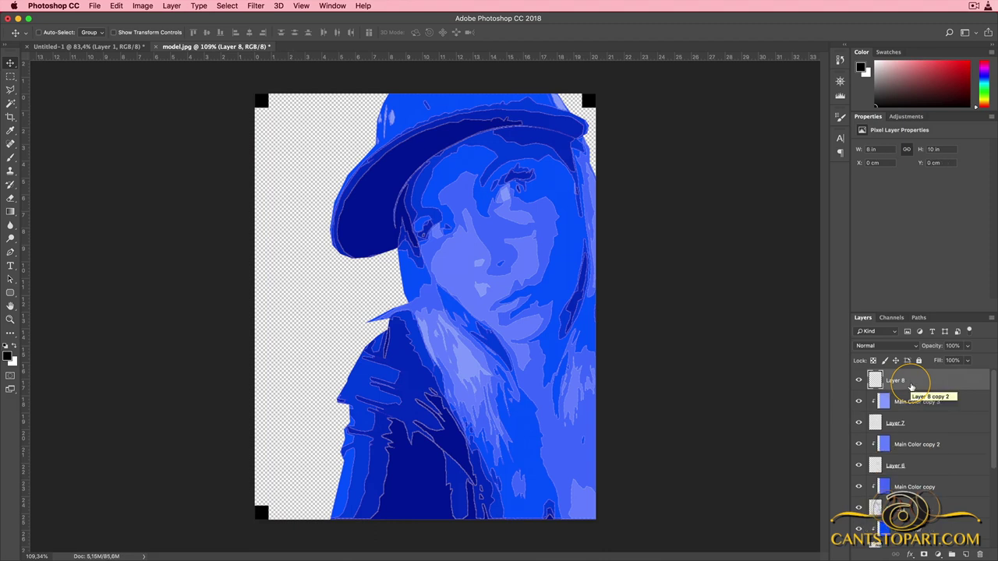
pyautogui.click(858, 381)
pyautogui.click(859, 381)
pyautogui.click(897, 382)
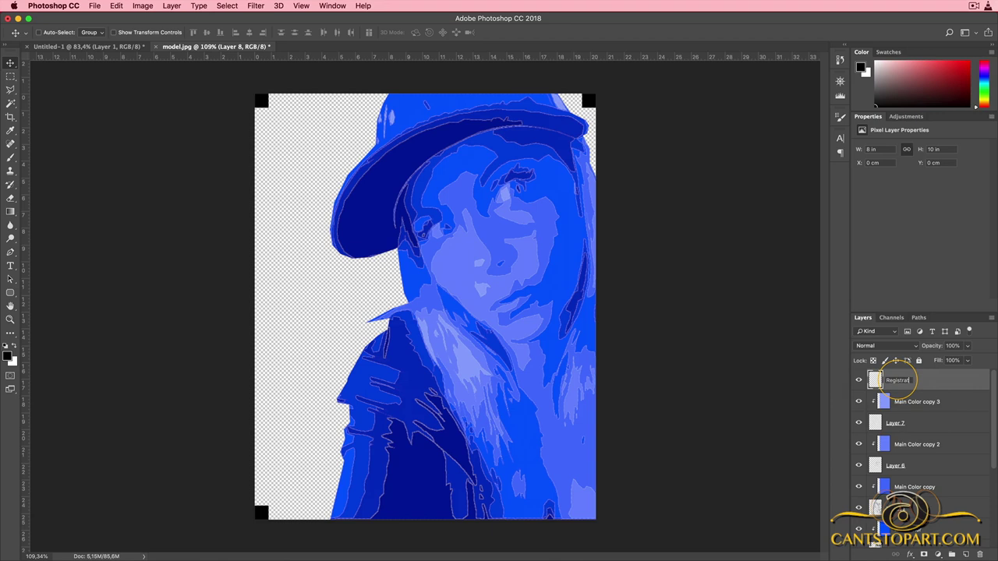
pyautogui.press('Return')
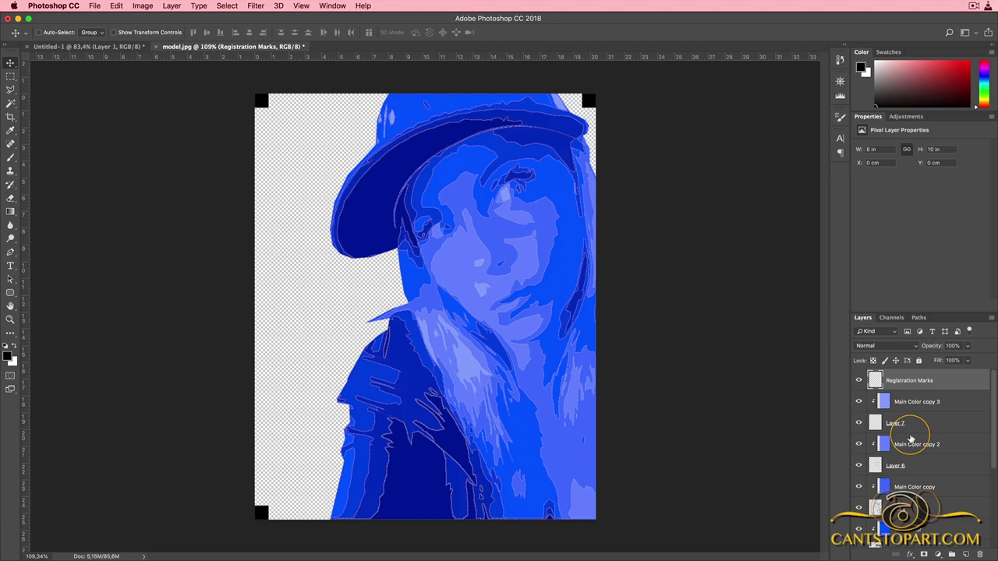
pyautogui.scroll(-5, 916, 412)
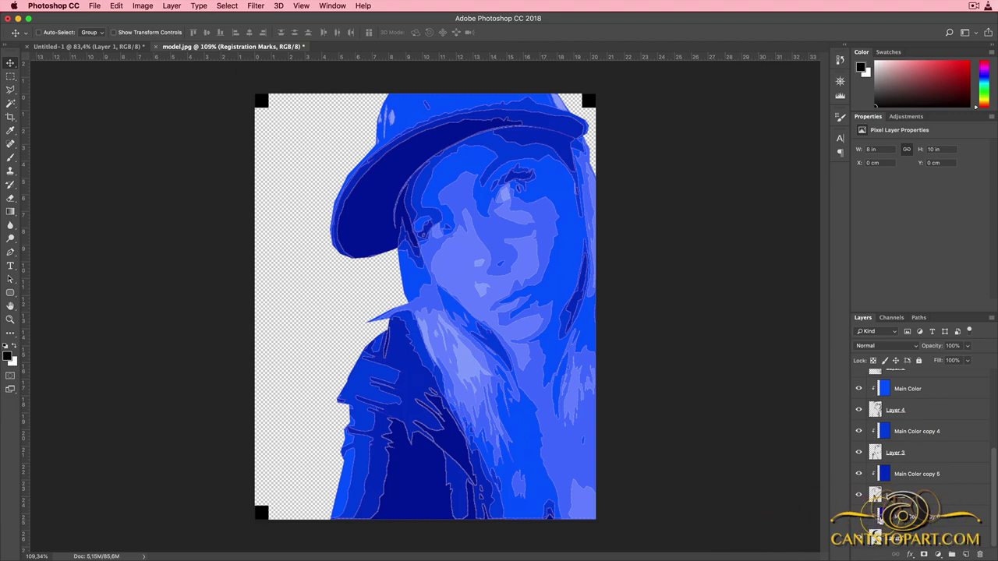
pyautogui.click(879, 516)
pyautogui.moveTo(877, 507); pyautogui.dragTo(877, 512)
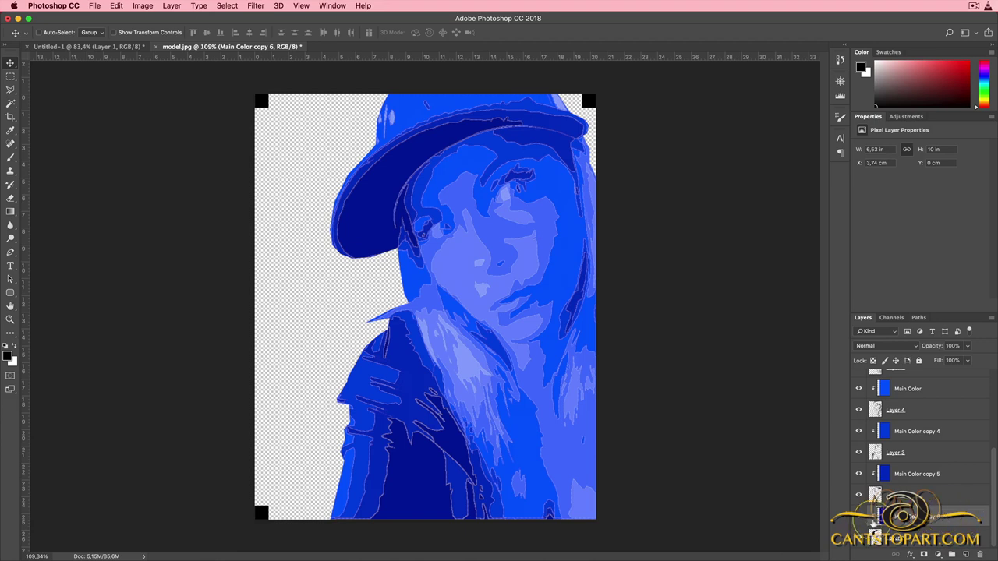
pyautogui.moveTo(897, 516); pyautogui.dragTo(967, 554)
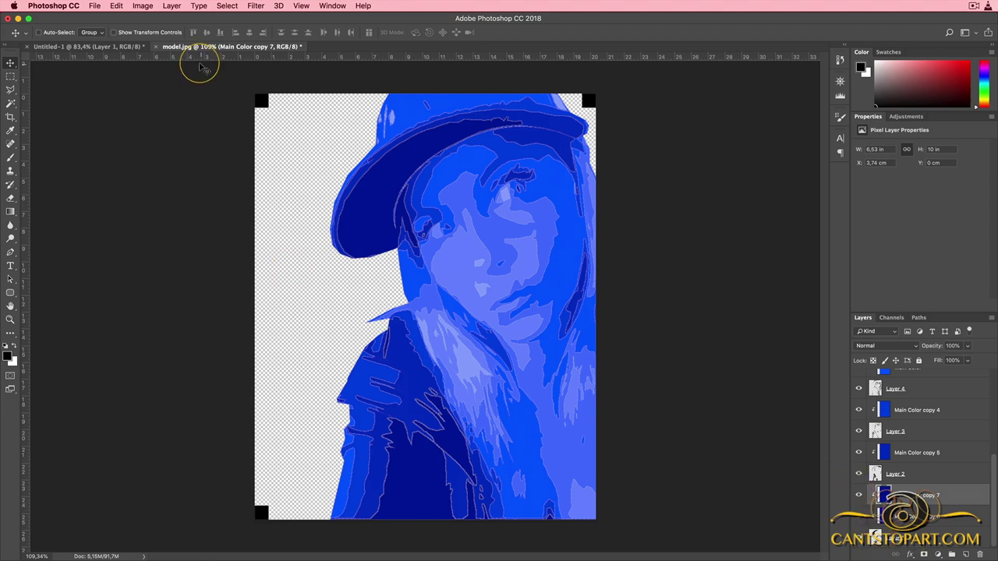
pyautogui.click(116, 6)
pyautogui.click(123, 18)
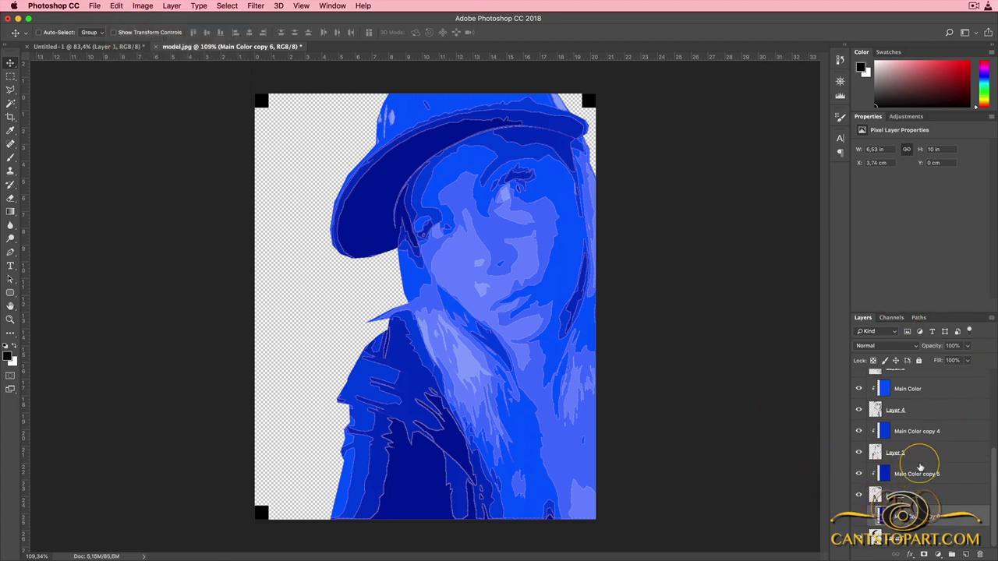
# Hide the Registration Marks layer, select the whole canvas and copy the visible portrait merged.
pyautogui.scroll(5, 916, 422)
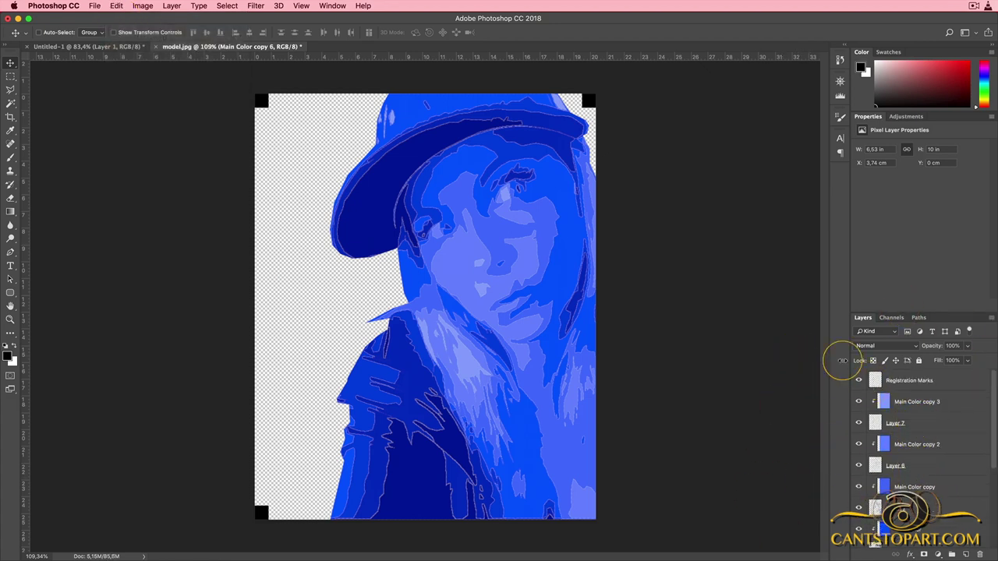
pyautogui.click(859, 380)
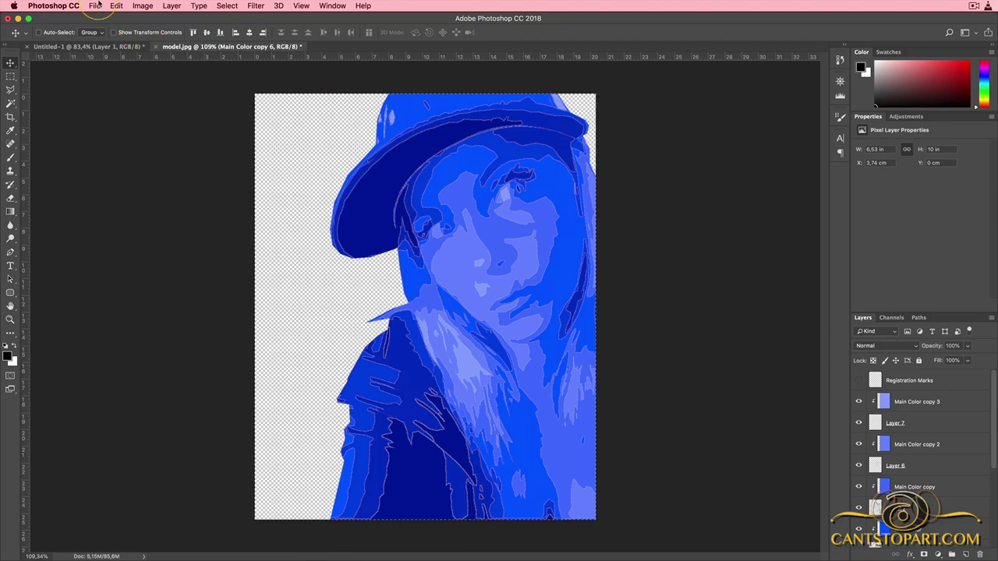
pyautogui.click(115, 6)
pyautogui.click(111, 91)
pyautogui.click(764, 312)
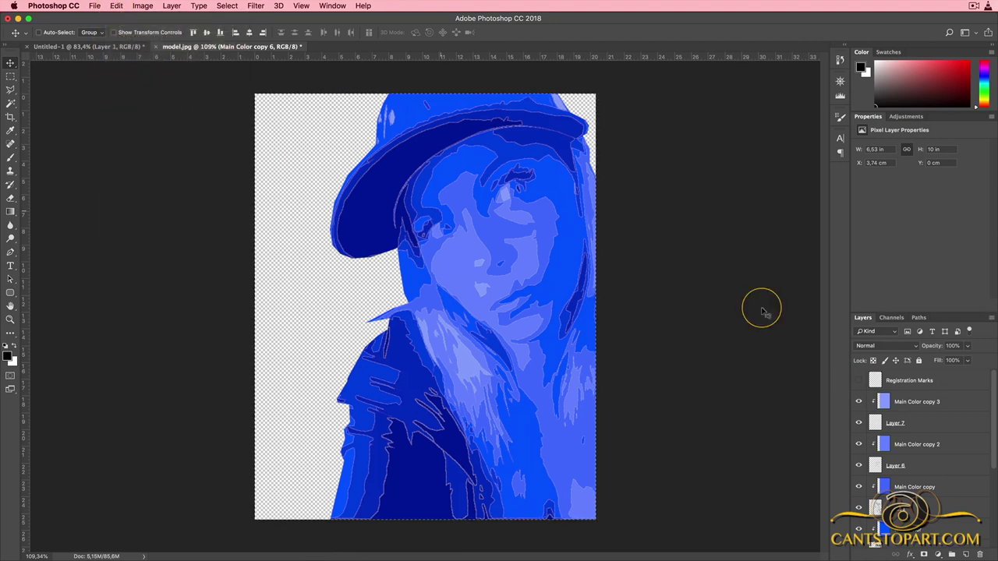
# Paste the merged portrait onto a new layer above the Registration Marks and align it exactly over the original figure.
pyautogui.click(913, 380)
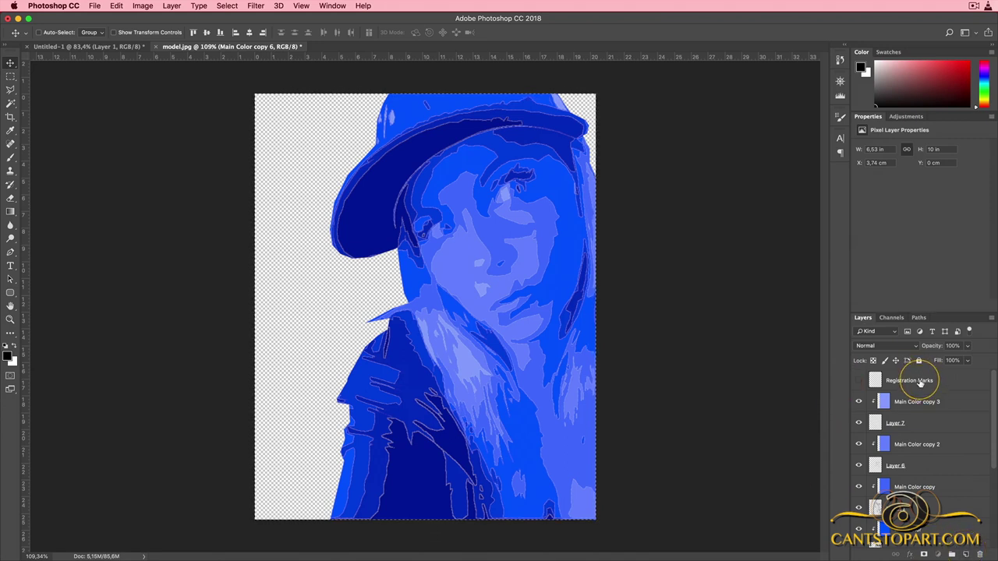
pyautogui.click(965, 554)
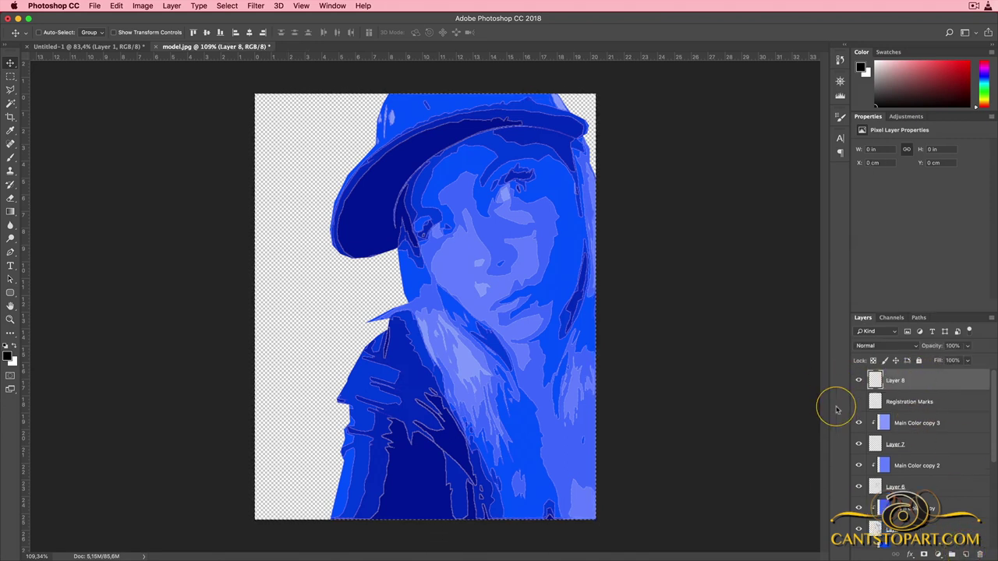
pyautogui.click(884, 375)
pyautogui.press('super+v')
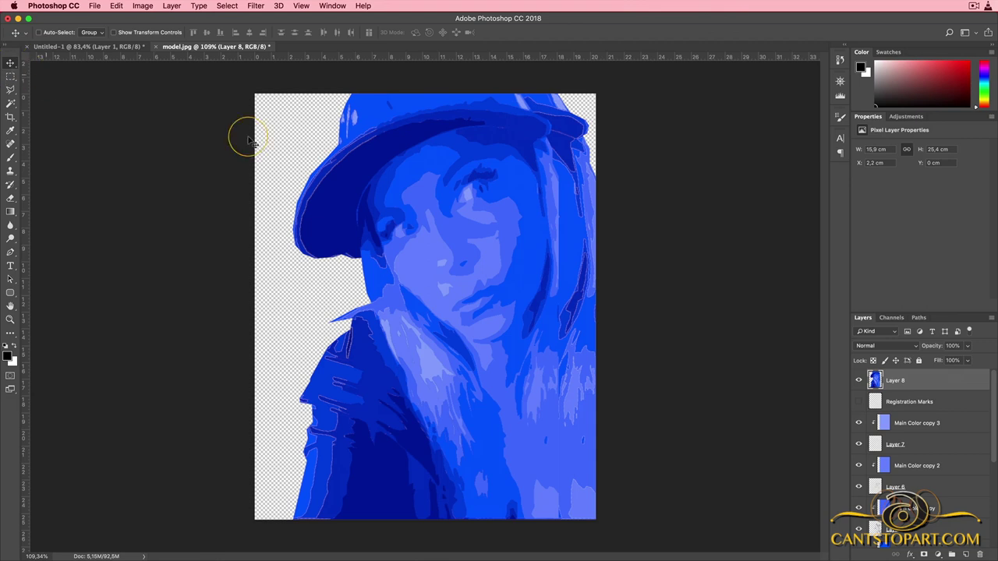
pyautogui.moveTo(433, 294); pyautogui.dragTo(466, 291)
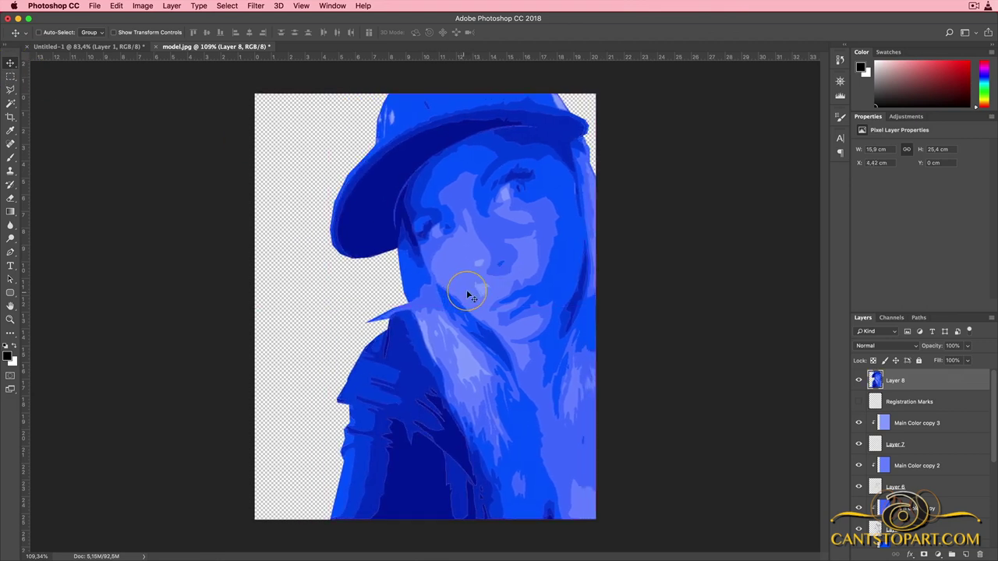
pyautogui.click(300, 7)
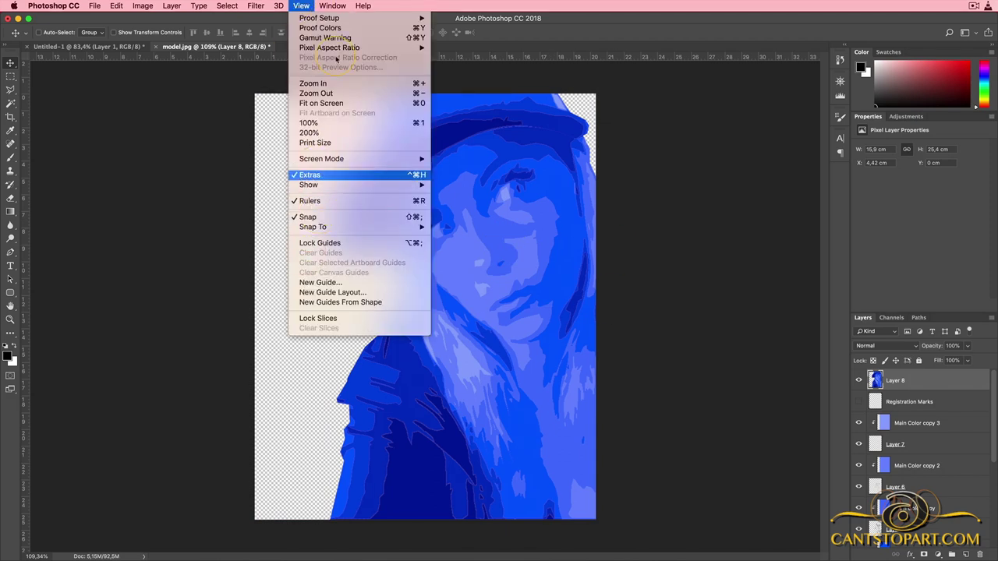
pyautogui.click(332, 6)
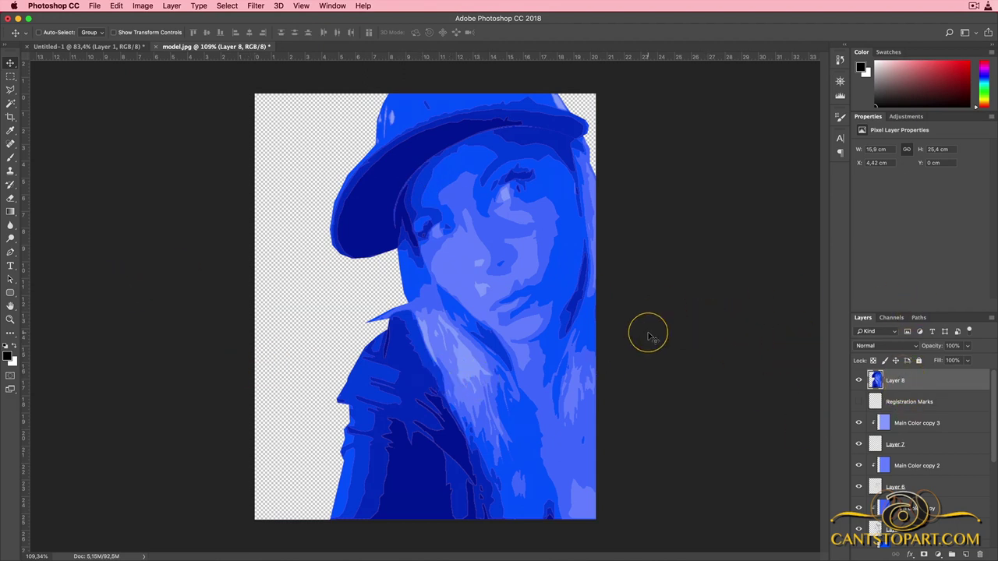
# Load the pasted portrait's outline as a selection and fill it with the darkest blue sampled from the jacket.
pyautogui.keyDown('super'); pyautogui.click(876, 381); pyautogui.keyUp('super')
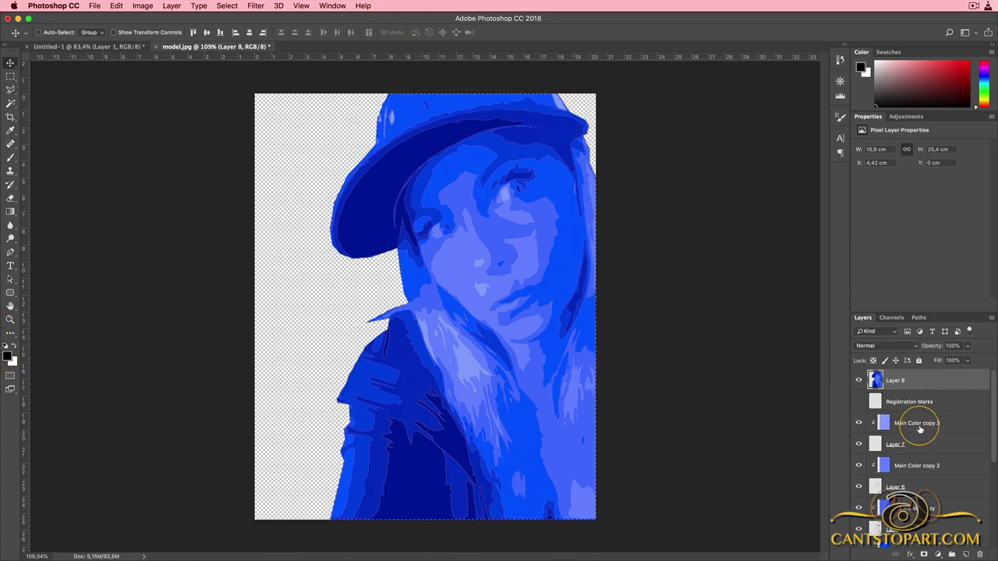
pyautogui.scroll(-5, 917, 419)
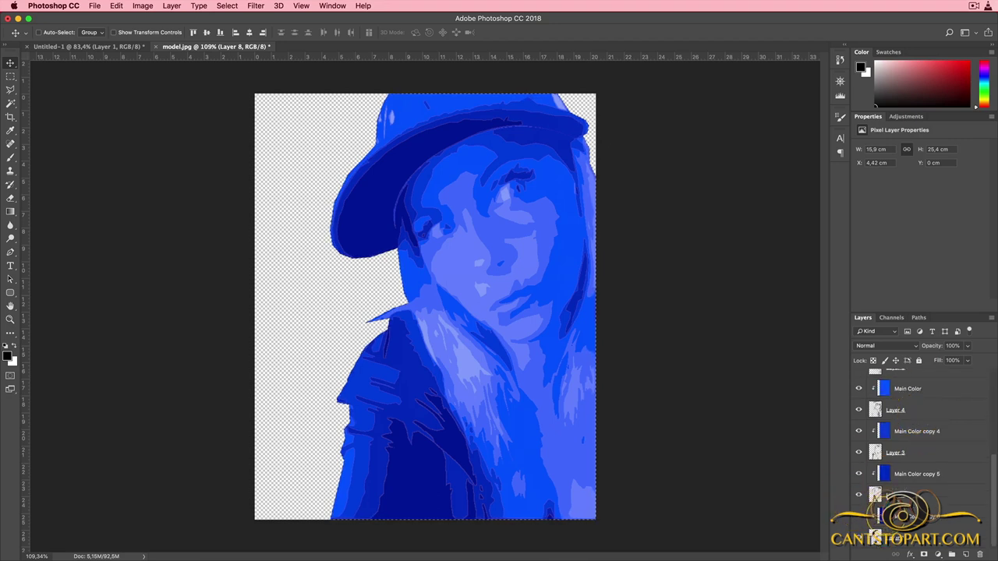
pyautogui.scroll(5, 917, 452)
pyautogui.click(332, 400)
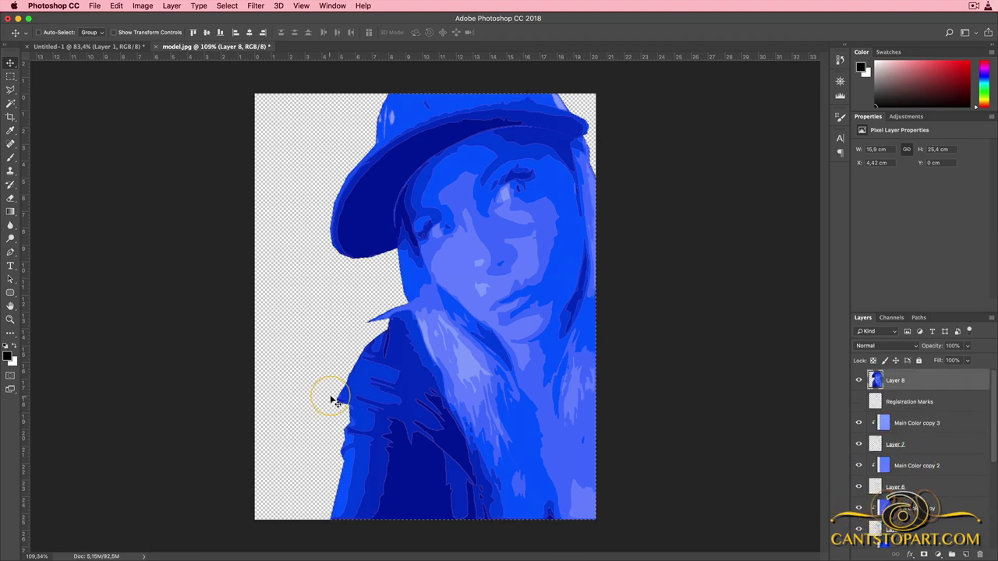
pyautogui.press('i')
pyautogui.click(427, 470)
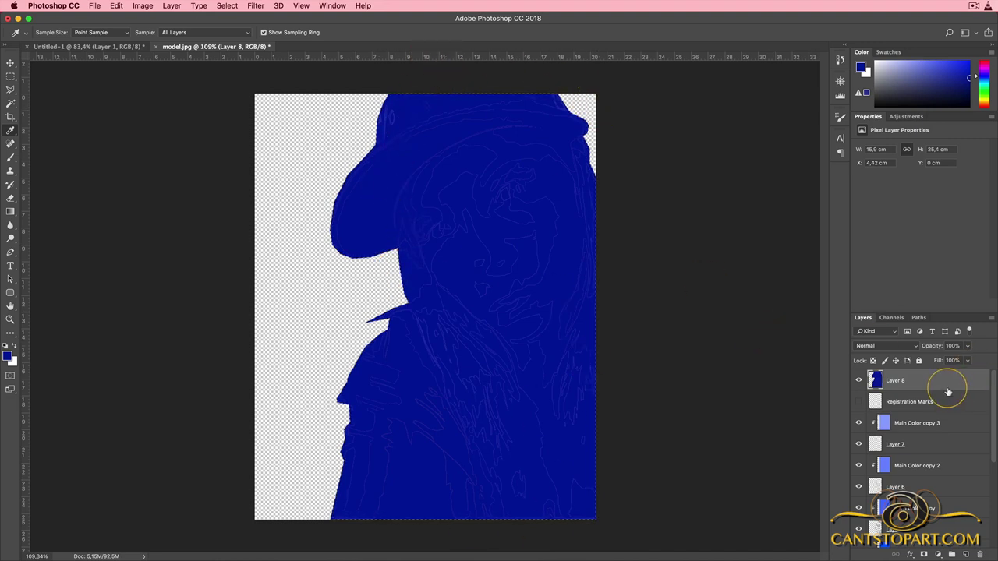
# Move the dark-blue silhouette layer directly beneath Layer 2 and delete the two old base layers under it.
pyautogui.moveTo(937, 389); pyautogui.dragTo(930, 505)
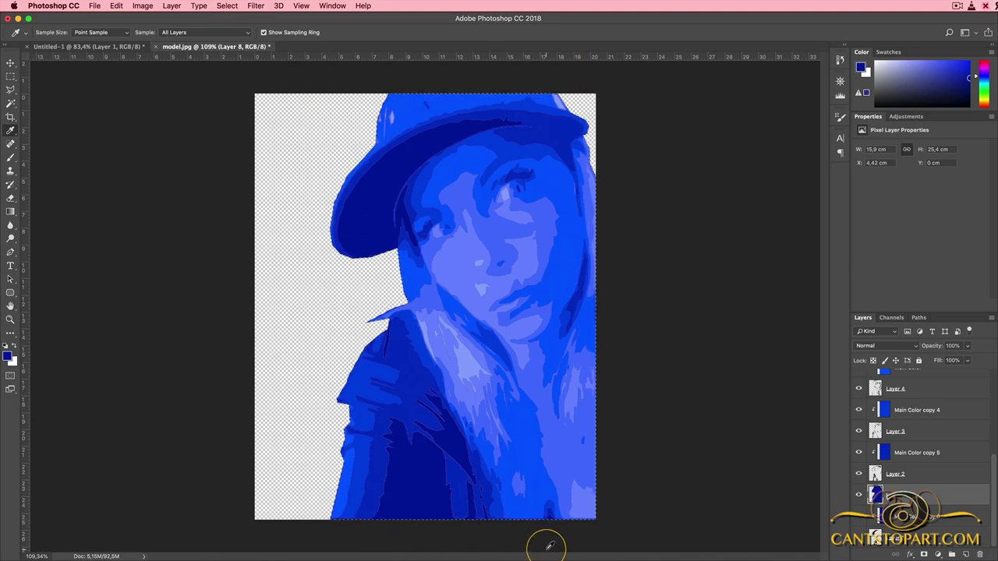
pyautogui.click(923, 516)
pyautogui.keyDown('shift'); pyautogui.click(924, 537); pyautogui.keyUp('shift')
pyautogui.click(980, 554)
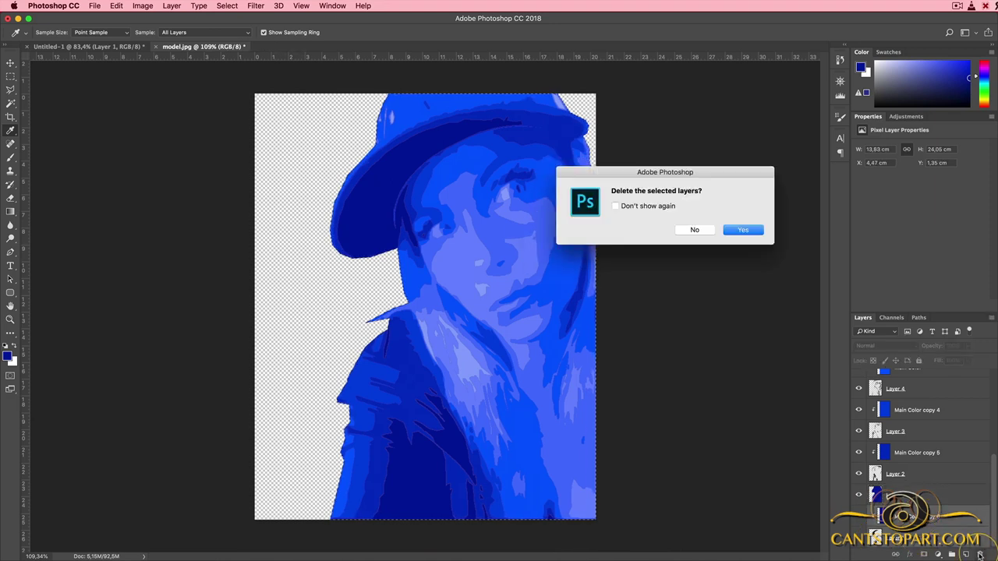
pyautogui.click(740, 227)
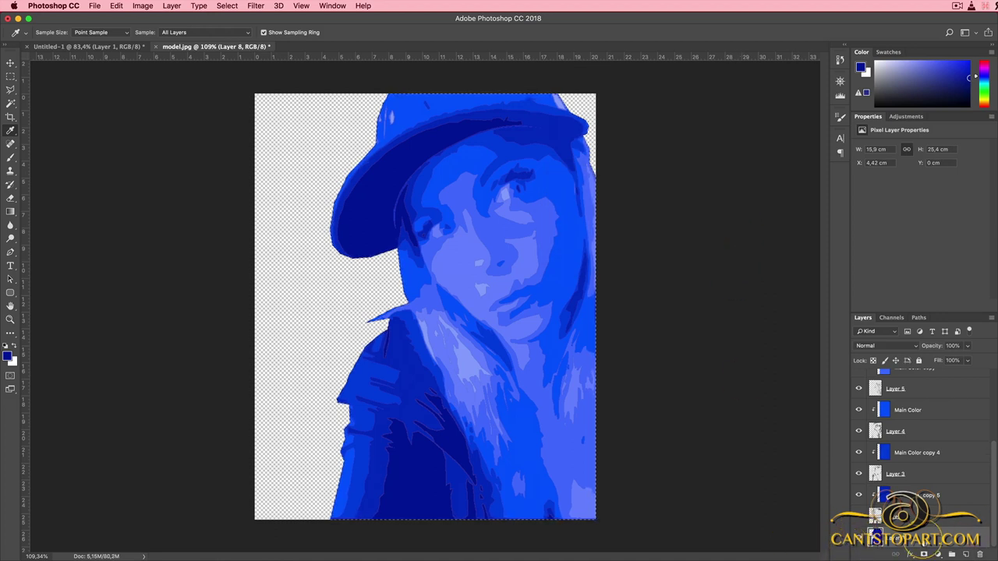
# Add a new layer clipped to the silhouette layer and fill the selected figure with black.
pyautogui.click(965, 554)
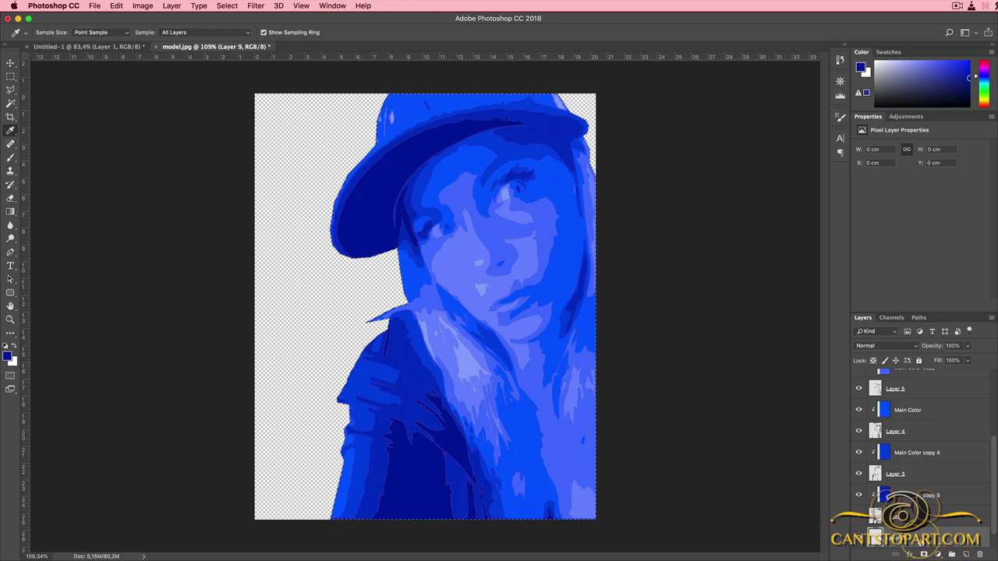
pyautogui.scroll(-1, 928, 530)
pyautogui.rightClick(924, 515)
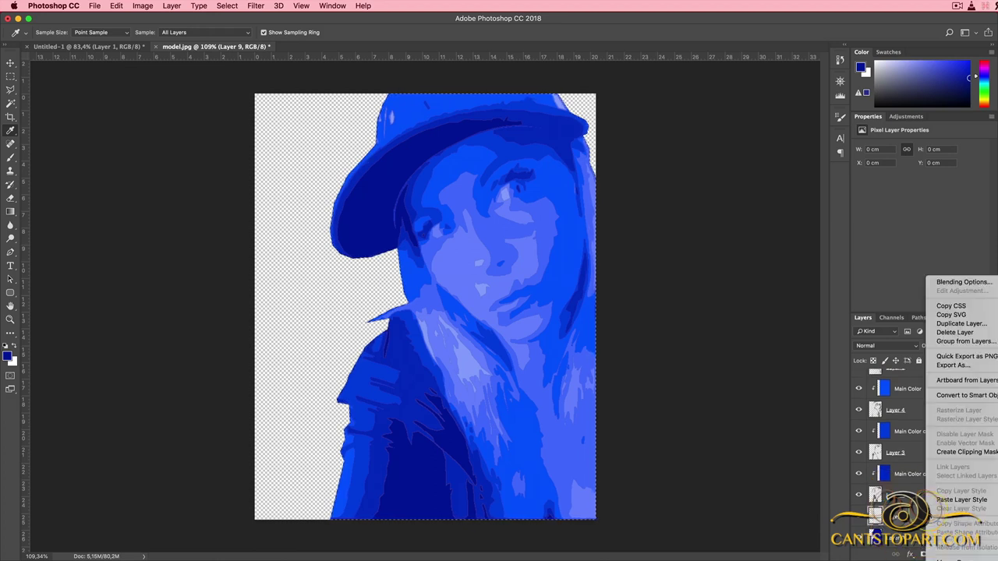
pyautogui.click(954, 508)
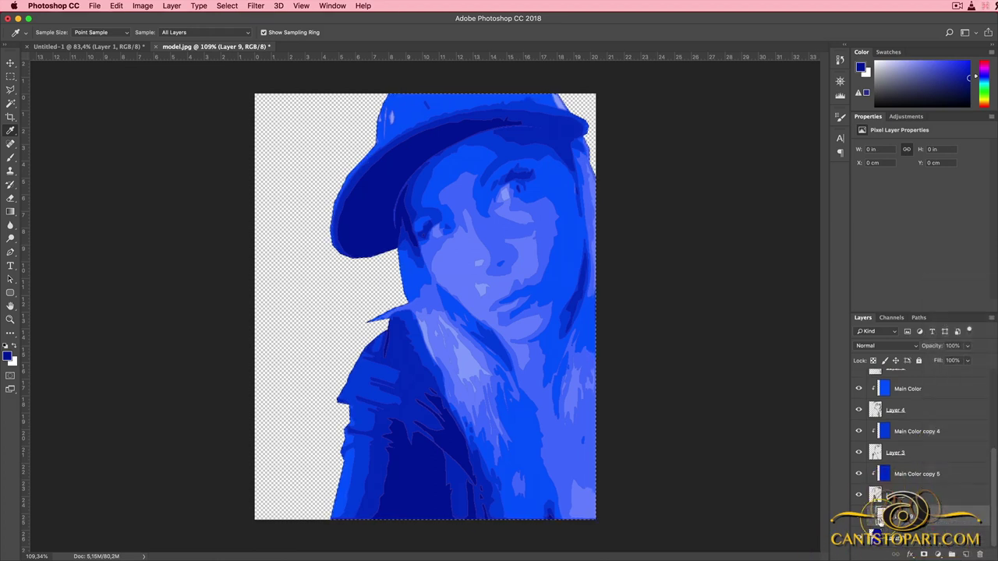
pyautogui.click(6, 346)
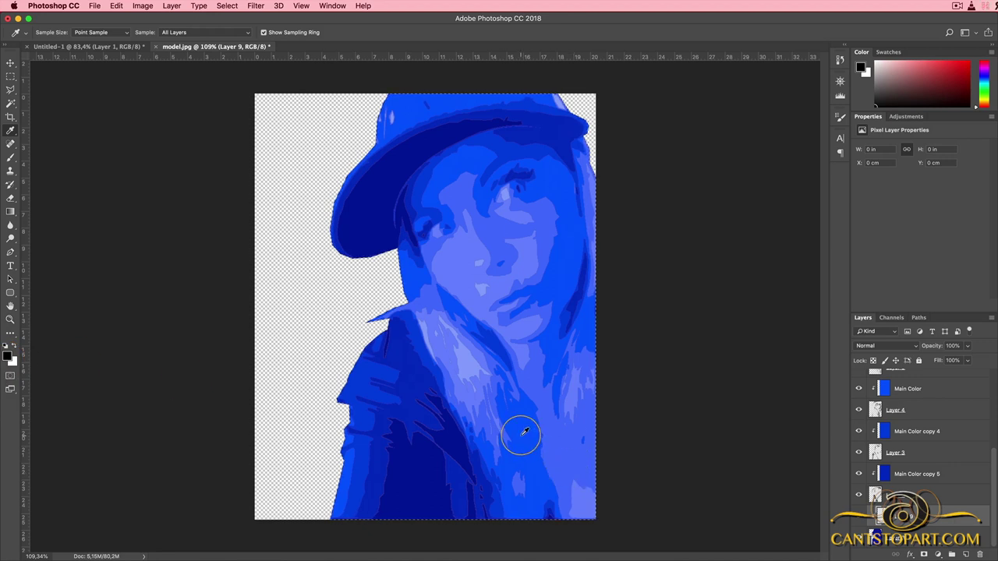
pyautogui.hotkey('alt', 'BackSpace')
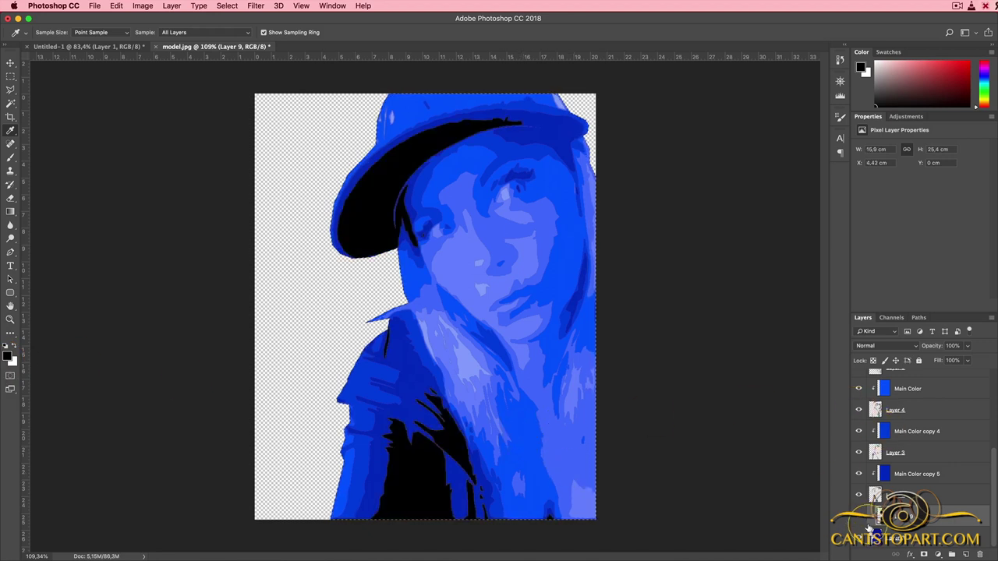
# Hide all the colour layers above the black silhouette and show the Registration Marks layer.
pyautogui.moveTo(858, 497); pyautogui.dragTo(874, 423)
pyautogui.scroll(-5, 874, 423)
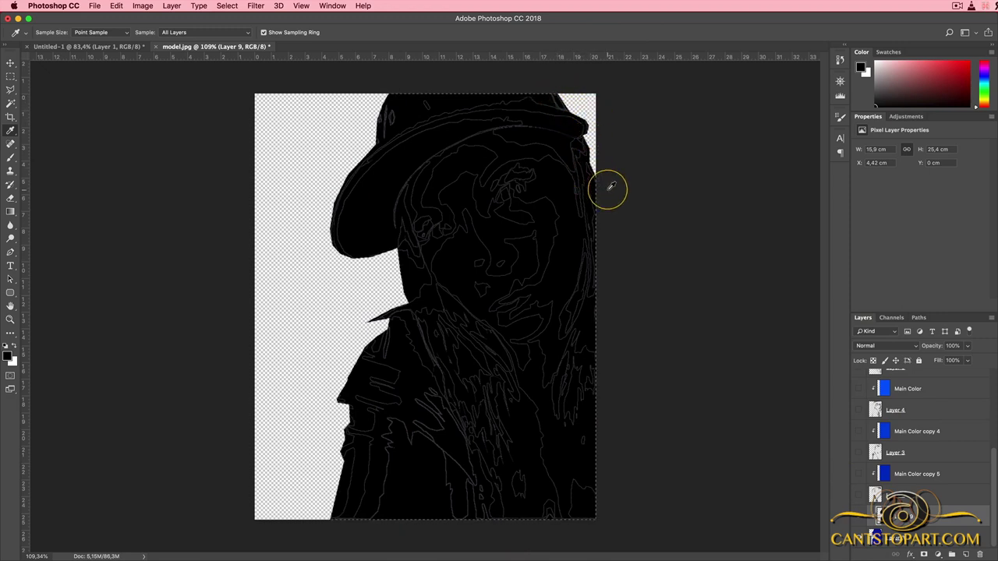
pyautogui.scroll(5, 974, 483)
pyautogui.click(857, 380)
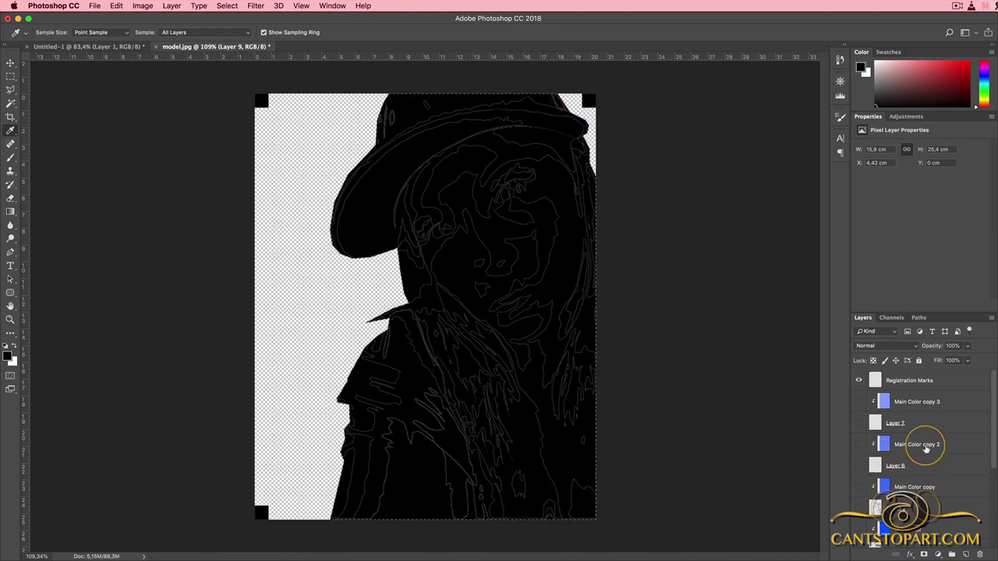
pyautogui.scroll(-4, 915, 442)
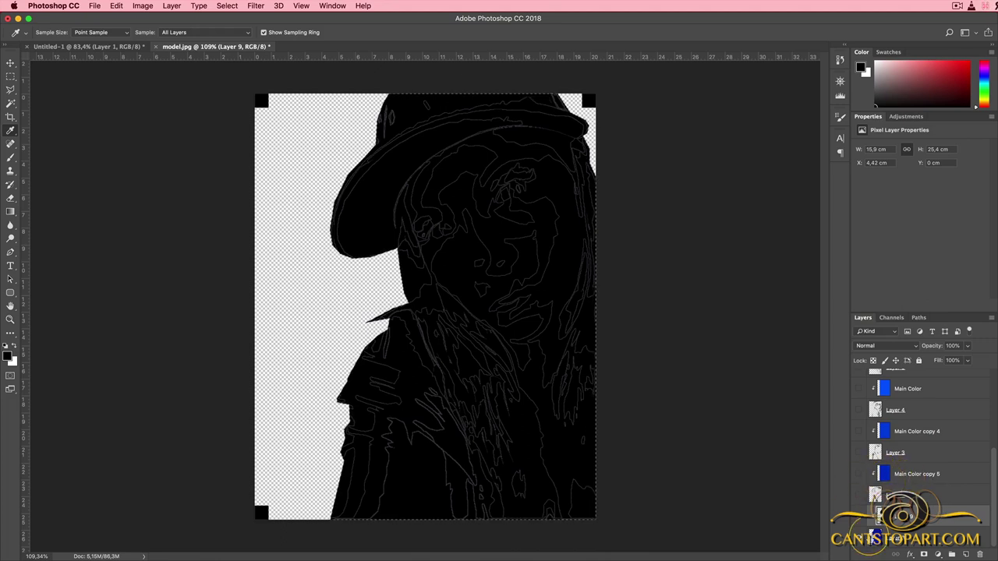
# Hide the silhouette and its clipped black layer, and show Layer 2 with Main Color copy 5 selected.
pyautogui.click(857, 516)
pyautogui.click(857, 538)
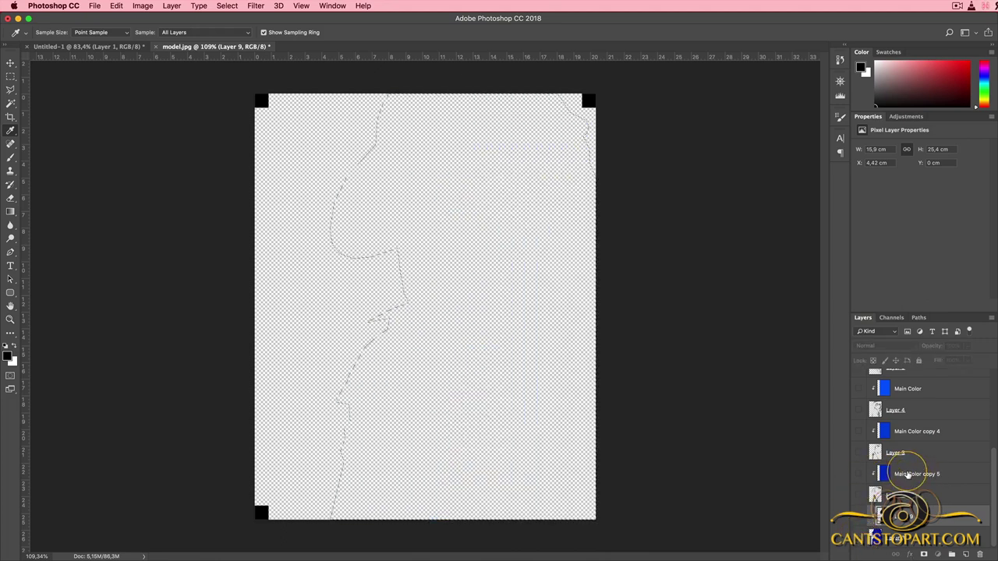
pyautogui.click(872, 482)
pyautogui.click(916, 476)
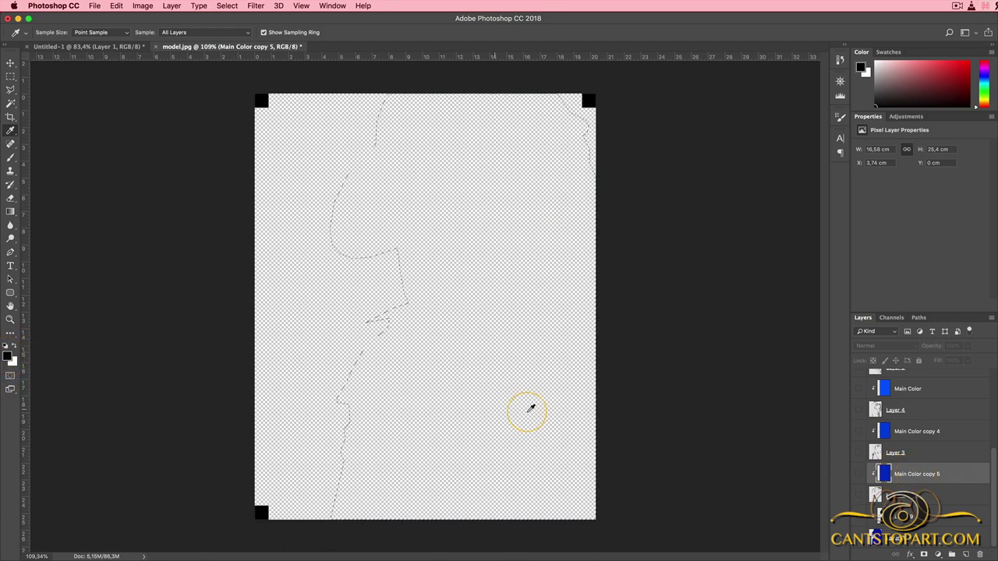
pyautogui.hotkey('alt', 'BackSpace')
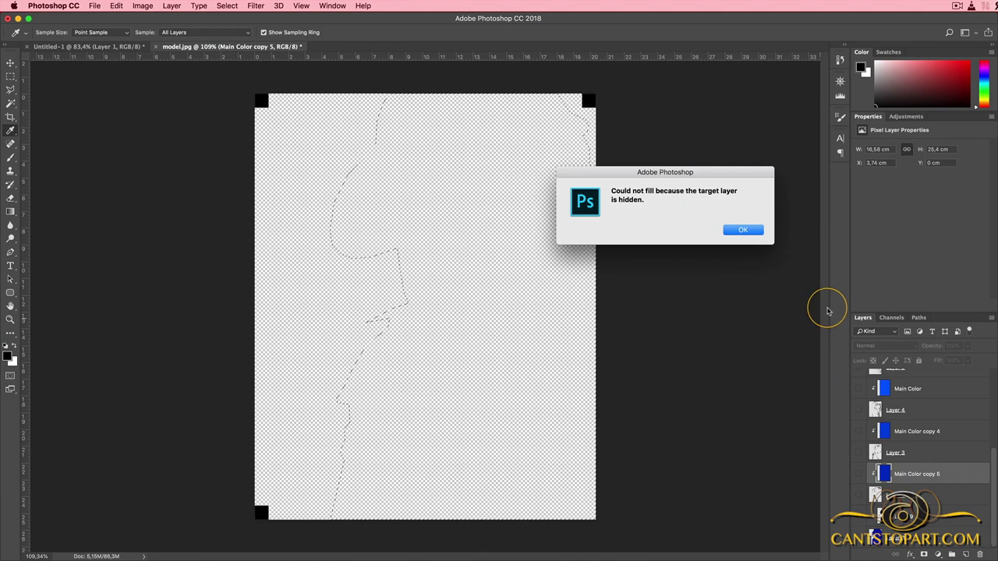
pyautogui.click(722, 231)
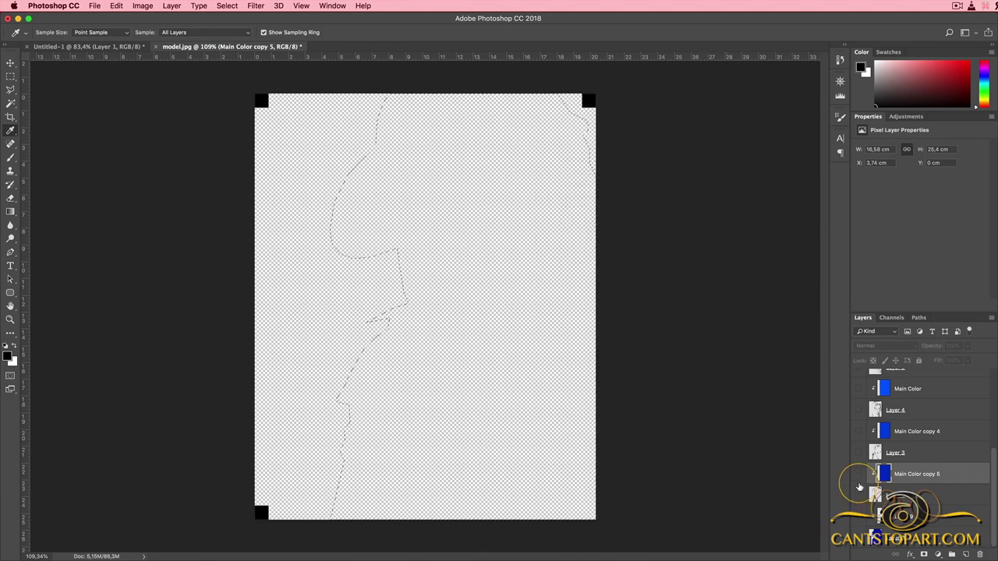
pyautogui.moveTo(859, 474); pyautogui.dragTo(859, 495)
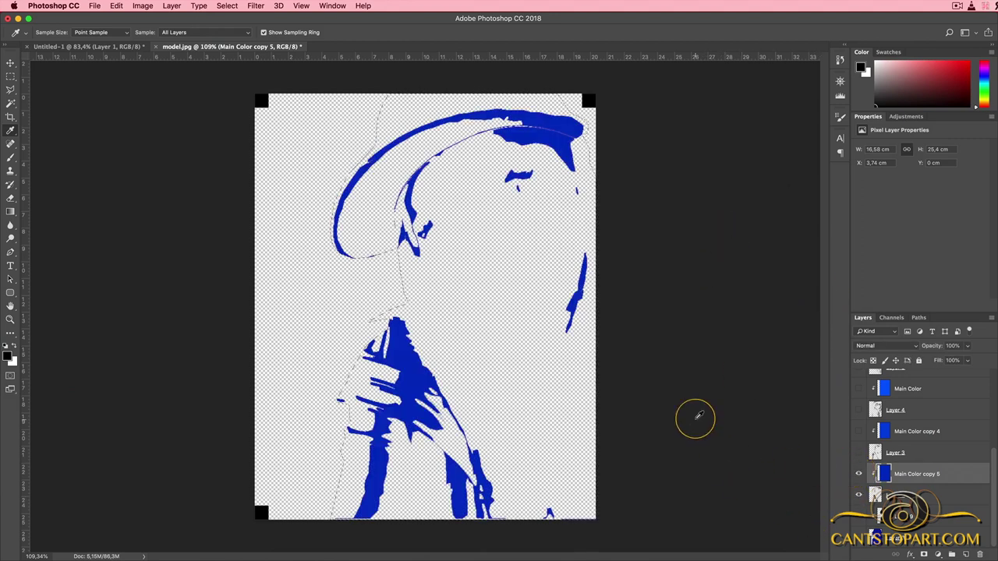